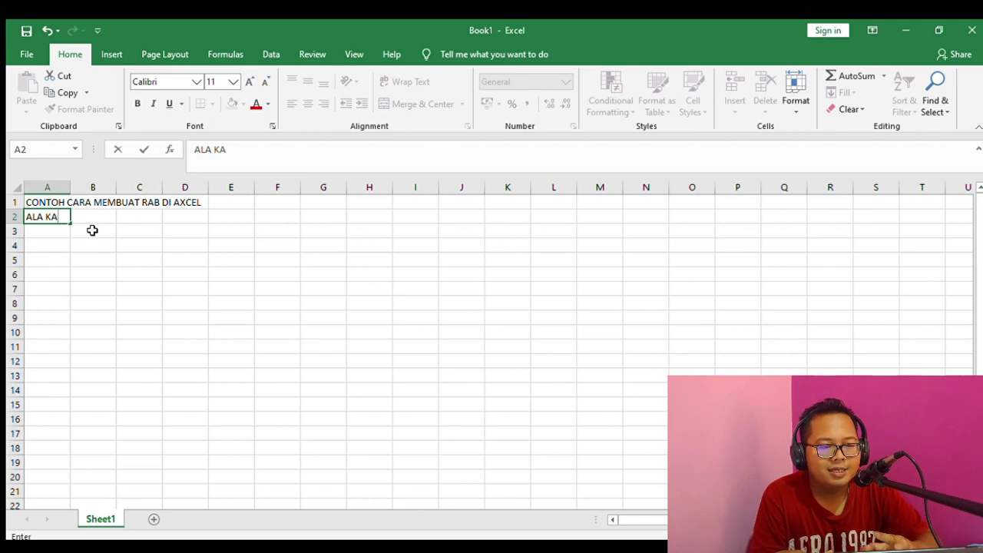
Complete the subtitle in cell A2 with ALA followed by the channel name.
{"action": "key", "text": "BackSpace"}
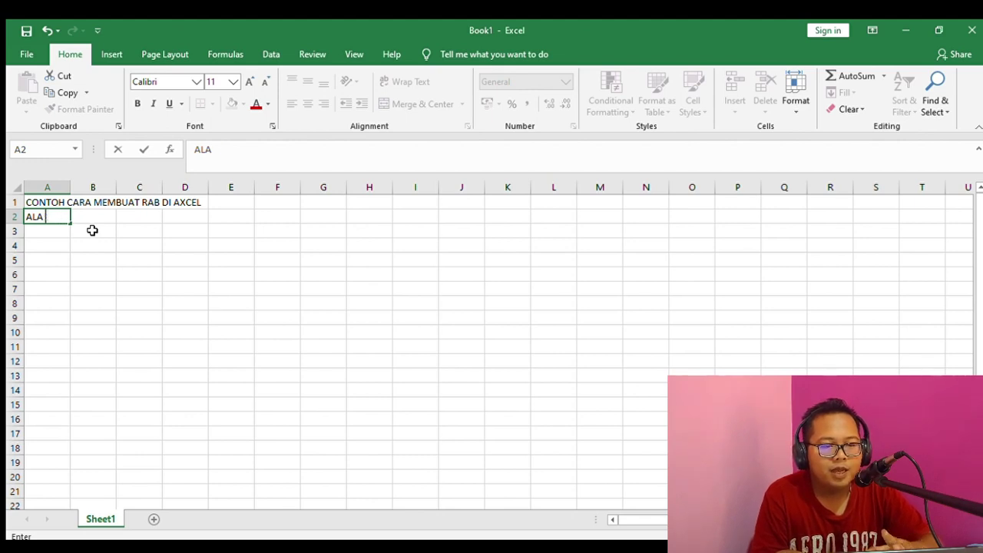
{"action": "type", "text": "OK"}
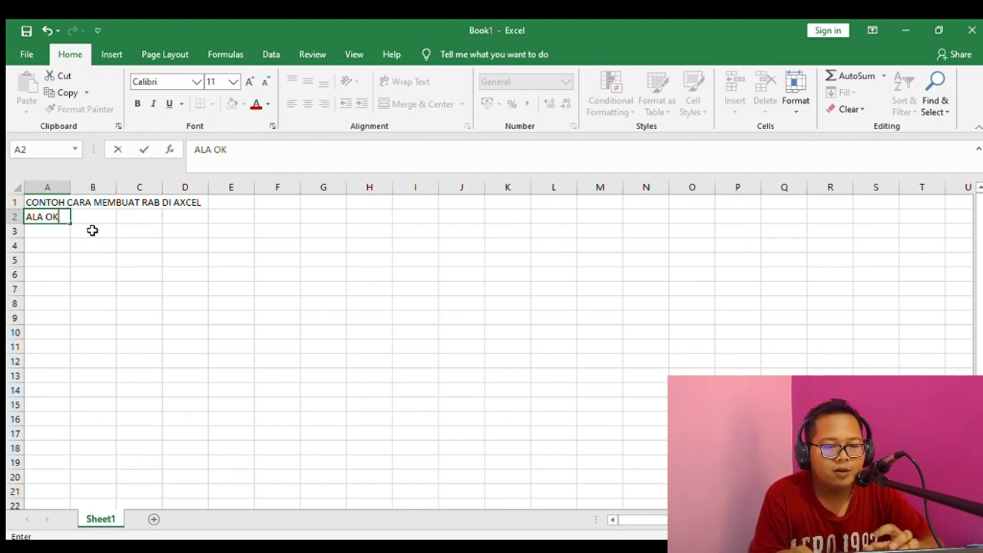
{"action": "type", "text": "A ARA"}
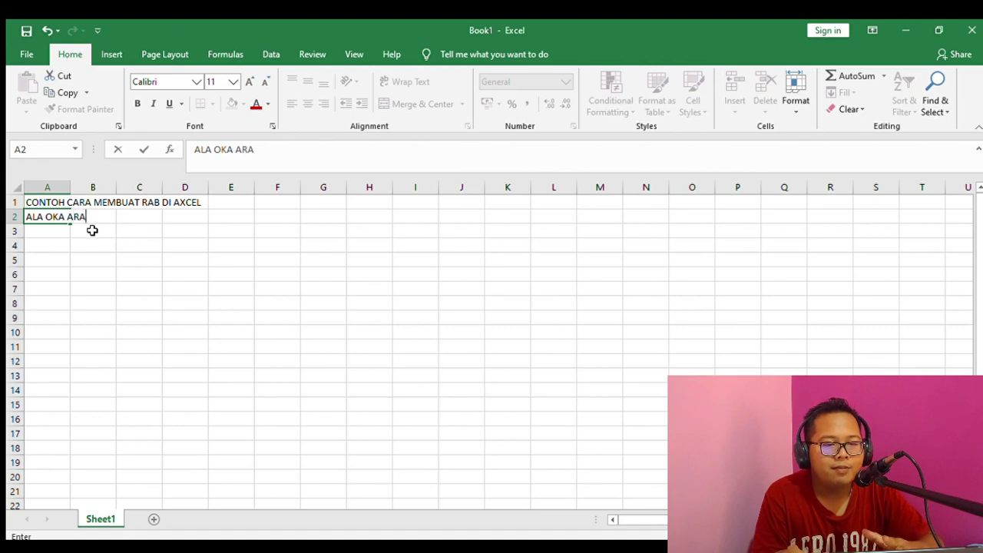
{"action": "key", "text": "BackSpace"}
{"action": "type", "text": "MADIKA TV"}
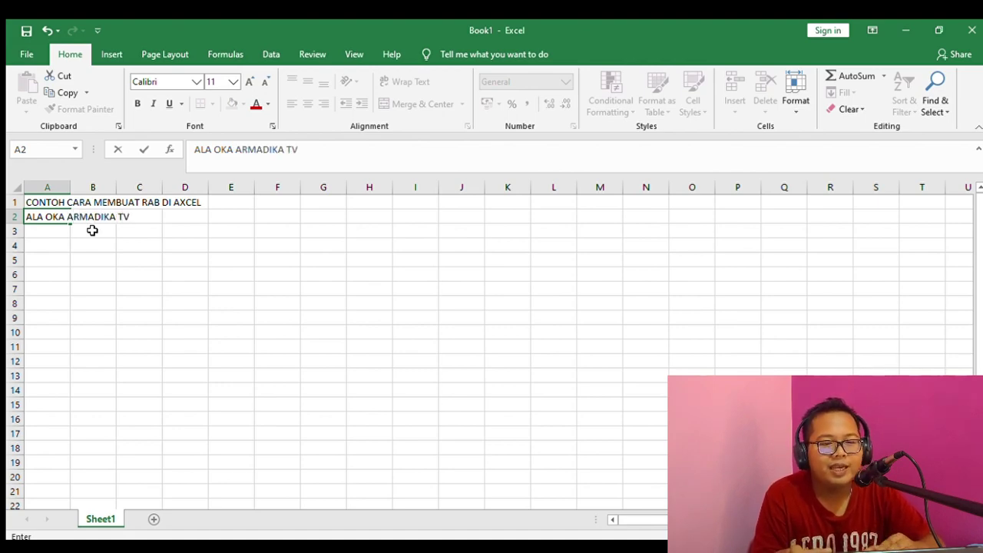
{"action": "key", "text": "Return"}
Enter the table headings NO in cell A4 and URAIAN/KEGIATAN in cell B4.
{"action": "key", "text": "Return"}
{"action": "type", "text": "NO"}
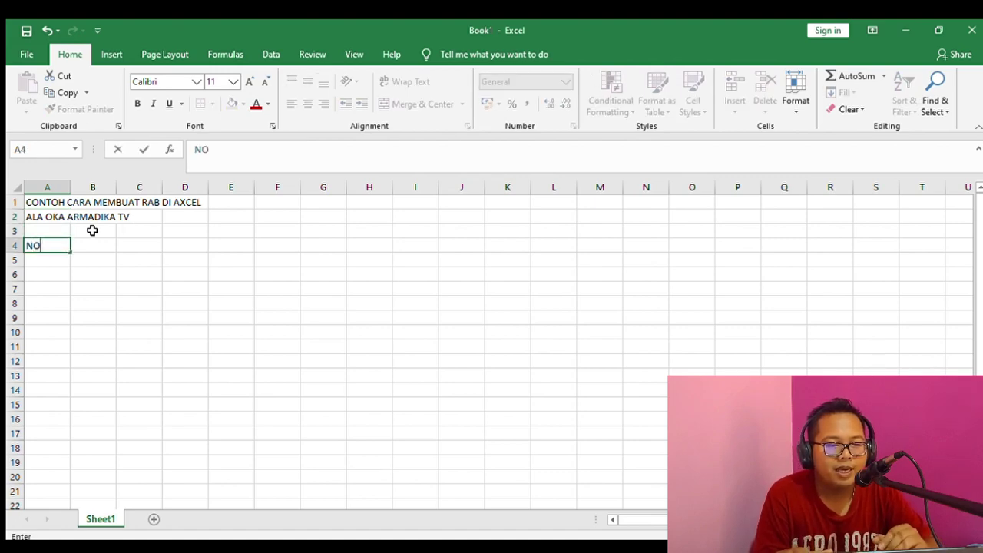
{"action": "key", "text": "Tab"}
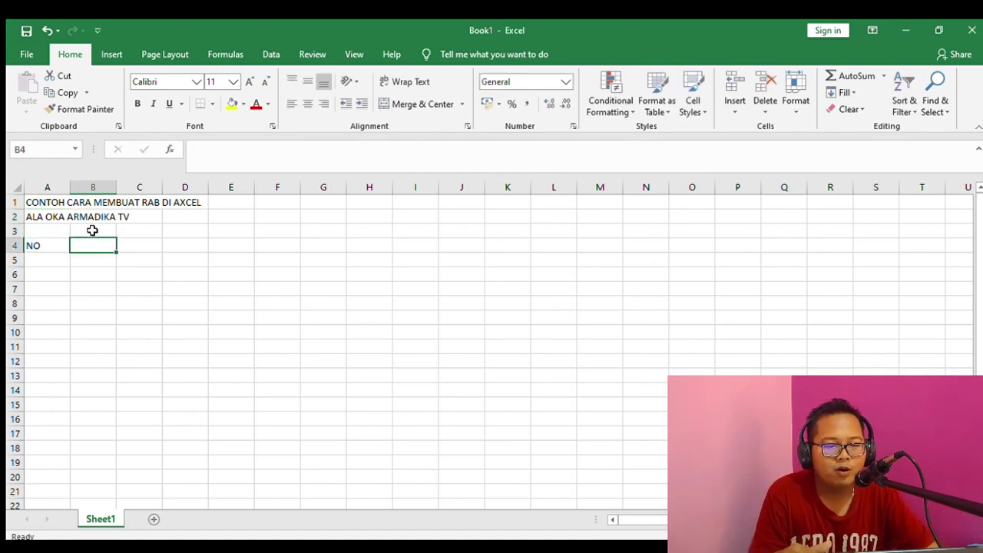
{"action": "type", "text": "UR"}
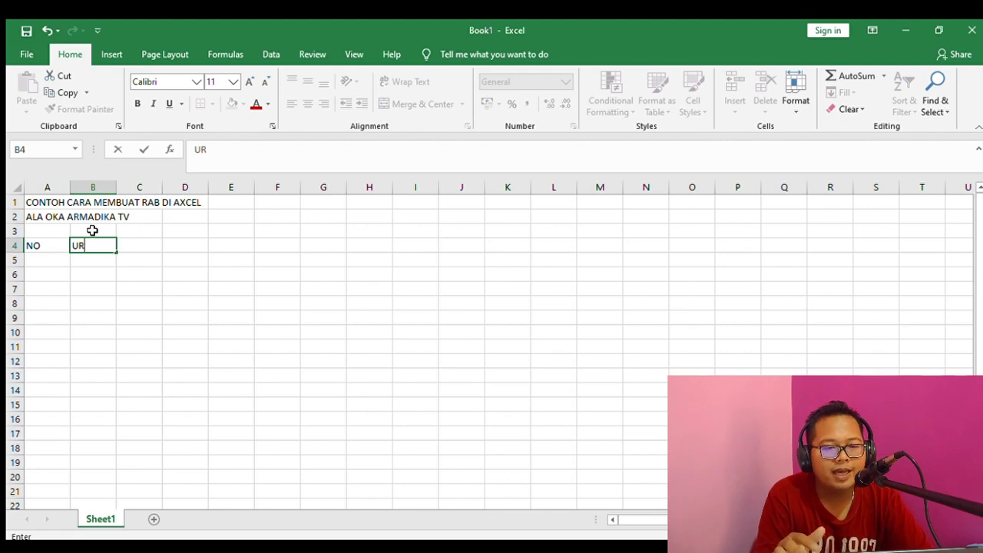
{"action": "type", "text": "AIAN/KEGIATAN"}
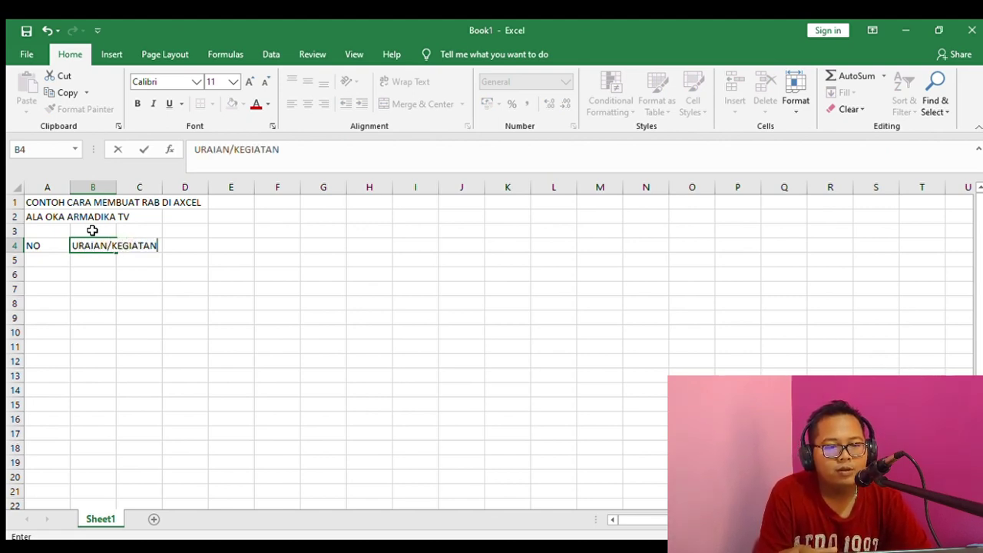
{"action": "key", "text": "Tab"}
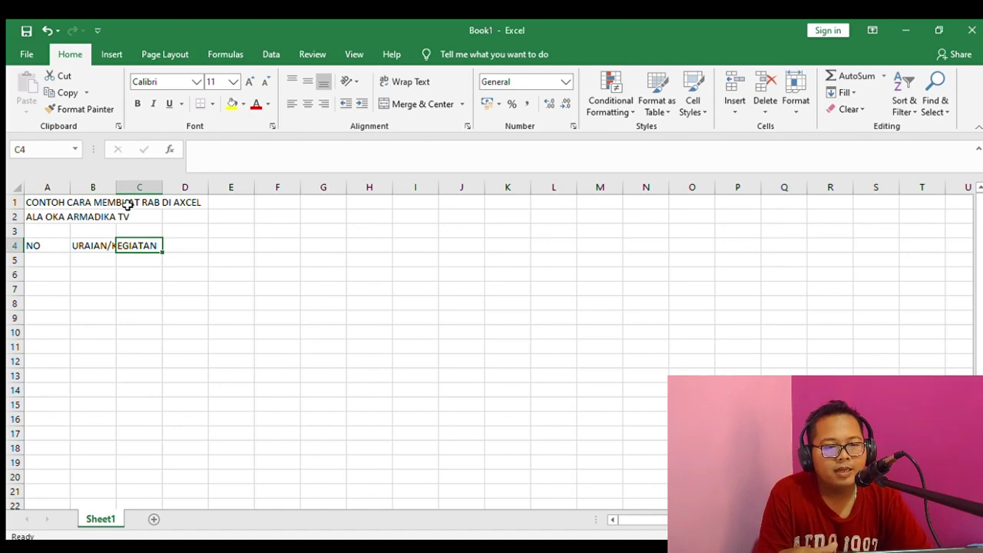
Slightly widen column B and enter the heading SATUAN in cell C4.
{"action": "mouse_move", "coordinate": [115, 186]}
{"action": "left_mouse_down"}
{"action": "mouse_move", "coordinate": [193, 208]}
{"action": "mouse_move", "coordinate": [195, 187]}
{"action": "mouse_move", "coordinate": [117, 188]}
{"action": "left_mouse_up"}
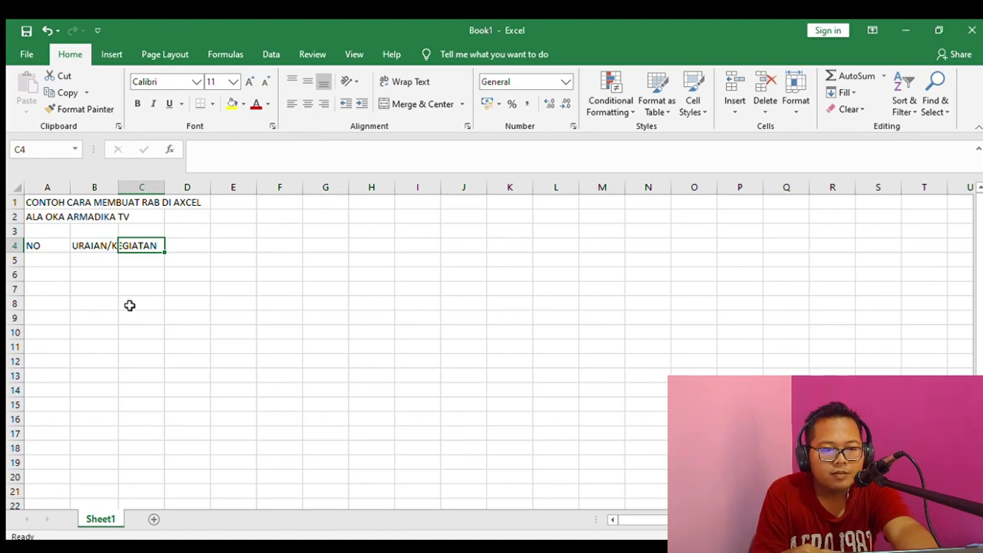
{"action": "key", "text": "Left"}
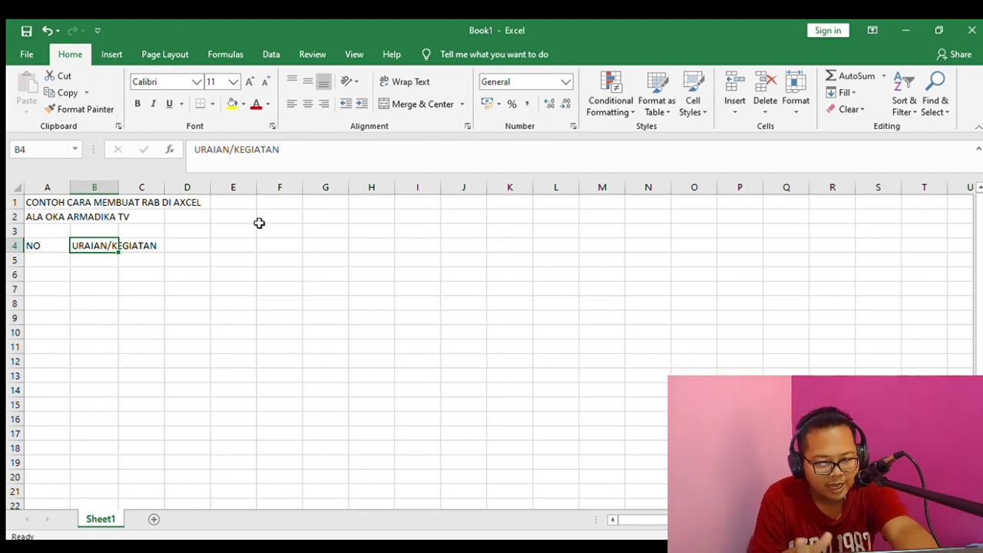
{"action": "left_click", "coordinate": [129, 245]}
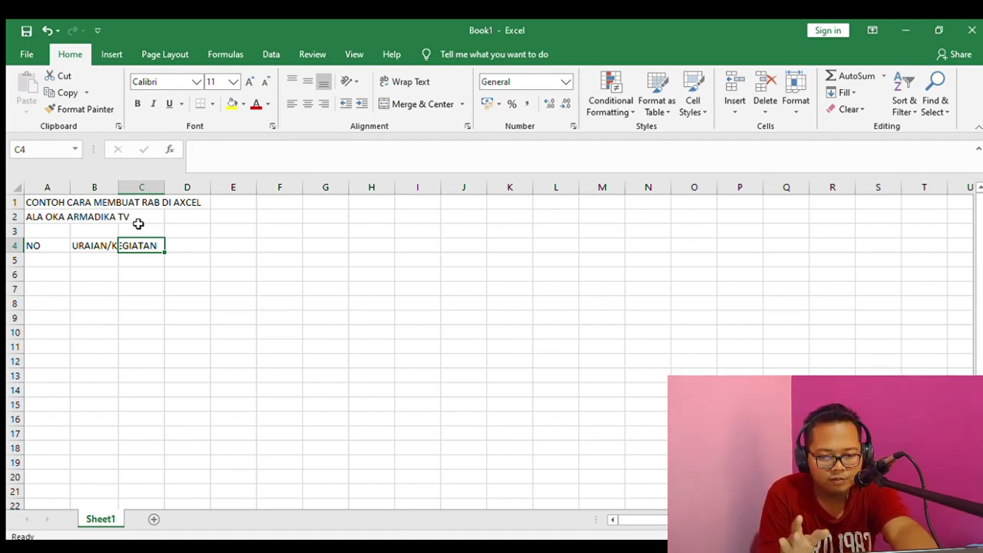
{"action": "type", "text": "SATUA"}
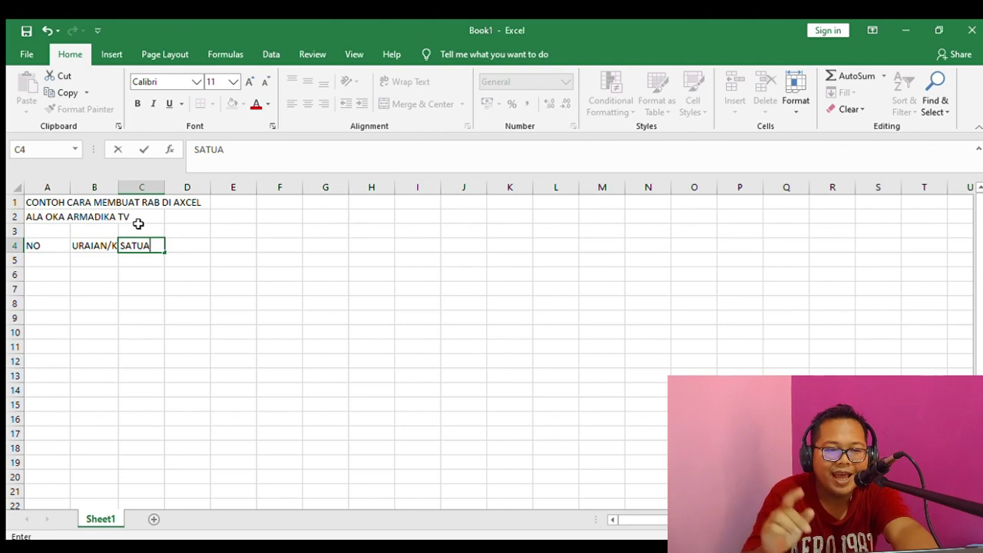
{"action": "key", "text": "Return"}
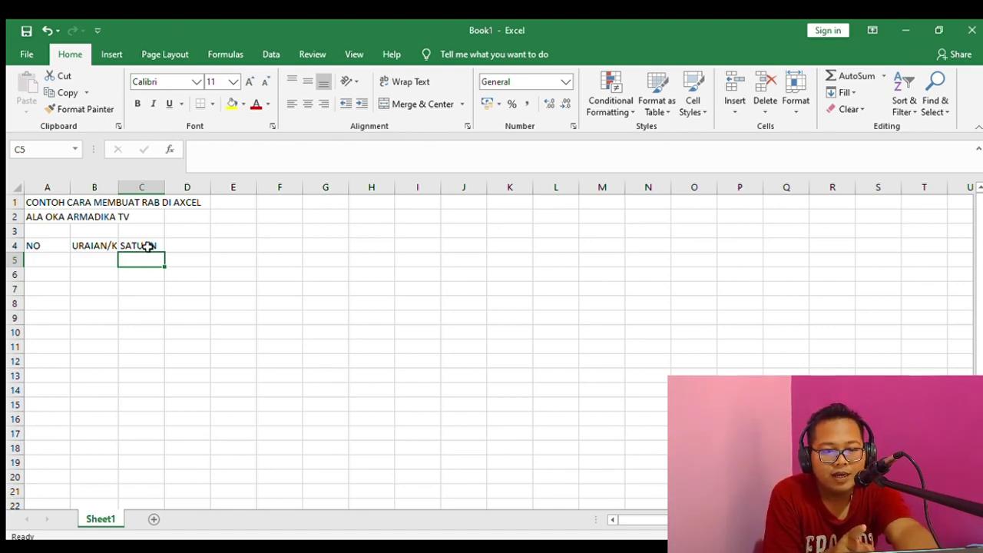
Replace the heading in C4 with VOLUME and enter the subheadings QTY in C5 and SATUAN in D5.
{"action": "left_click", "coordinate": [147, 246]}
{"action": "type", "text": "VOLUM"}
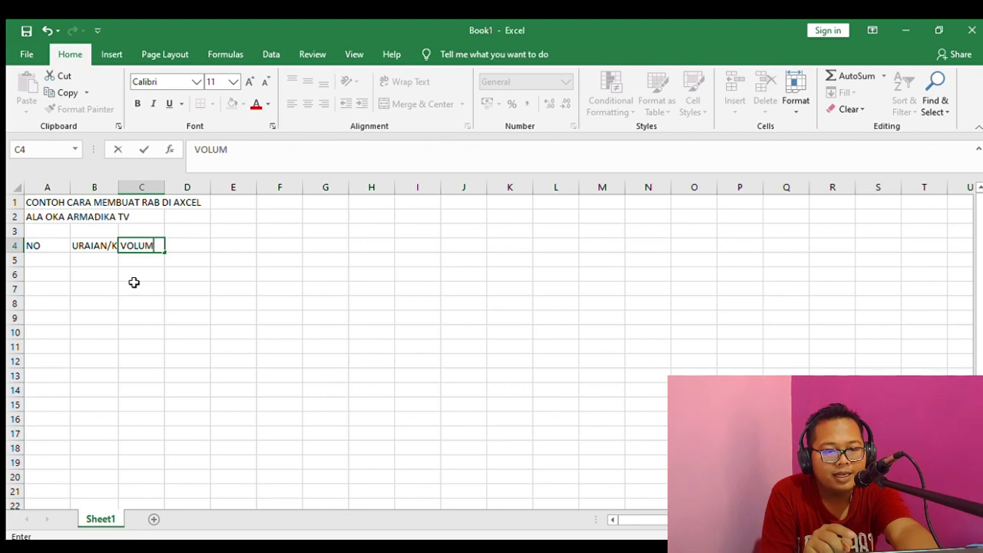
{"action": "left_click", "coordinate": [154, 258]}
{"action": "type", "text": "SATUA"}
{"action": "key", "text": "BackSpace"}
{"action": "key", "text": "BackSpace"}
{"action": "key", "text": "BackSpace"}
{"action": "key", "text": "BackSpace"}
{"action": "key", "text": "BackSpace"}
{"action": "type", "text": "Q"}
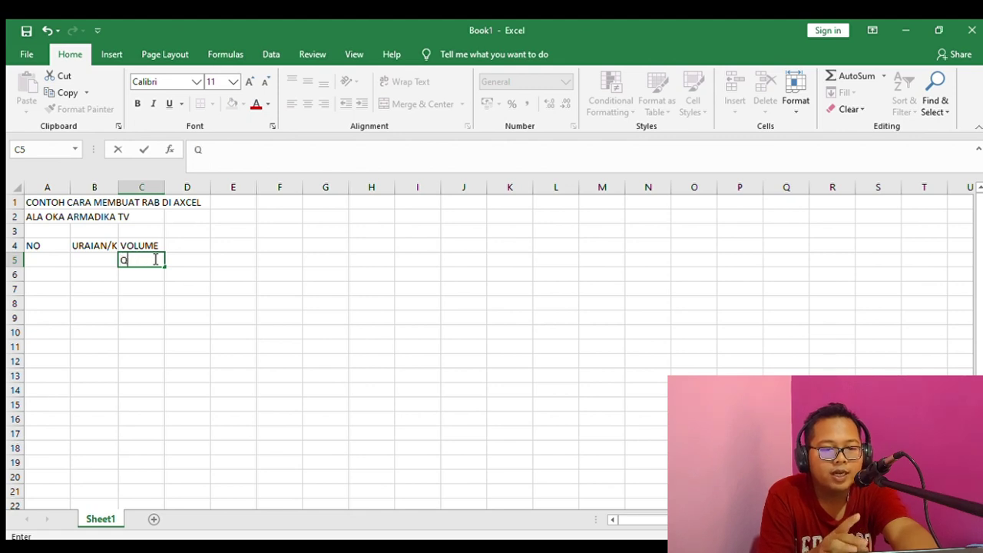
{"action": "type", "text": "TY"}
{"action": "key", "text": "Tab"}
{"action": "type", "text": "SATUAN"}
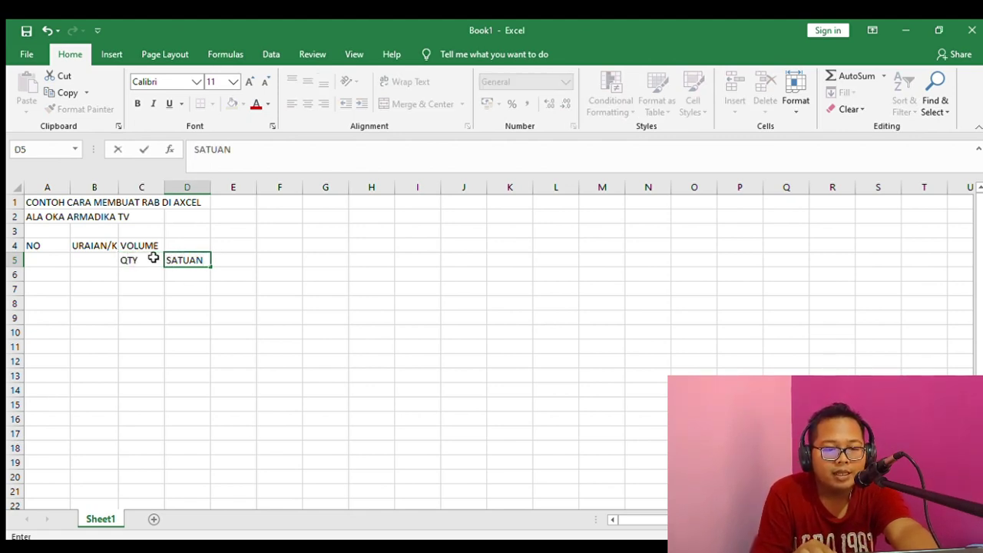
Enter the headings HARGA SATUAN in E4, TOTAL in F4 and KETERANGAN in G4.
{"action": "left_click", "coordinate": [247, 238]}
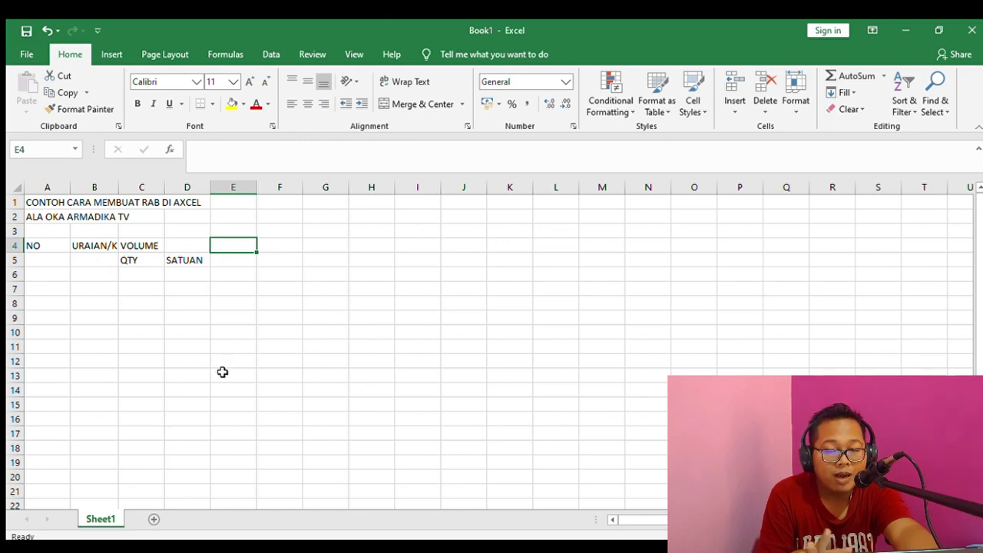
{"action": "type", "text": "HARGA SATUAN"}
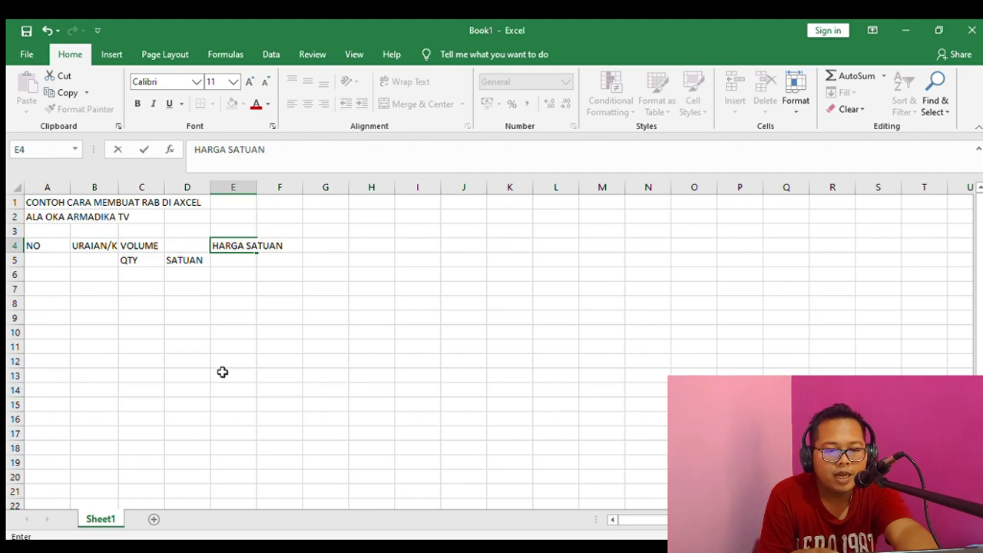
{"action": "key", "text": "Tab"}
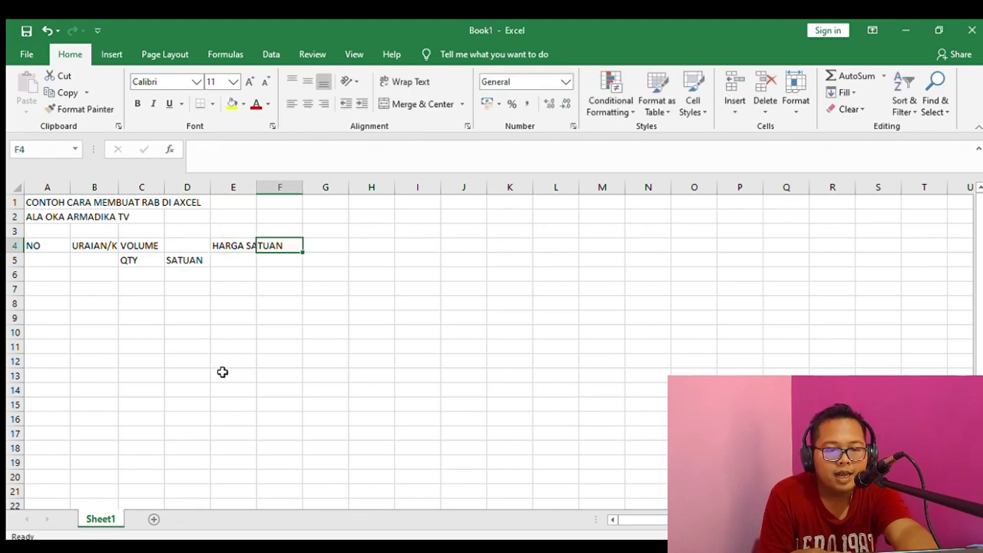
{"action": "type", "text": "TOTAL"}
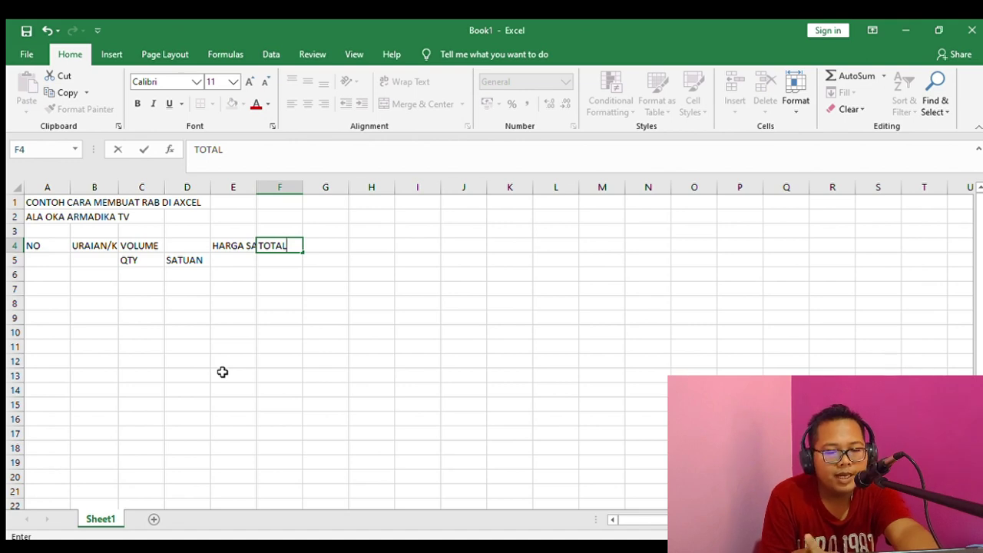
{"action": "key", "text": "Tab"}
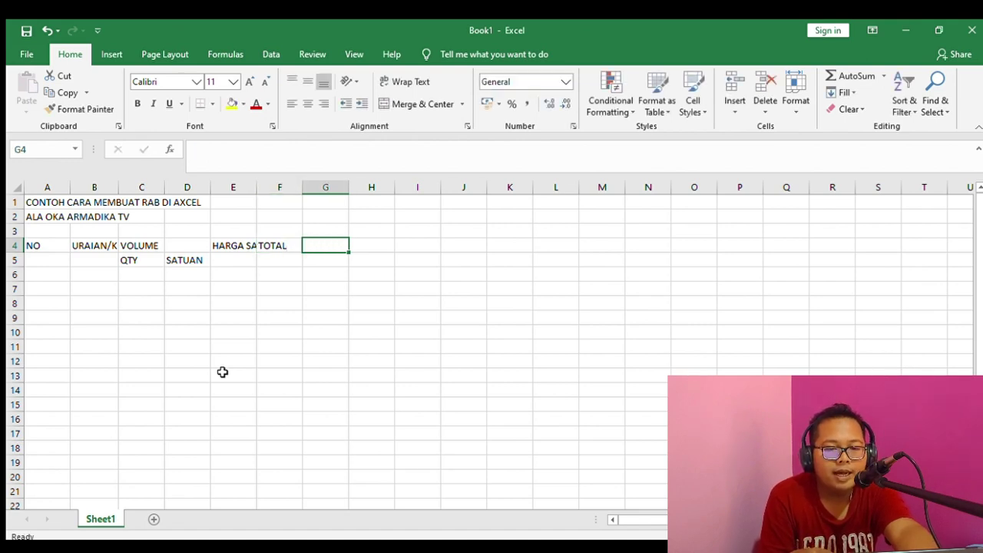
{"action": "type", "text": "KE"}
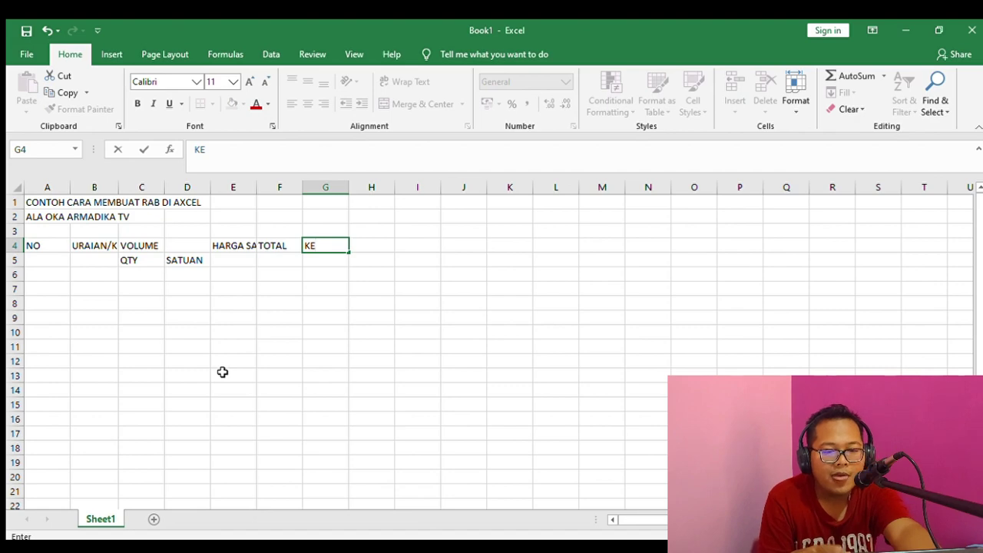
{"action": "type", "text": "TERANGAN"}
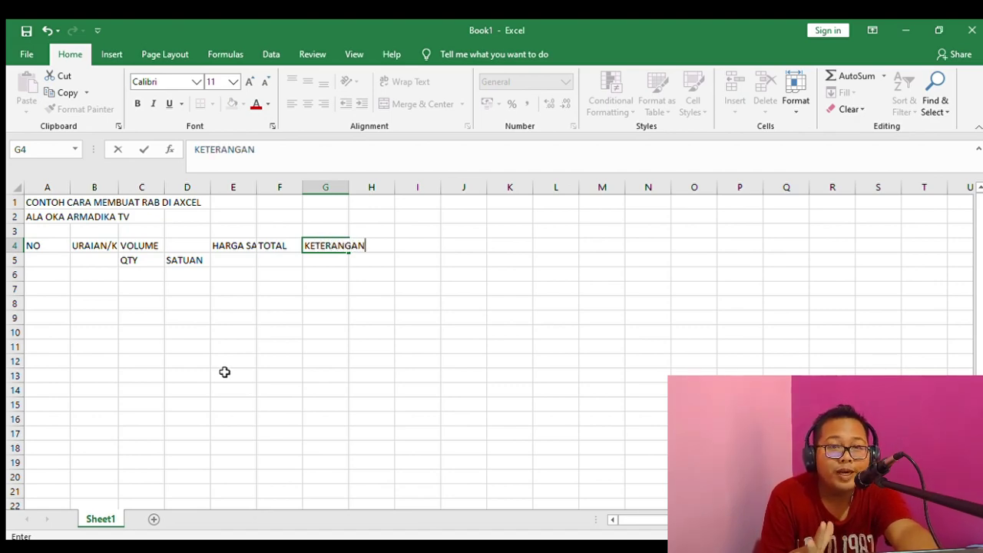
{"action": "left_click", "coordinate": [230, 331]}
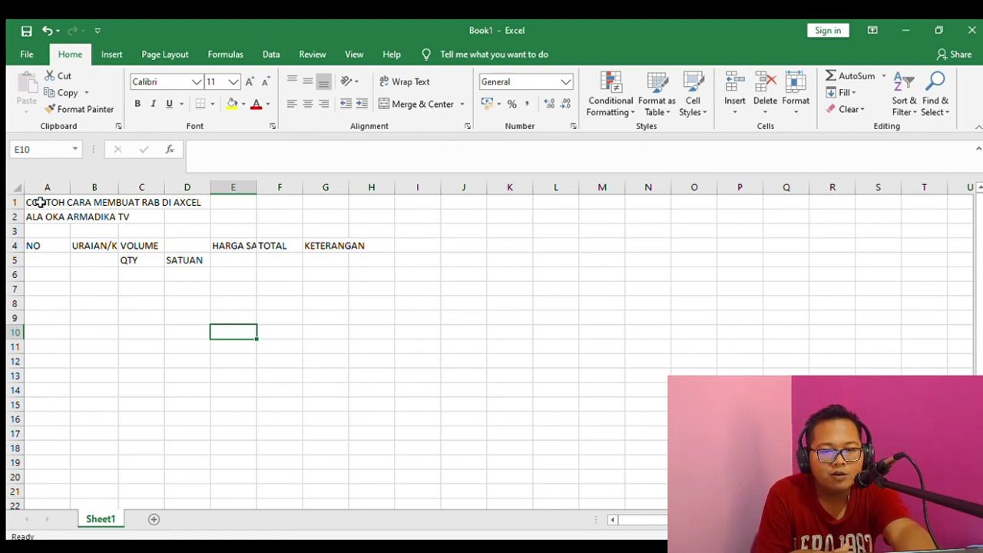
Widen columns B, E and G so their row 4 headings fit completely.
{"action": "double_click", "coordinate": [122, 185]}
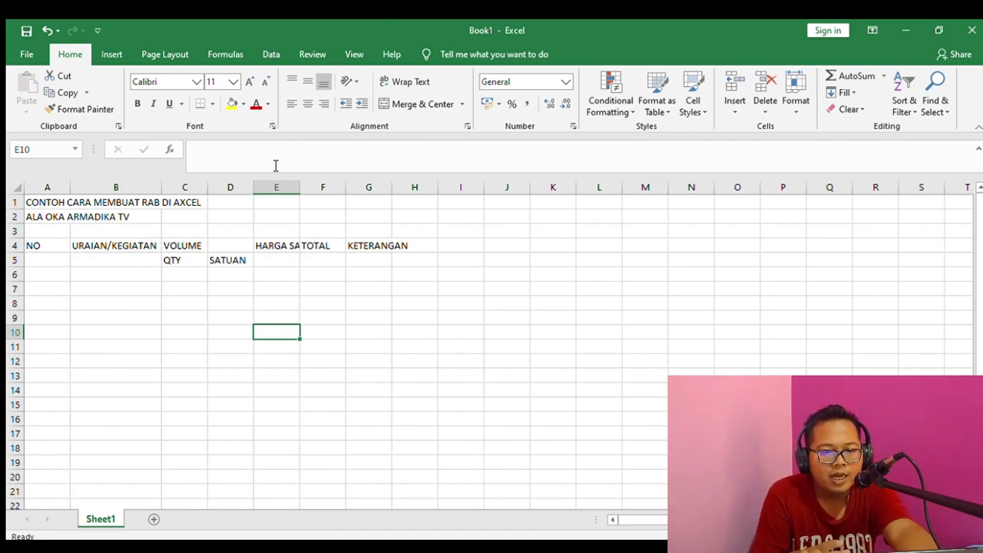
{"action": "left_click_drag", "start_coordinate": [300, 191], "coordinate": [340, 197]}
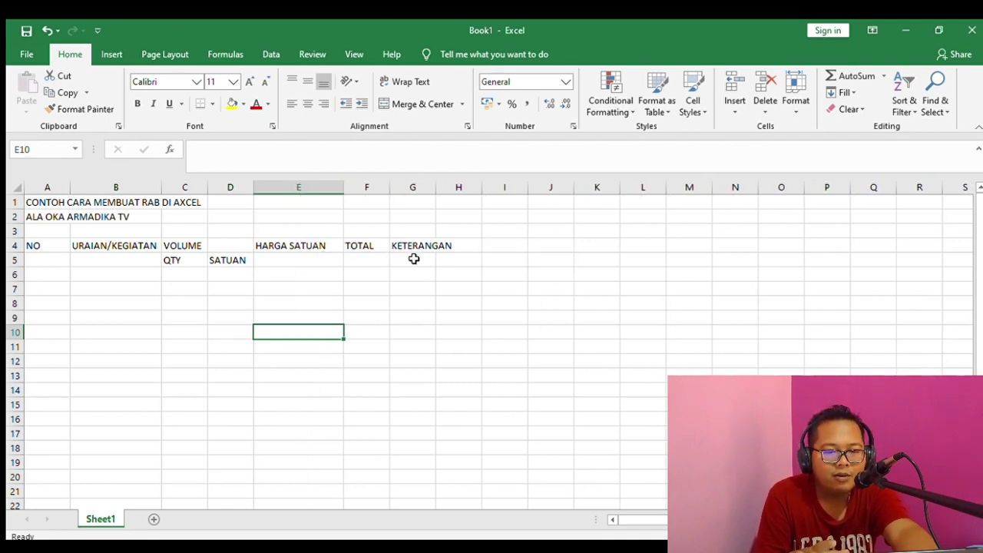
{"action": "double_click", "coordinate": [436, 189]}
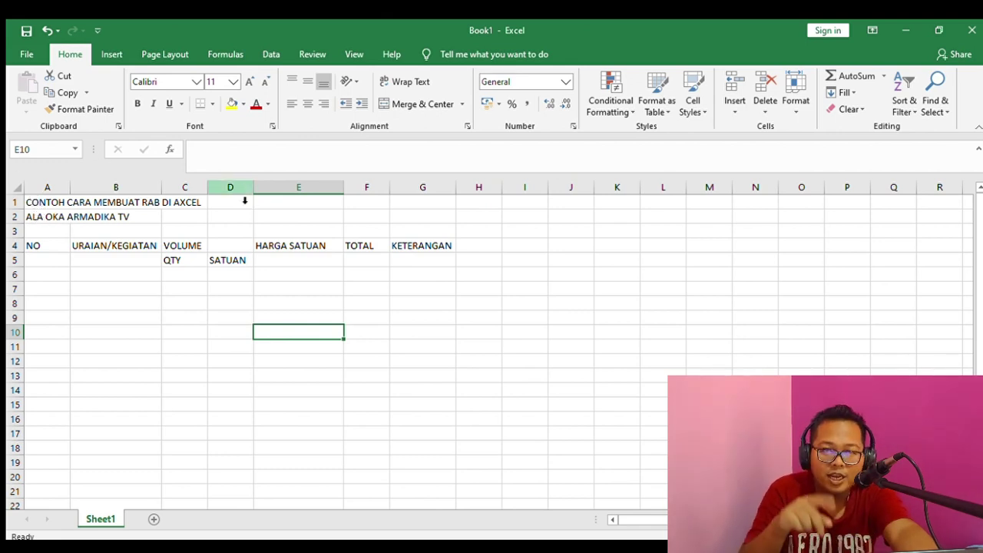
Merge and center cells A4:A5 for the NO heading and align it vertically to the middle.
{"action": "left_click_drag", "start_coordinate": [59, 246], "coordinate": [58, 255]}
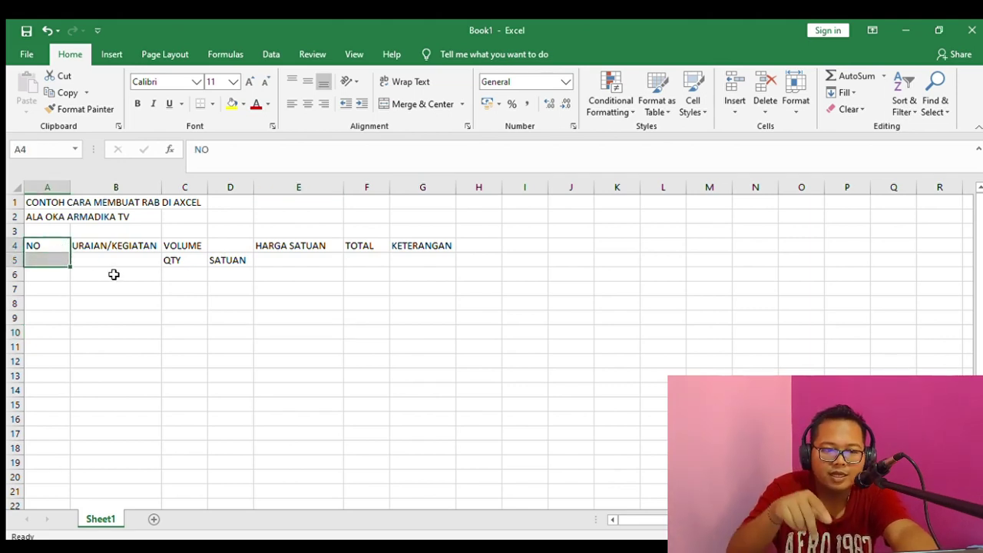
{"action": "left_click", "coordinate": [115, 286]}
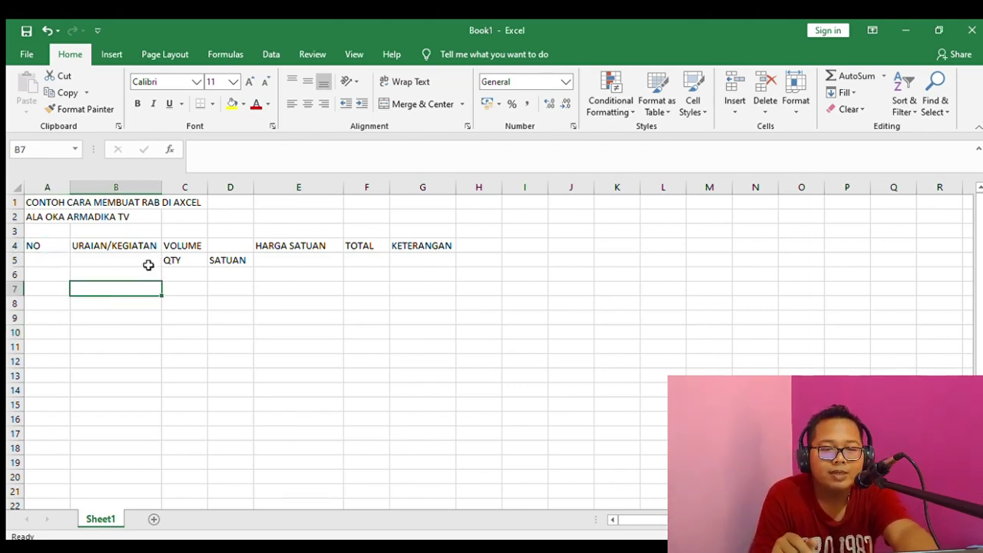
{"action": "left_click", "coordinate": [52, 244]}
{"action": "left_click_drag", "start_coordinate": [52, 243], "coordinate": [51, 259]}
{"action": "left_click", "coordinate": [424, 106]}
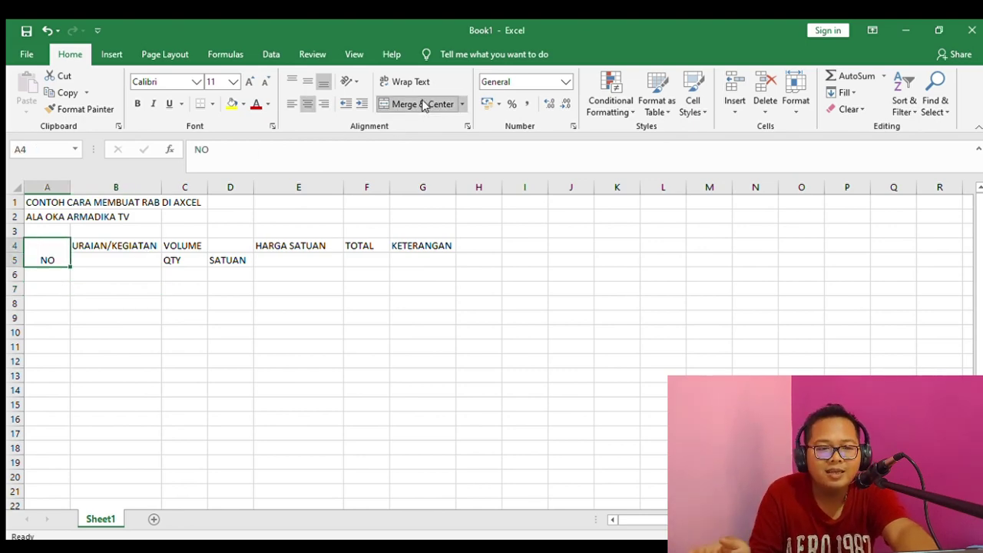
{"action": "left_click", "coordinate": [304, 83]}
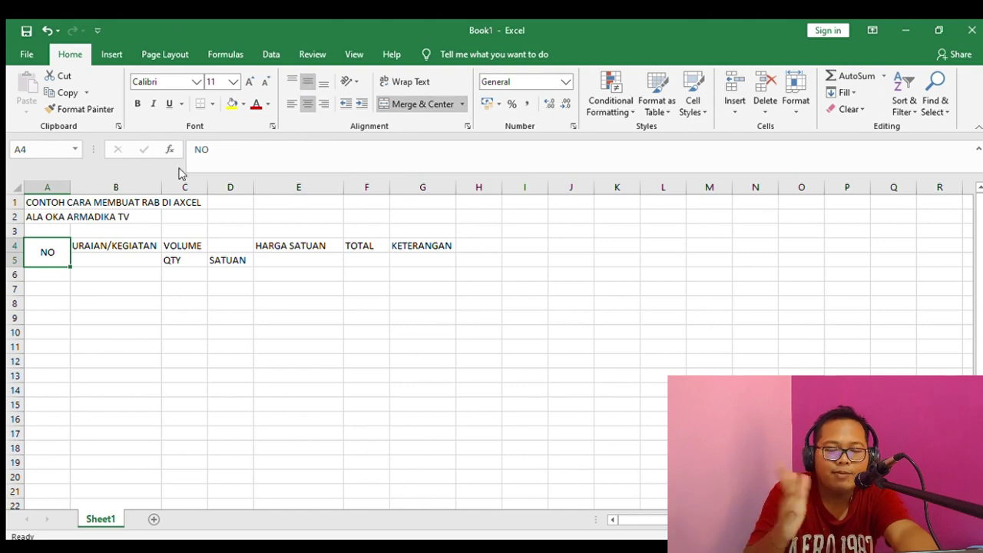
Try to merge and center the URAIAN/KEGIATAN heading across B4:B6, and undo the merge.
{"action": "left_click", "coordinate": [134, 249]}
{"action": "left_click_drag", "start_coordinate": [134, 252], "coordinate": [132, 274]}
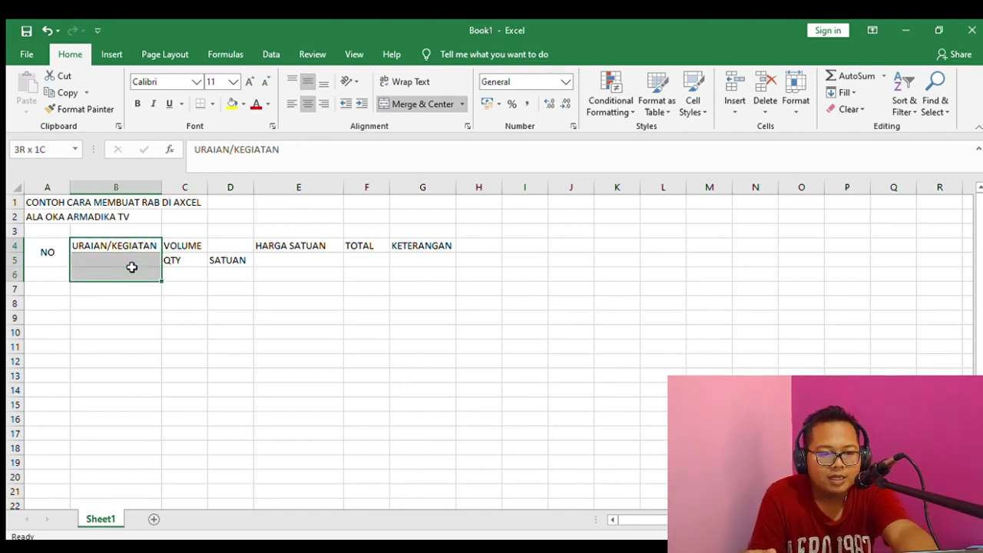
{"action": "left_click", "coordinate": [393, 103]}
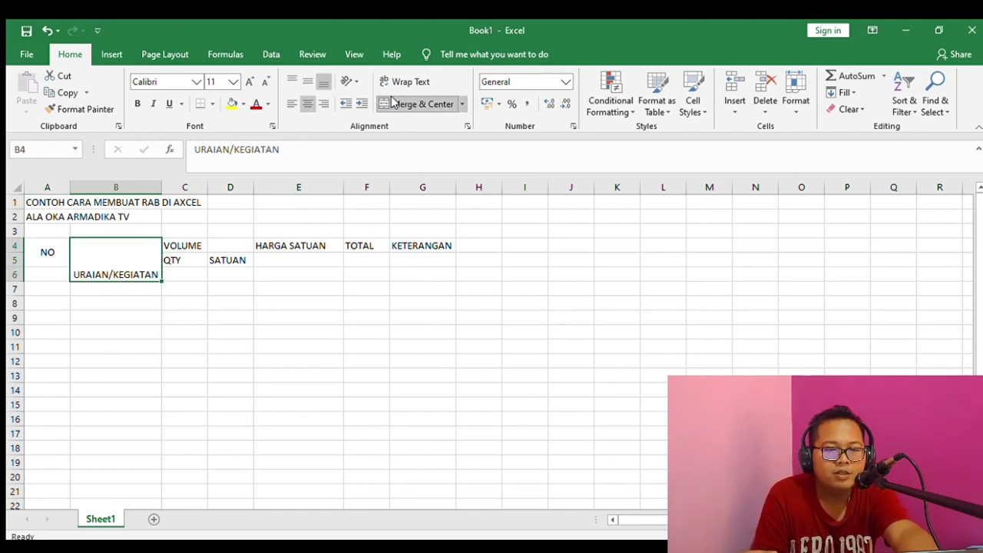
{"action": "left_click", "coordinate": [392, 102]}
Merge and center the URAIAN/KEGIATAN heading across B4:B5, align it vertically to the middle, and widen column B.
{"action": "left_click_drag", "start_coordinate": [92, 244], "coordinate": [98, 254]}
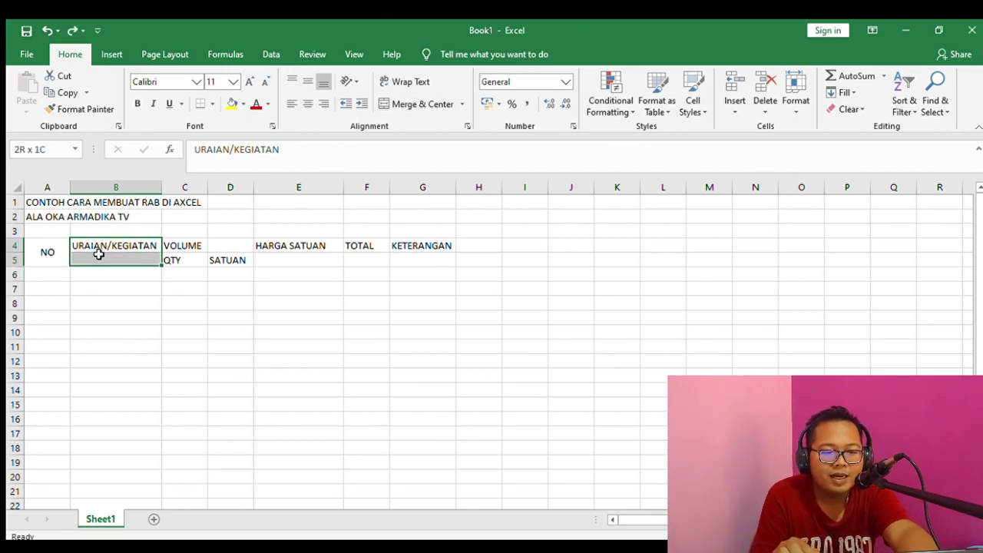
{"action": "left_click", "coordinate": [406, 105]}
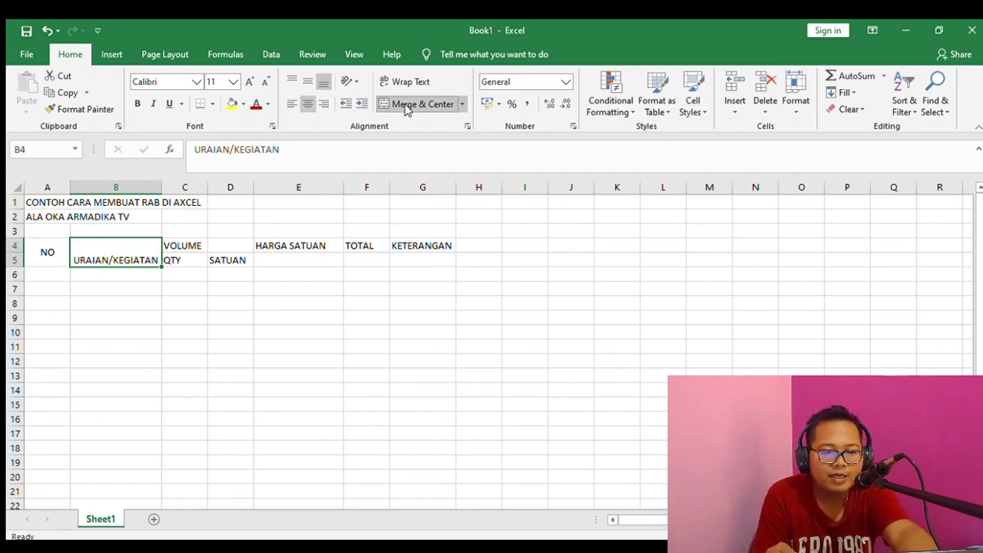
{"action": "left_click", "coordinate": [307, 81]}
{"action": "left_click_drag", "start_coordinate": [161, 188], "coordinate": [205, 189]}
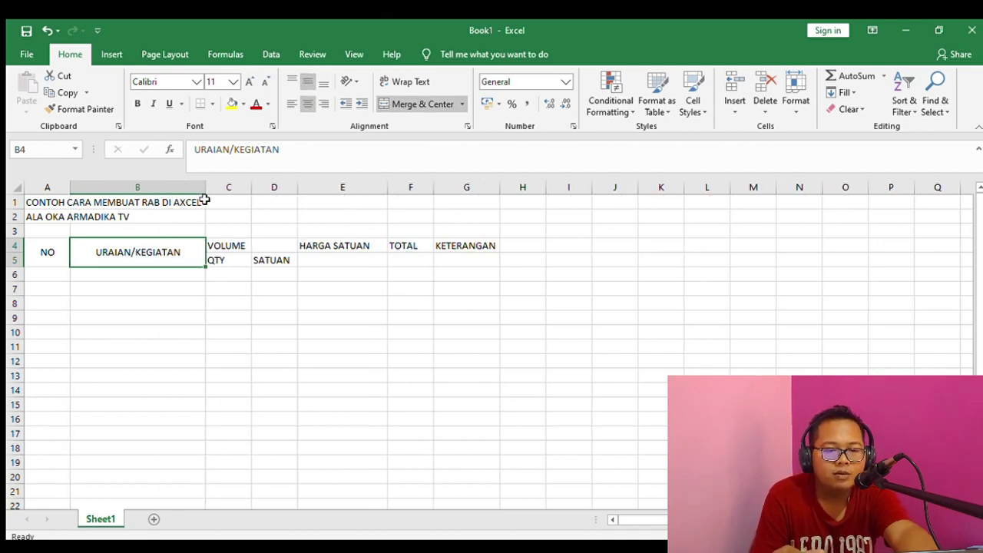
{"action": "left_click", "coordinate": [222, 299]}
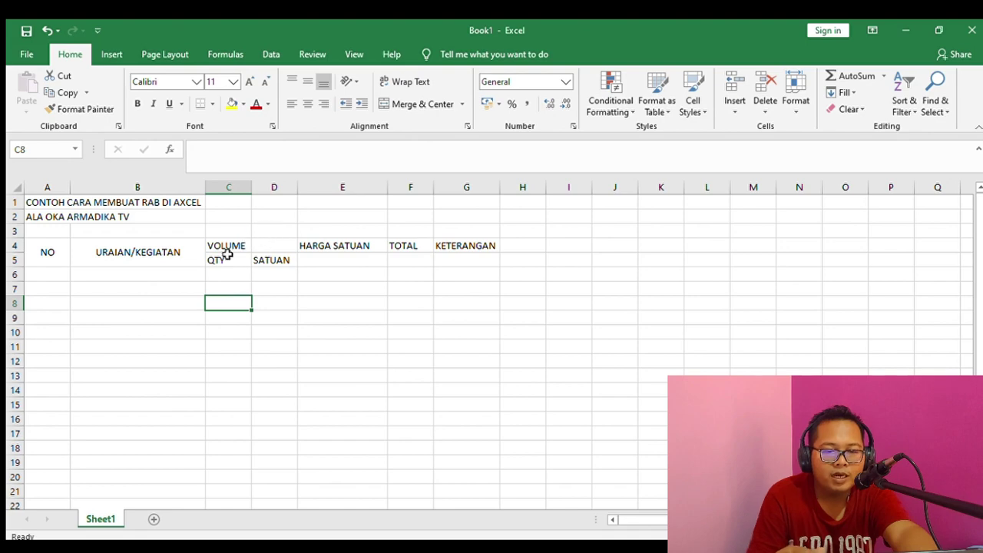
Merge and center the VOLUME heading across C4:D4, then narrow column C and widen column D to 11.57.
{"action": "left_click_drag", "start_coordinate": [226, 247], "coordinate": [265, 246]}
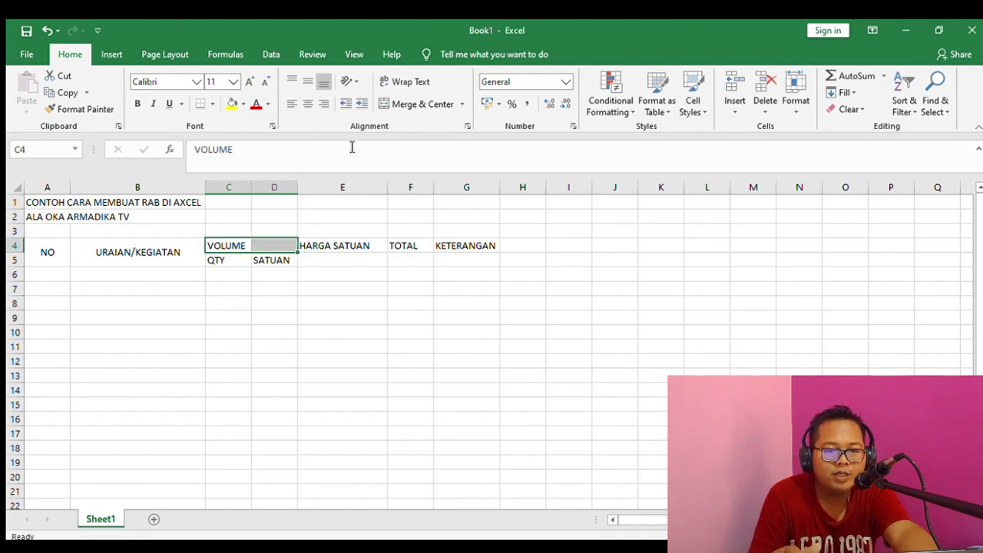
{"action": "left_click", "coordinate": [394, 107]}
{"action": "left_click", "coordinate": [306, 275]}
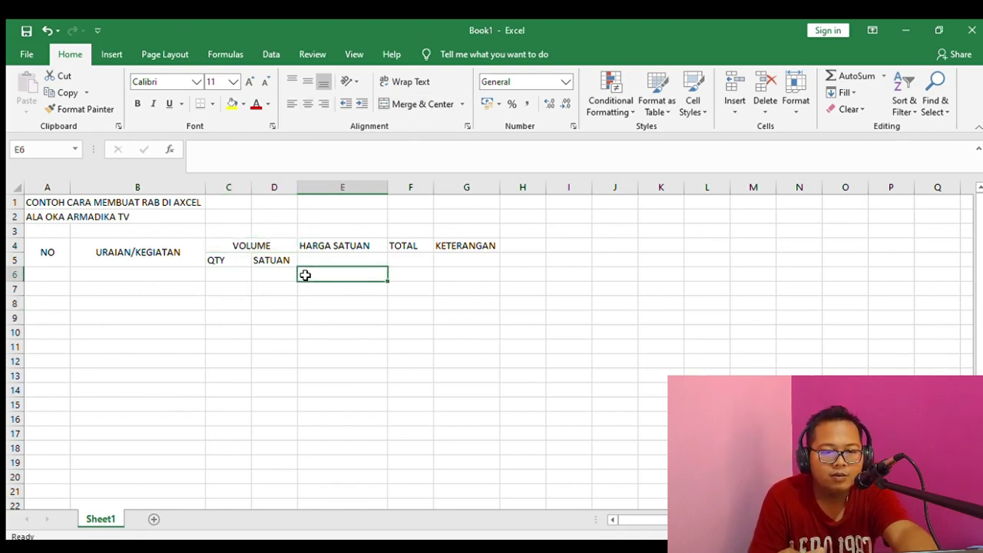
{"action": "left_click_drag", "start_coordinate": [252, 187], "coordinate": [300, 189]}
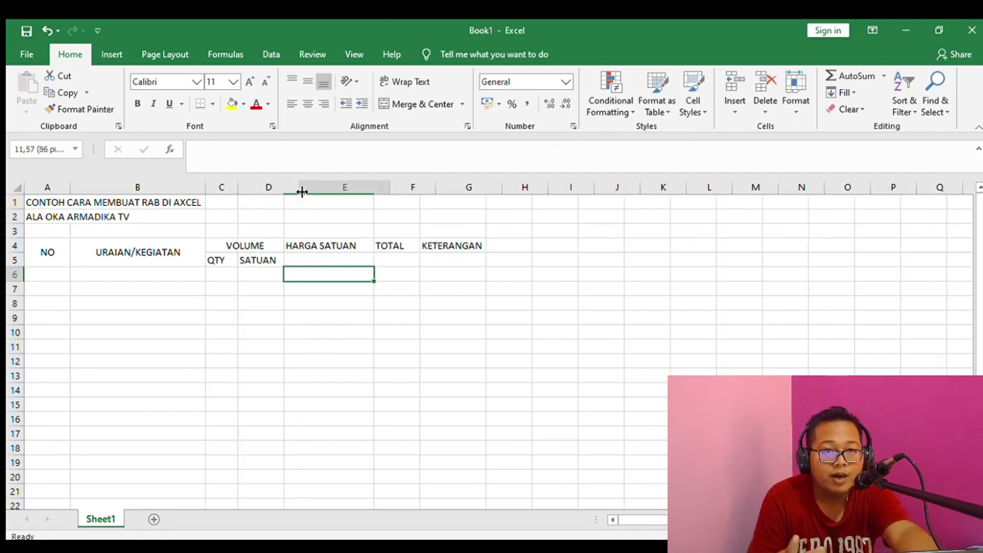
Merge and center HARGA SATUAN across E4:E5 and TOTAL across F4:F5, aligning both vertically to the middle.
{"action": "left_click_drag", "start_coordinate": [347, 244], "coordinate": [342, 259]}
{"action": "left_click", "coordinate": [395, 103]}
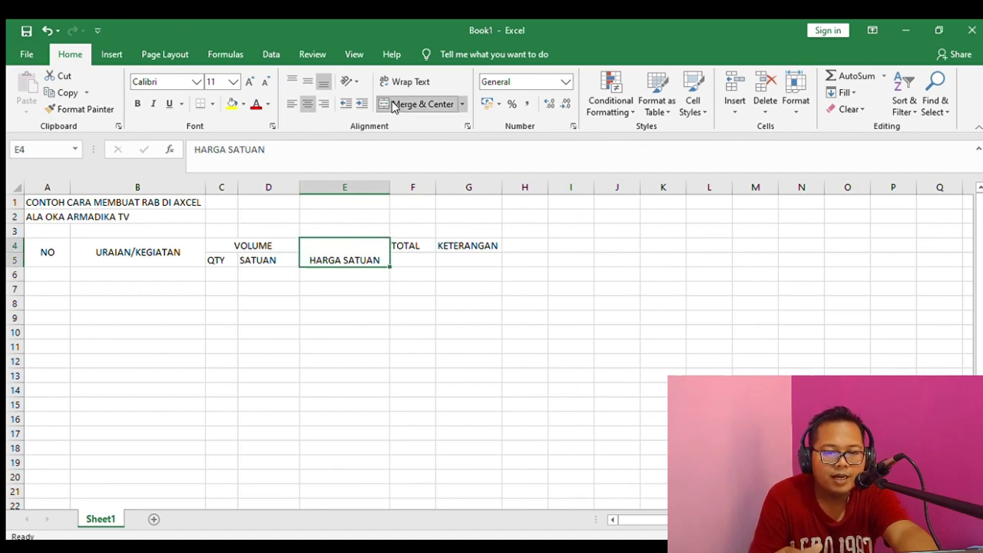
{"action": "left_click", "coordinate": [306, 83]}
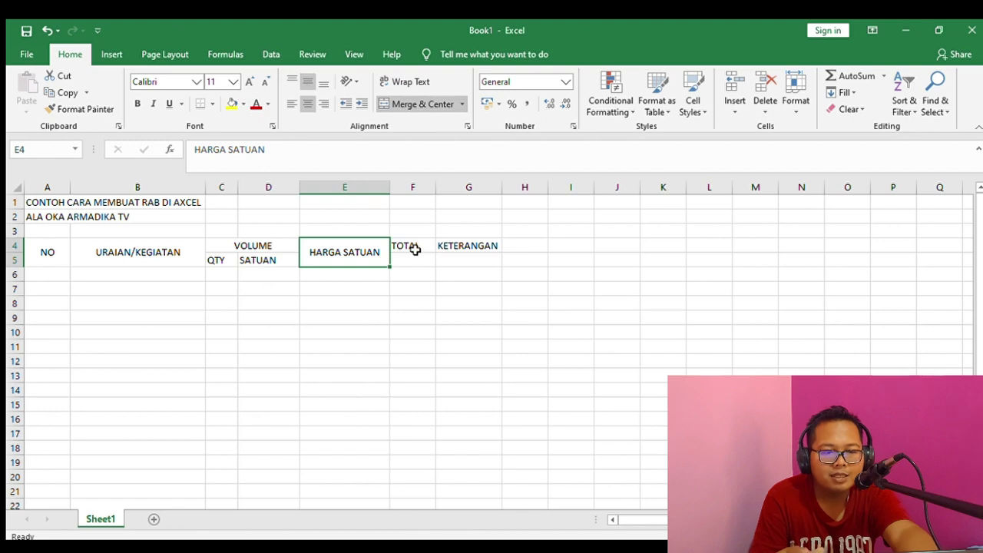
{"action": "left_click_drag", "start_coordinate": [411, 244], "coordinate": [402, 261]}
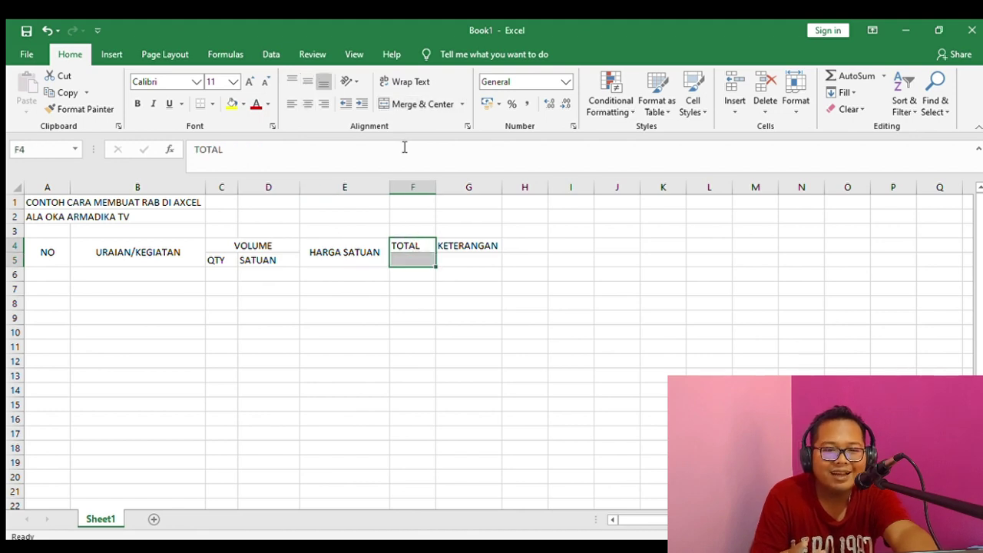
{"action": "left_click", "coordinate": [401, 103]}
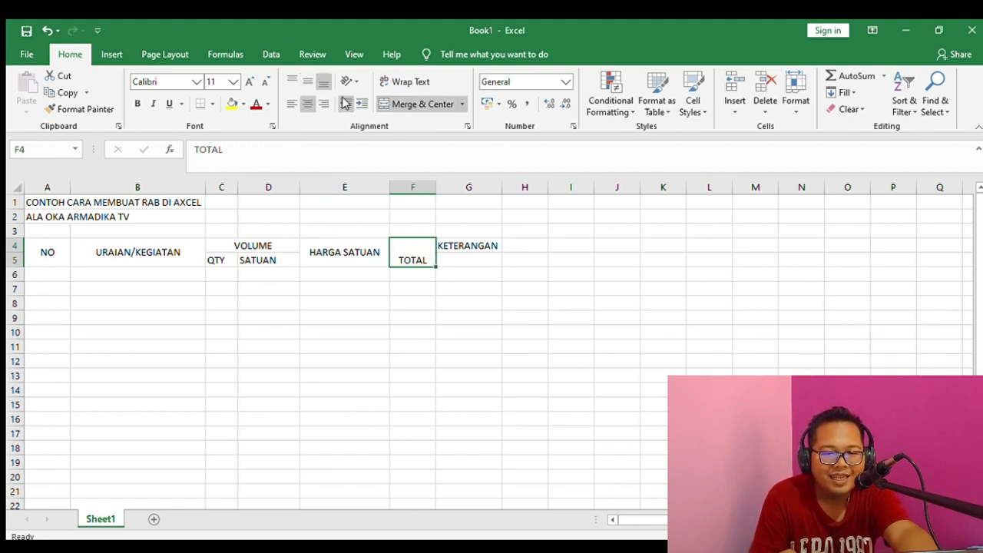
{"action": "left_click", "coordinate": [307, 82]}
Merge and center KETERANGAN across G4:G5 with middle vertical alignment, and widen the TOTAL column F.
{"action": "left_click_drag", "start_coordinate": [446, 240], "coordinate": [440, 259]}
{"action": "left_click", "coordinate": [405, 106]}
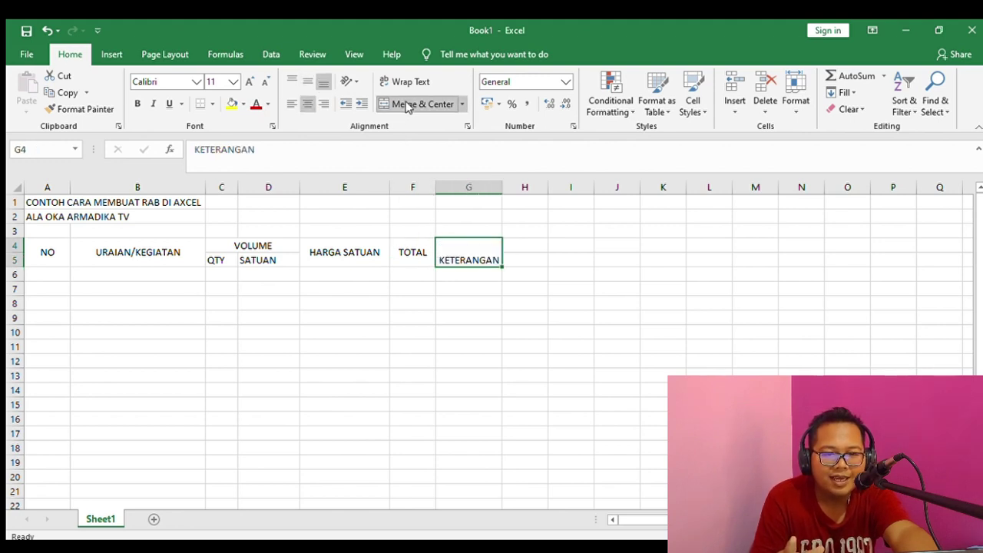
{"action": "left_click", "coordinate": [305, 83]}
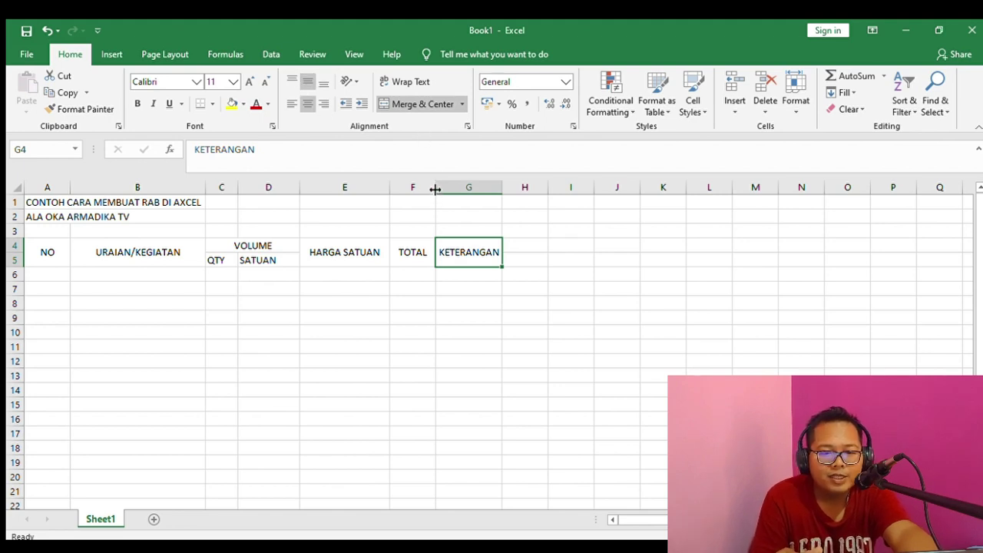
{"action": "left_click_drag", "start_coordinate": [435, 190], "coordinate": [478, 196]}
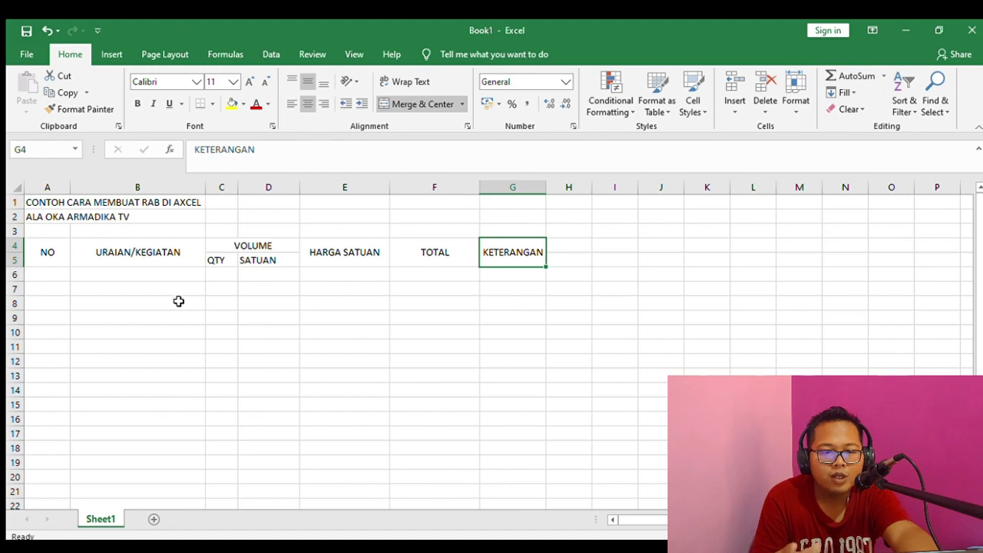
{"action": "left_click", "coordinate": [252, 318]}
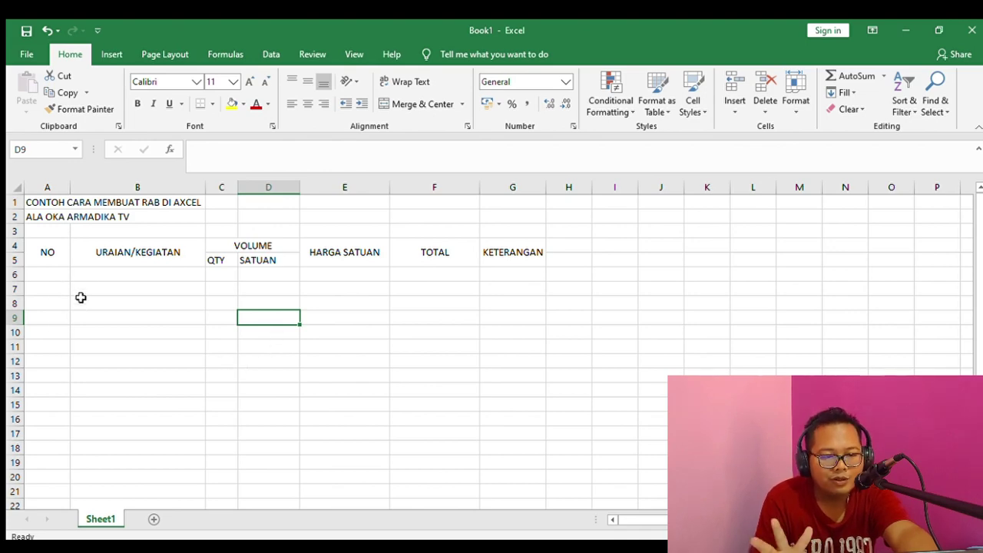
Enter the item number 1 in A6 under the NO heading.
{"action": "left_click", "coordinate": [58, 272]}
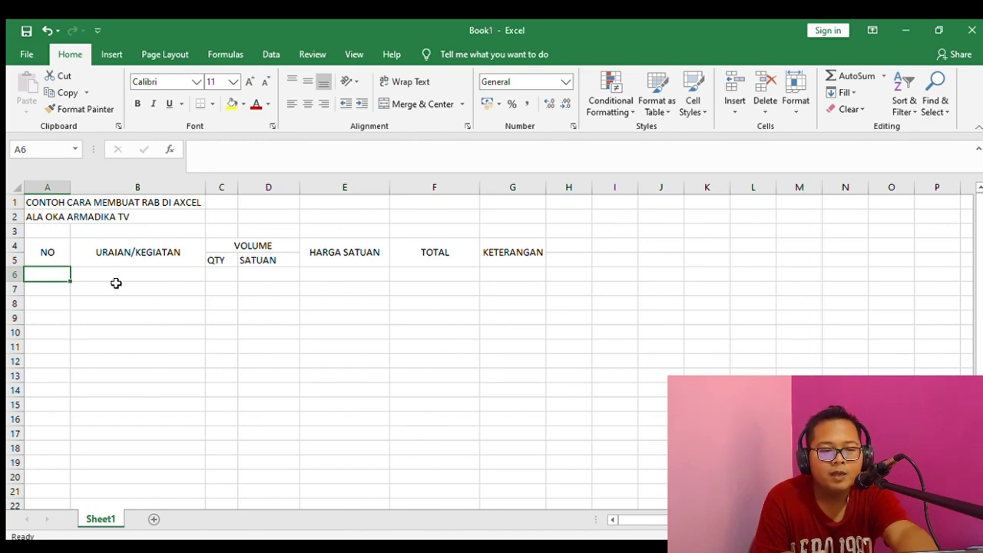
{"action": "type", "text": "1"}
{"action": "key", "text": "Tab"}
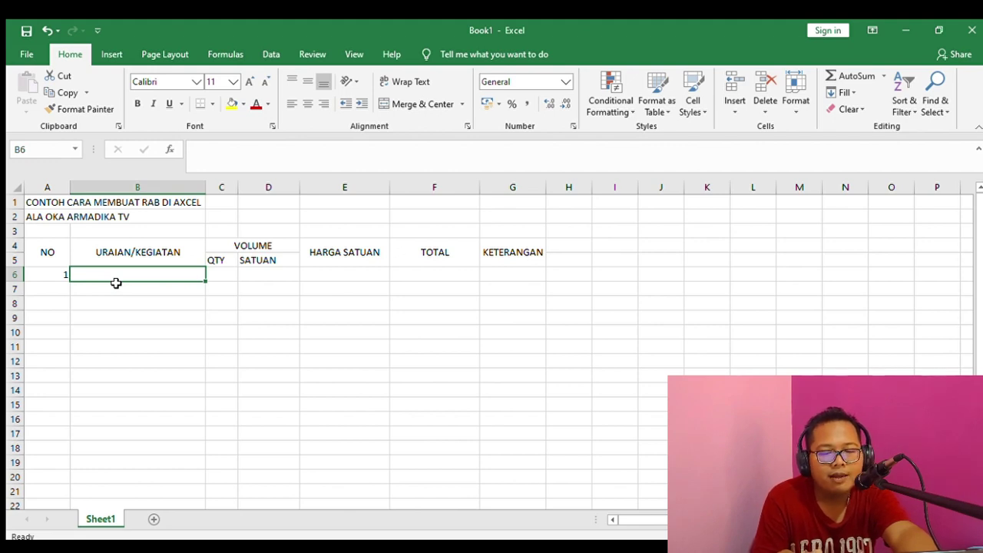
{"action": "type", "text": "SAPU"}
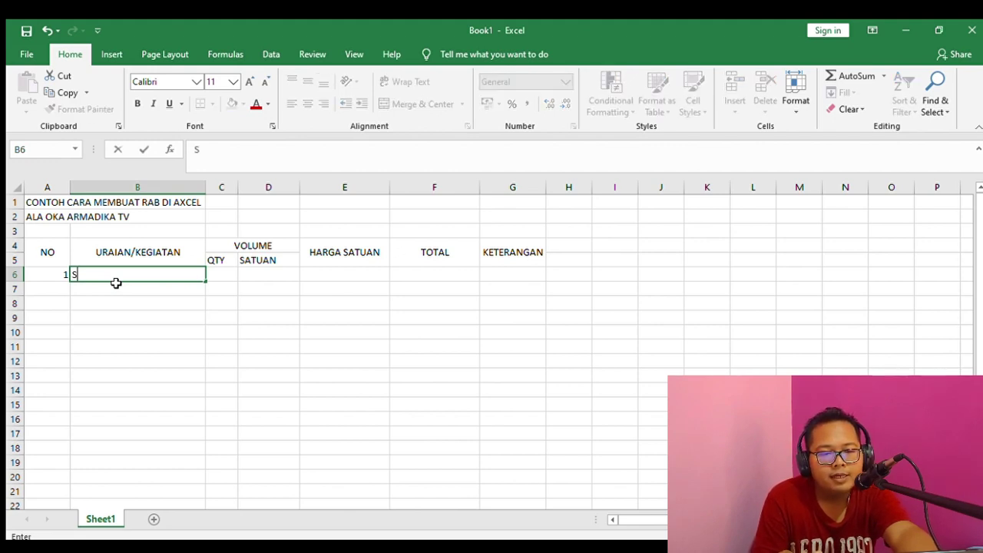
{"action": "key", "text": "BackSpace"}
{"action": "key", "text": "BackSpace"}
{"action": "key", "text": "BackSpace"}
{"action": "key", "text": "BackSpace"}
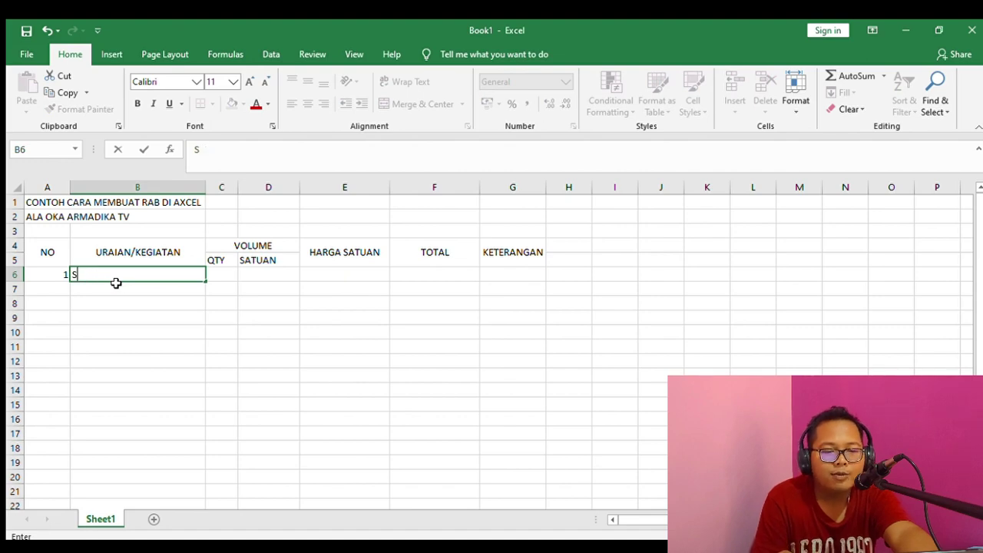
Fill in the first item's row with KERTAS HVS in B6, quantity 50 in C6, unit RIM in D6 and unit price 65000 in E6.
{"action": "type", "text": "KERTAS HVS"}
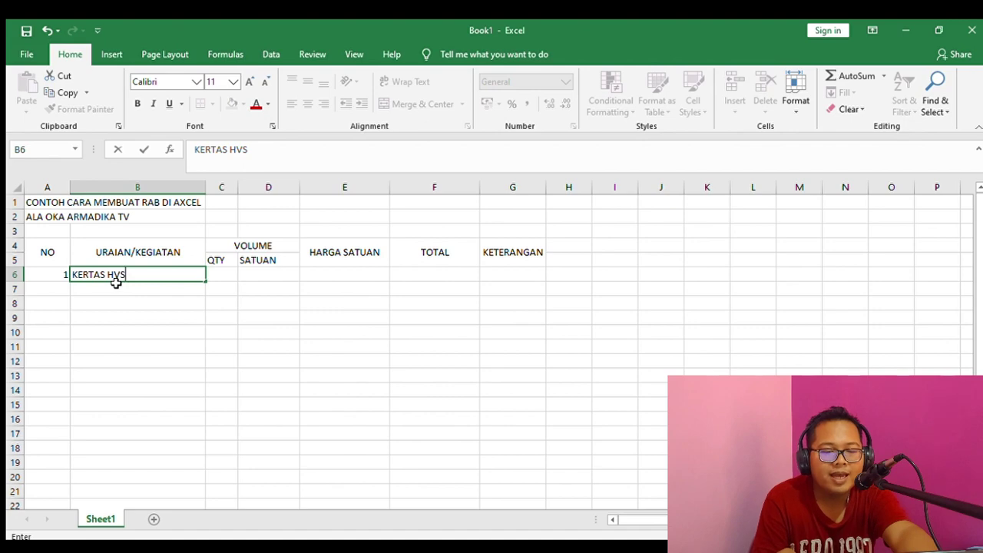
{"action": "key", "text": "Tab"}
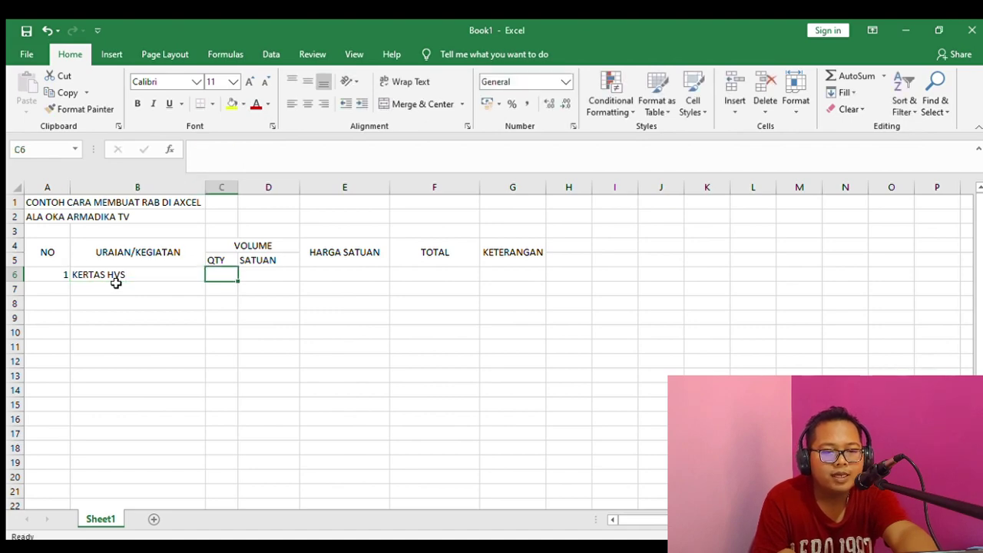
{"action": "type", "text": "50"}
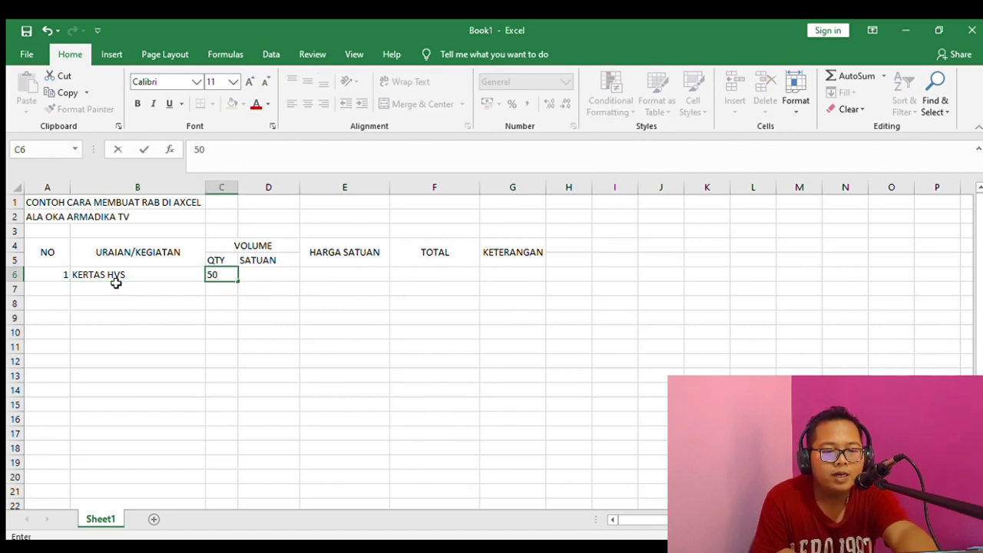
{"action": "key", "text": "Tab"}
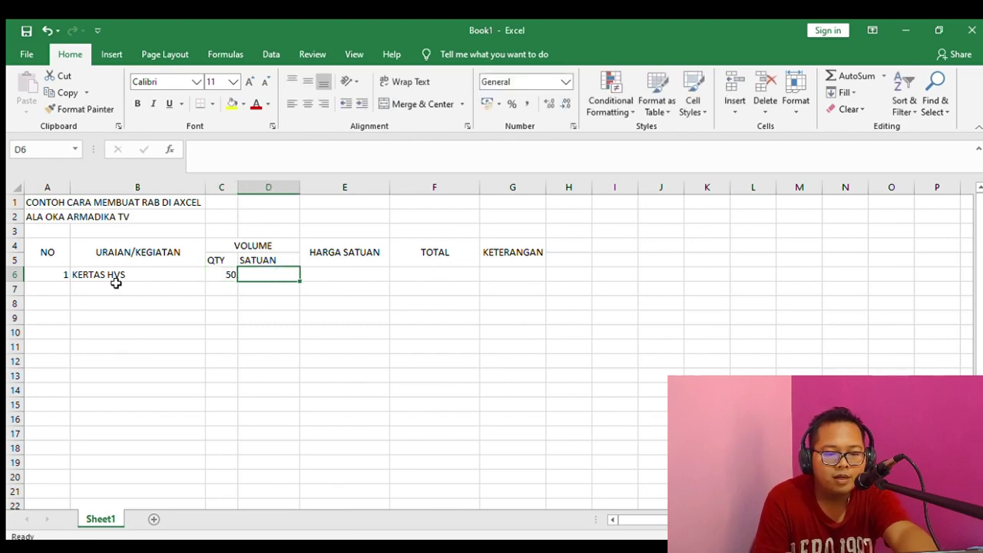
{"action": "type", "text": "RIM"}
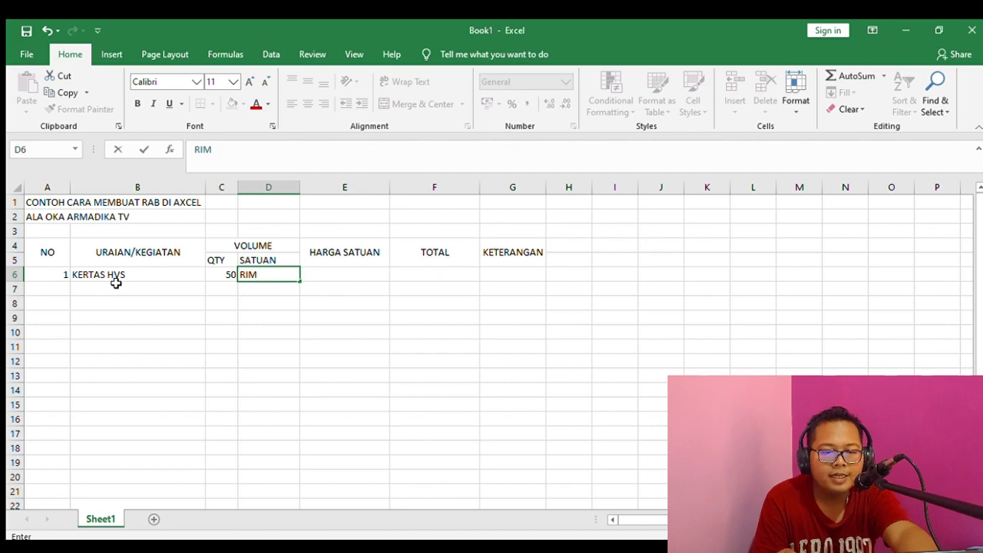
{"action": "key", "text": "Tab"}
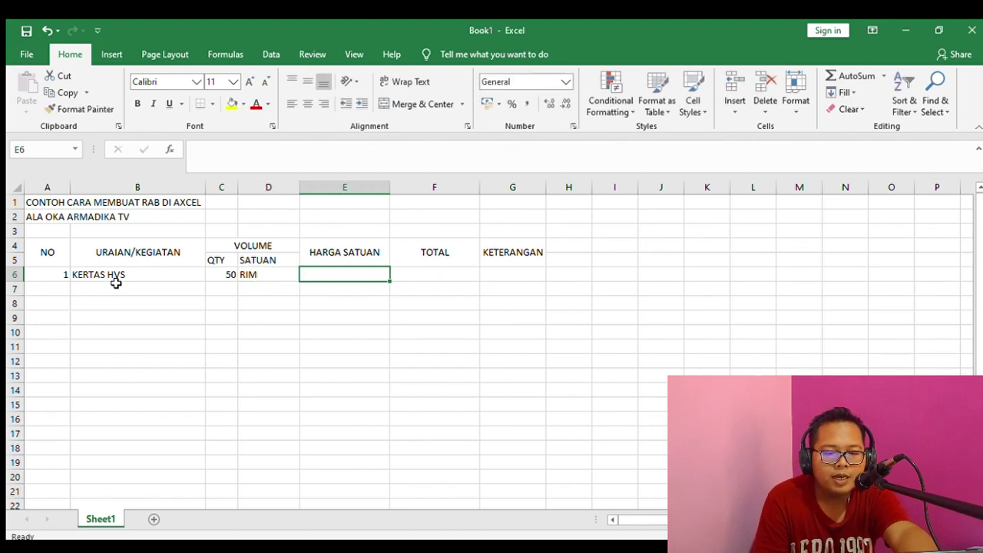
{"action": "type", "text": "65"}
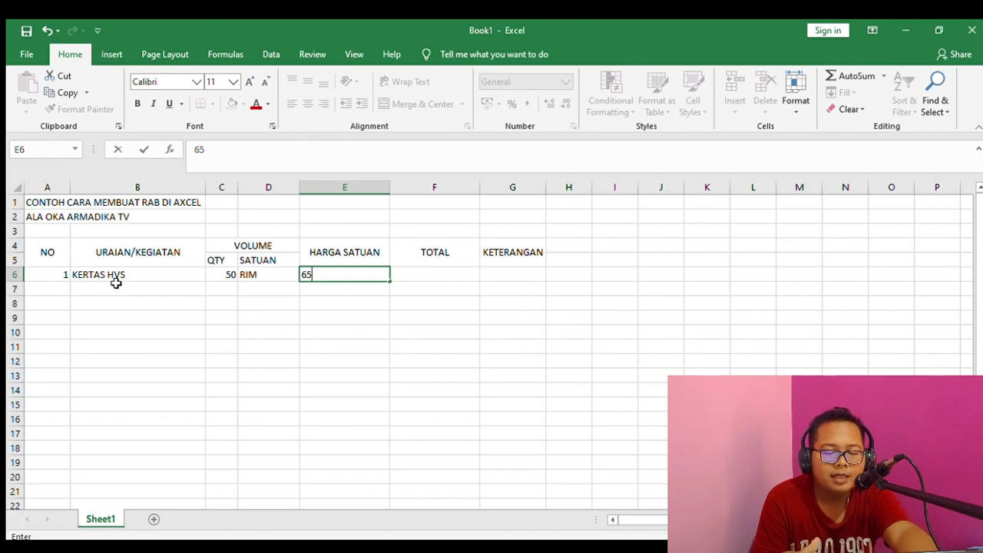
{"action": "type", "text": "000"}
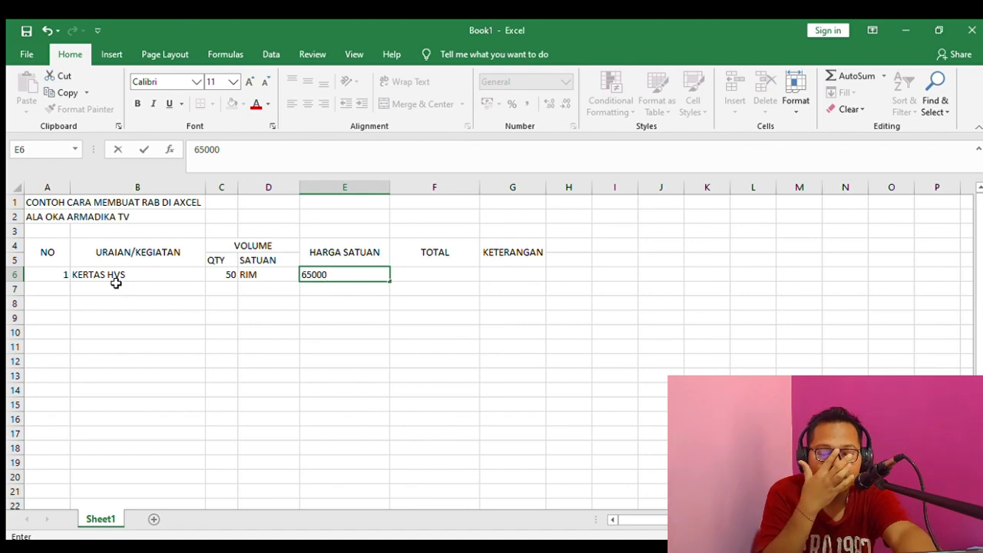
{"action": "key", "text": "Tab"}
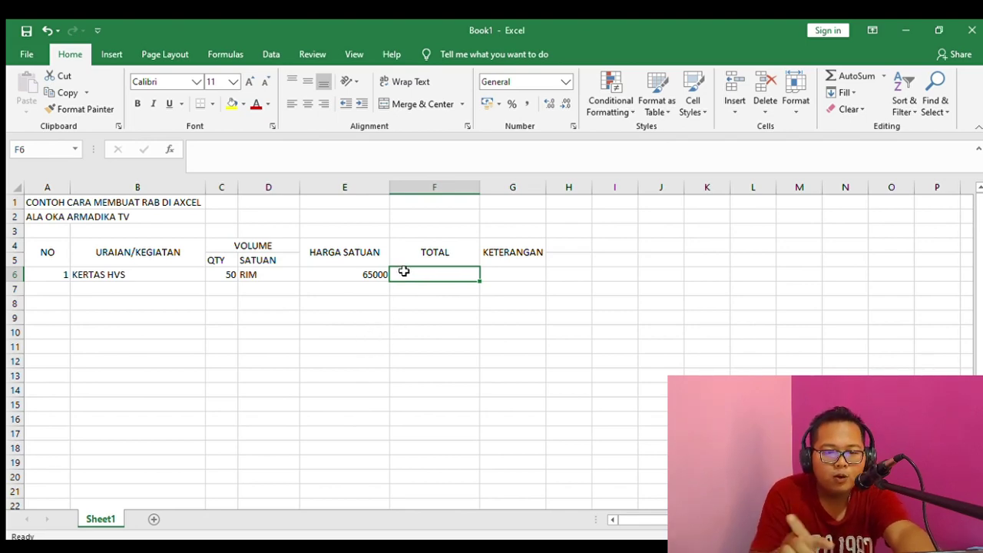
Calculate the first item's total in F6 by multiplying quantity by unit price with the formula =C6*E6.
{"action": "type", "text": "="}
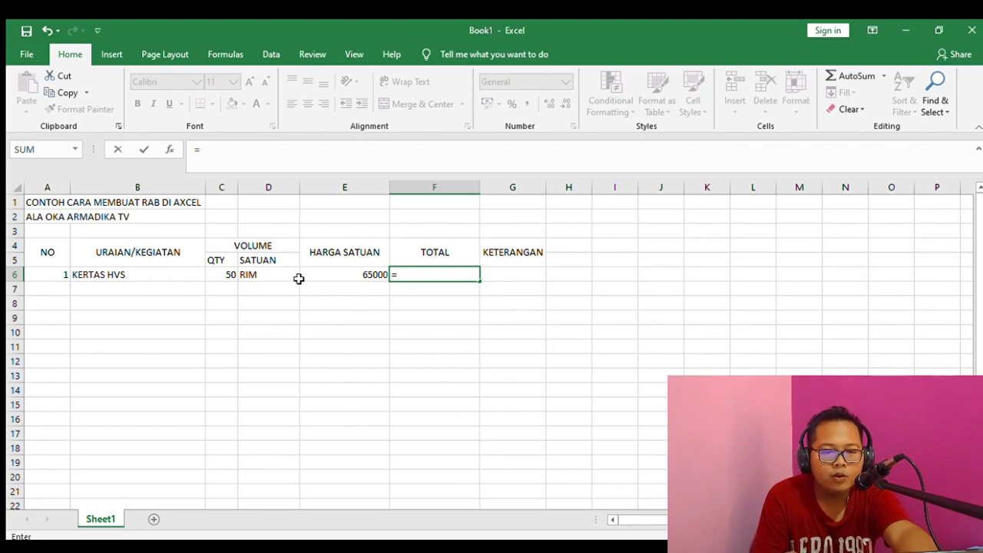
{"action": "left_click", "coordinate": [229, 274]}
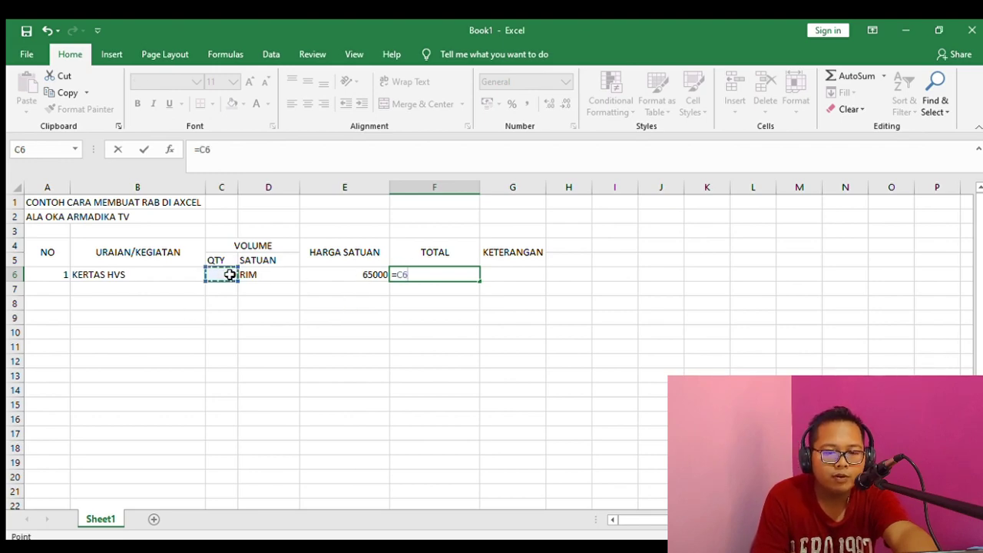
{"action": "type", "text": "+"}
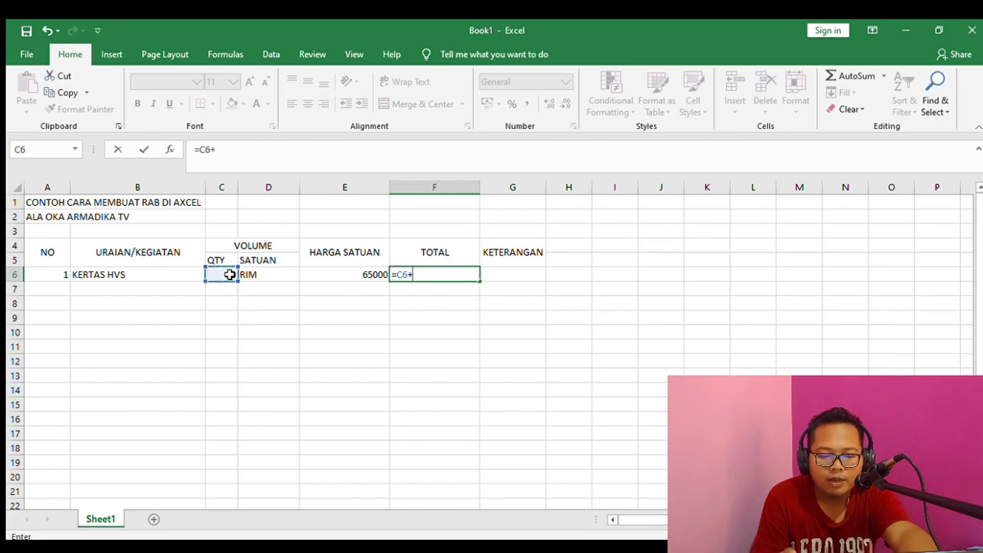
{"action": "key", "text": "BackSpace"}
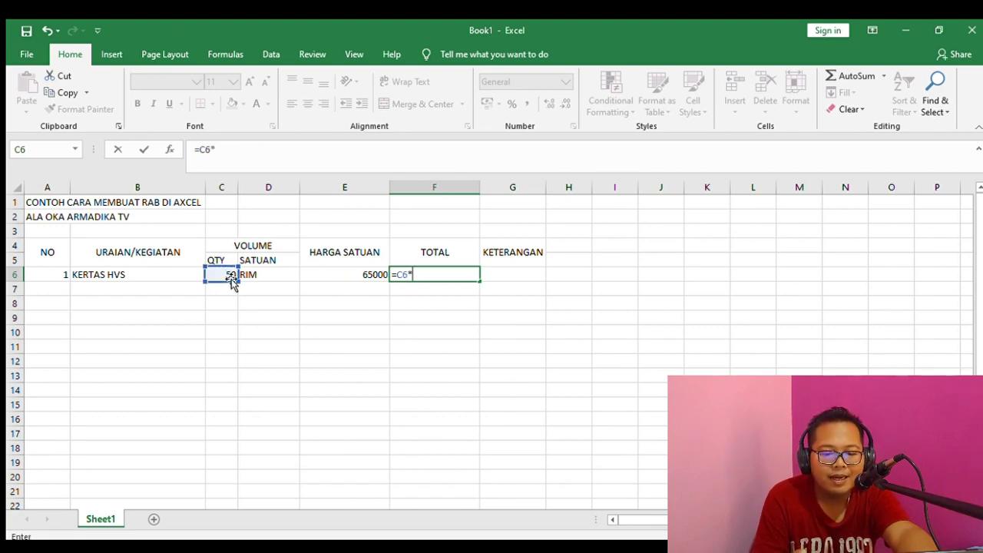
{"action": "left_click", "coordinate": [331, 273]}
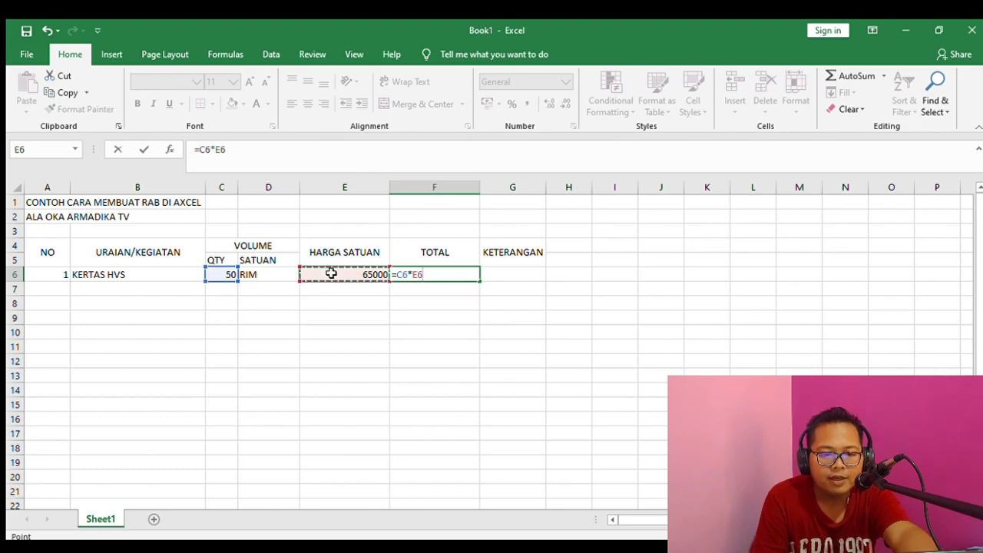
{"action": "key", "text": "Return"}
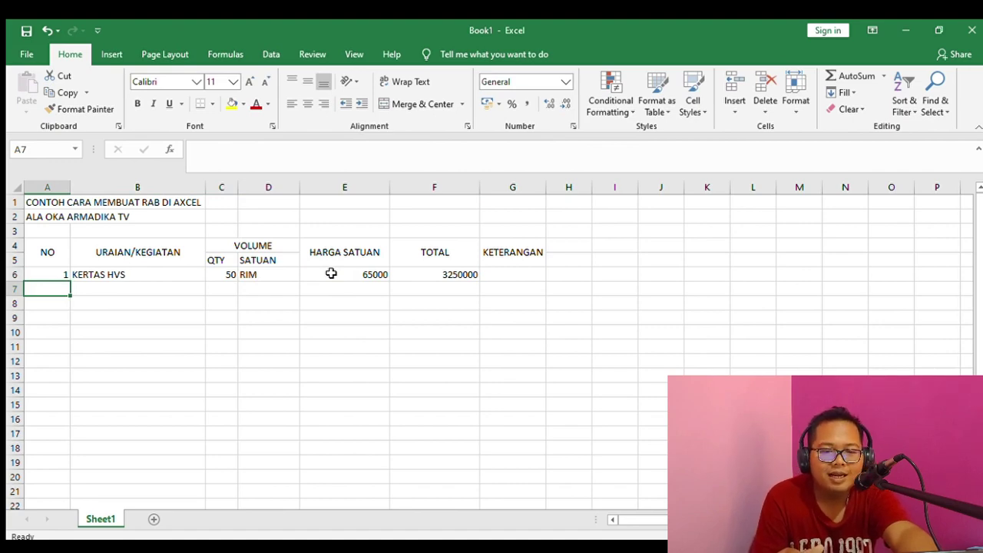
{"action": "left_click", "coordinate": [222, 275]}
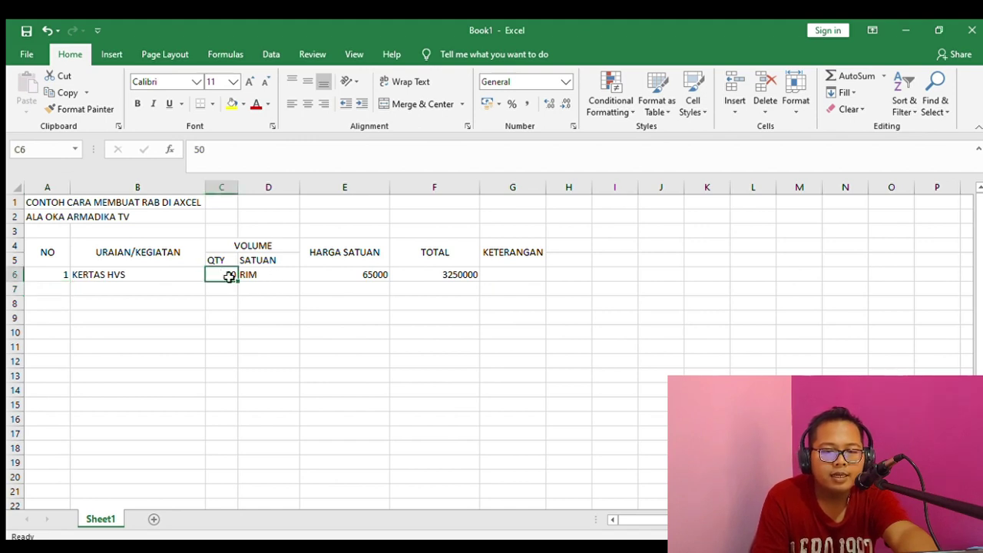
Format the first item's unit price and total in E6:F6 with thousands separators and no decimals.
{"action": "left_click_drag", "start_coordinate": [345, 276], "coordinate": [423, 278]}
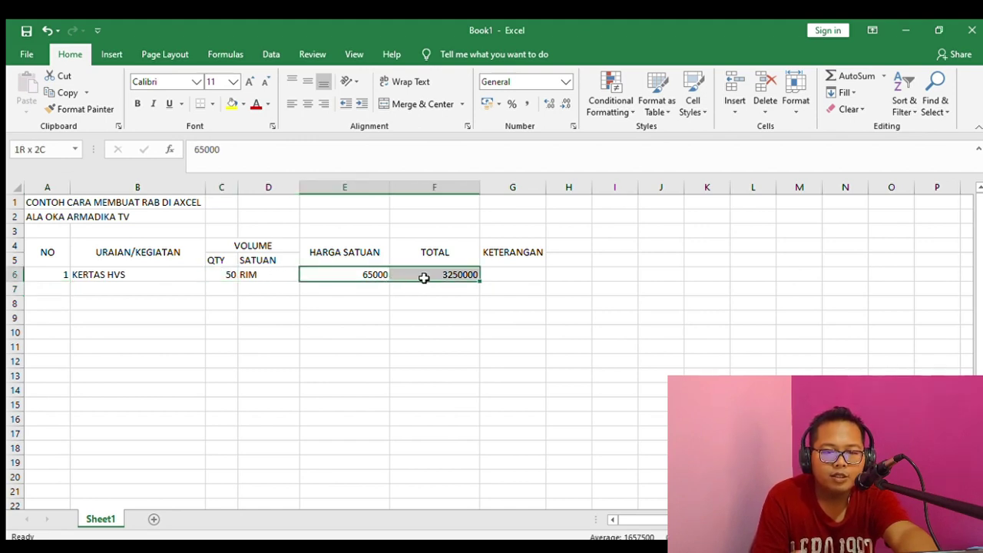
{"action": "left_click", "coordinate": [525, 103]}
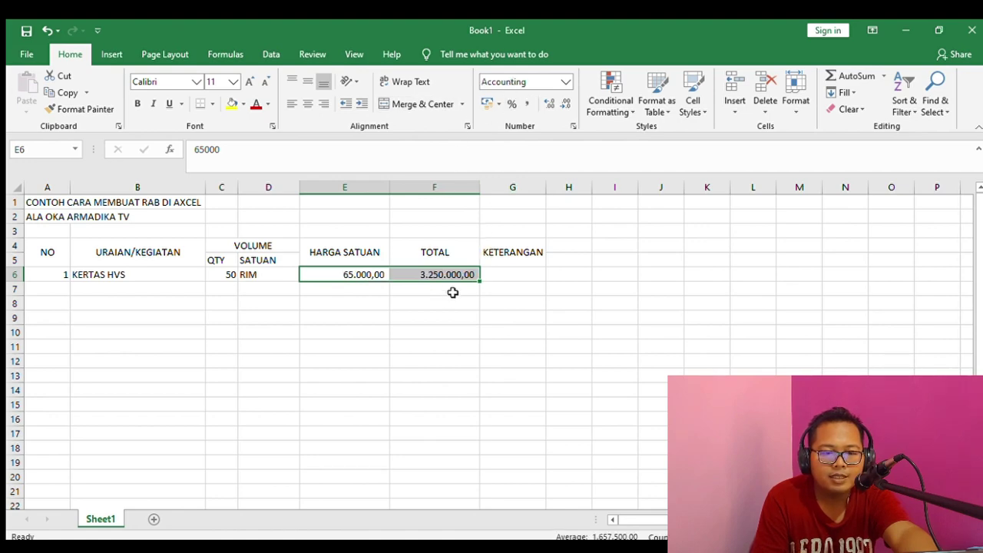
{"action": "left_click", "coordinate": [548, 104]}
{"action": "left_click", "coordinate": [564, 103]}
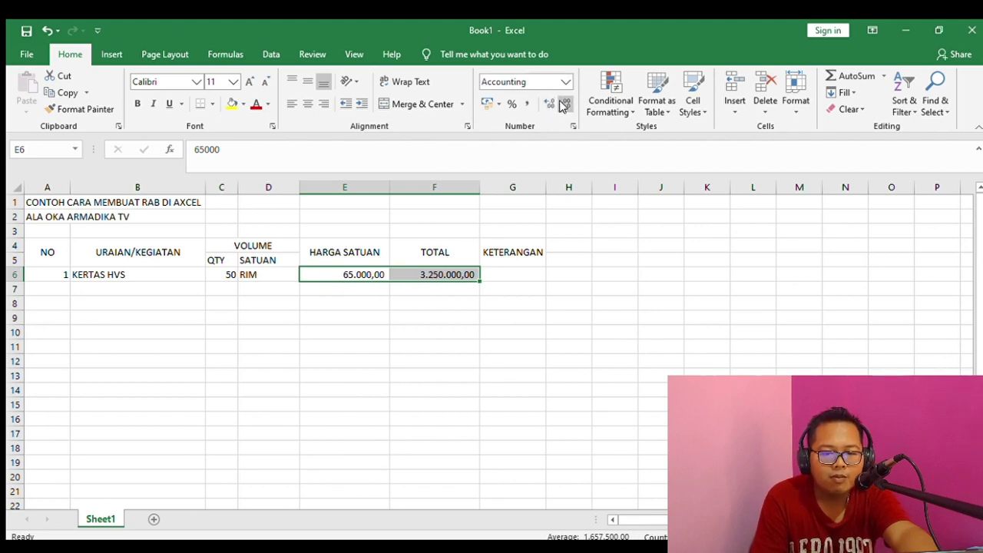
{"action": "left_click", "coordinate": [563, 104]}
{"action": "left_click", "coordinate": [563, 104]}
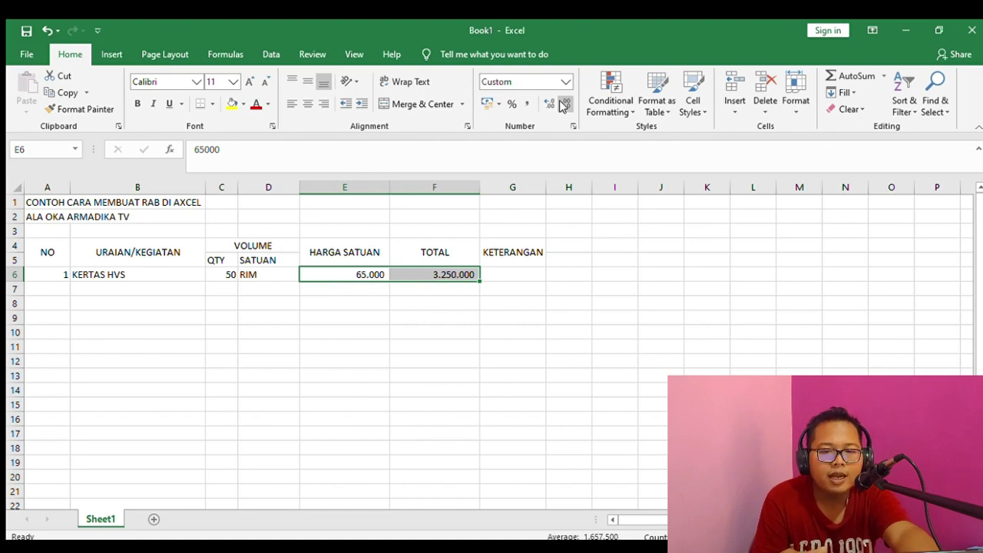
{"action": "left_click", "coordinate": [460, 382]}
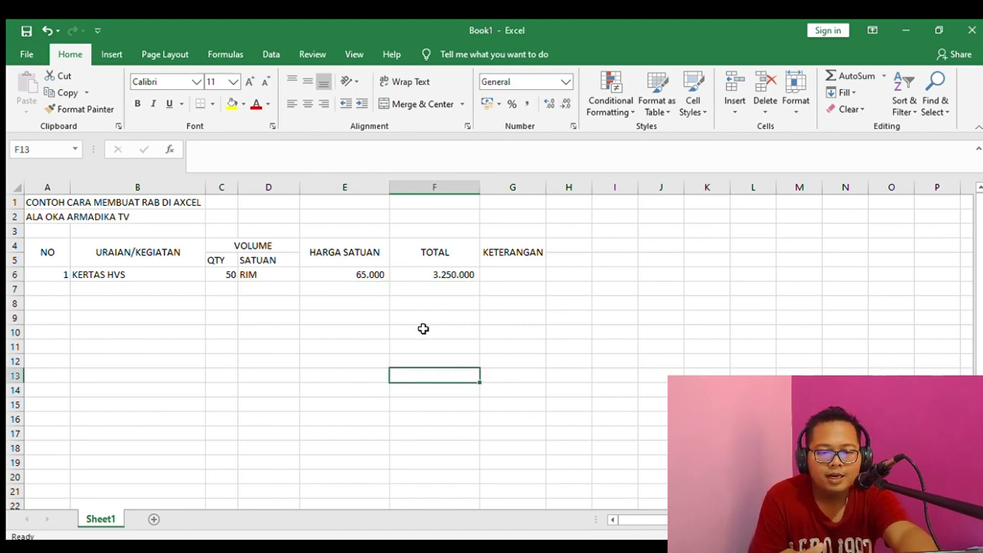
Fill in row 7 with item number 2, BOLPOINT, quantity 25, unit KOTAK and unit price 30000.
{"action": "left_click", "coordinate": [60, 292]}
{"action": "type", "text": "2"}
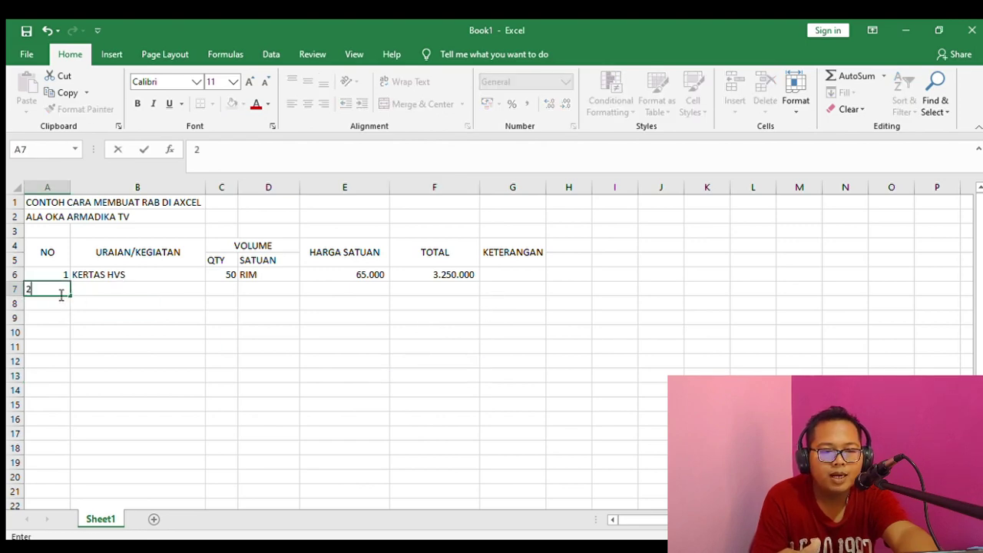
{"action": "key", "text": "Tab"}
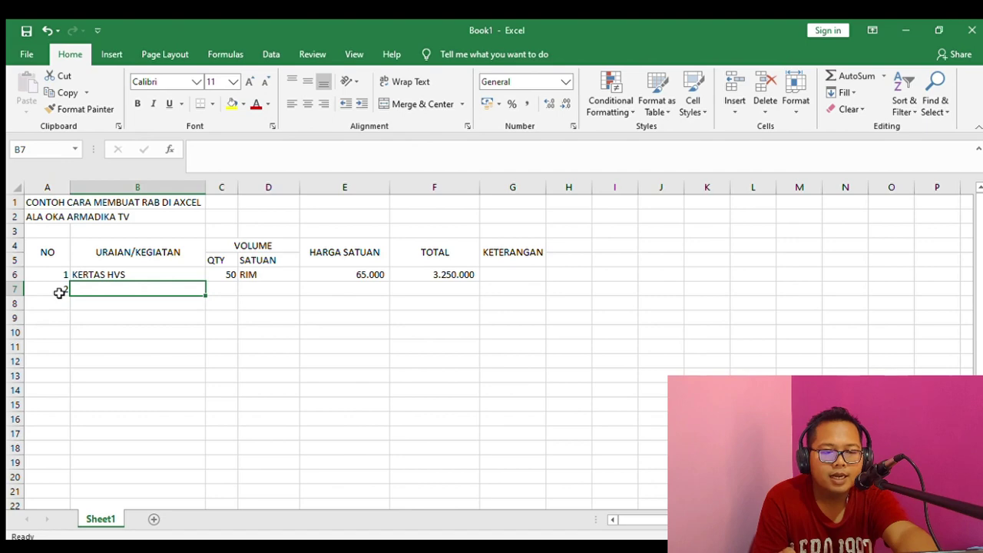
{"action": "type", "text": "BOLPOINT"}
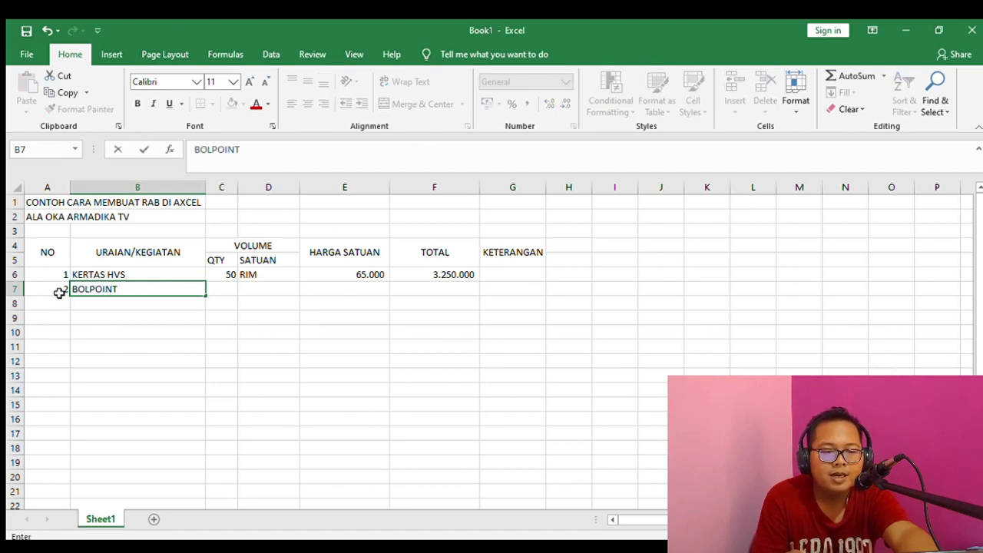
{"action": "key", "text": "Tab"}
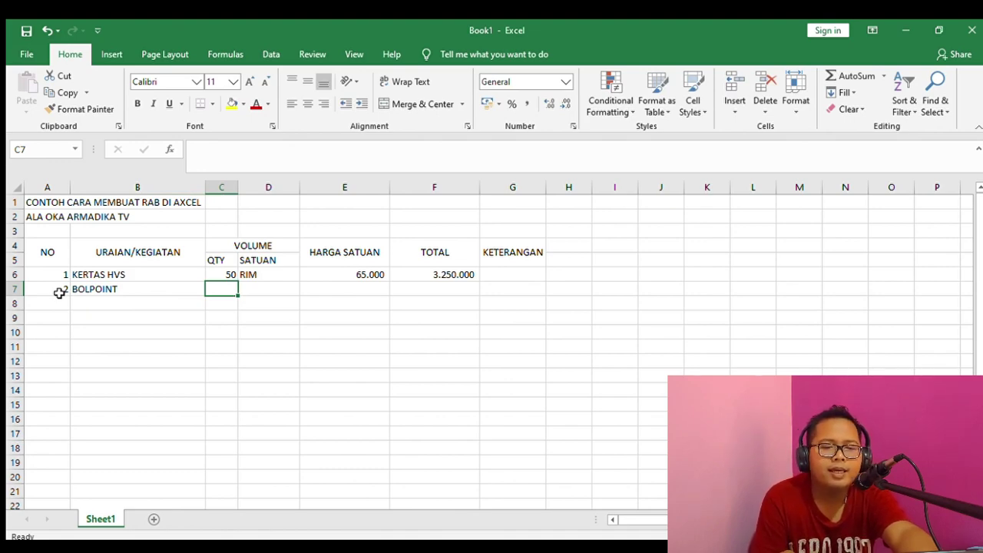
{"action": "type", "text": "25"}
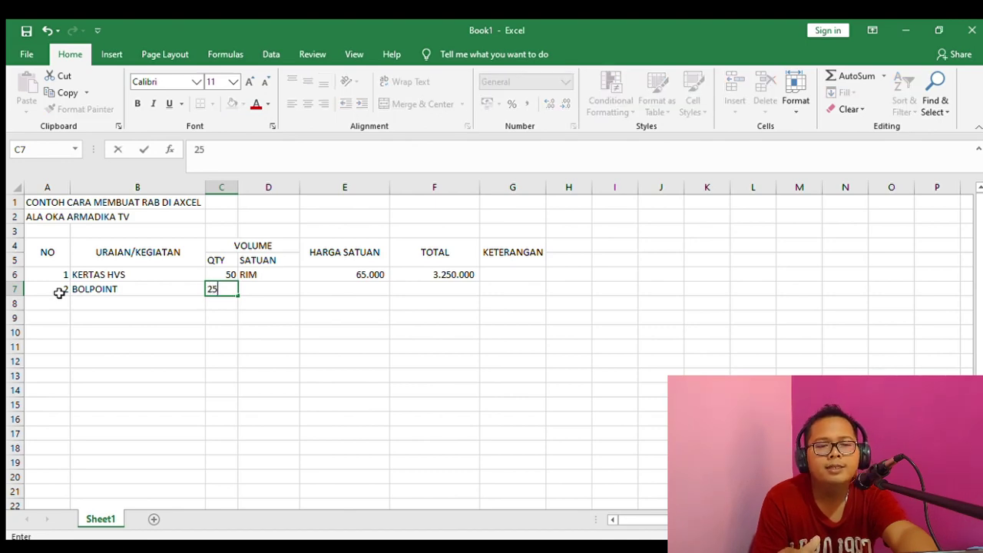
{"action": "key", "text": "Tab"}
{"action": "type", "text": "KOTAK"}
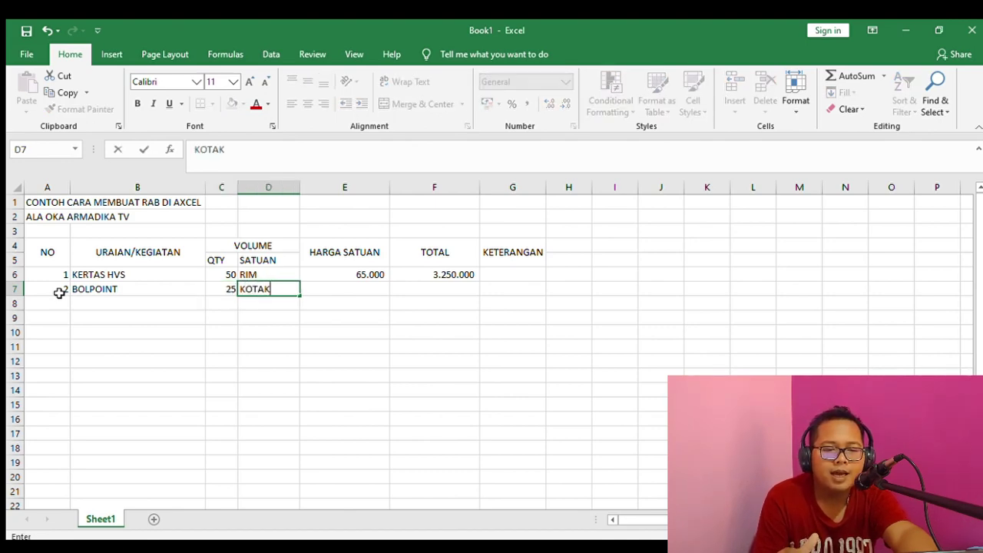
{"action": "key", "text": "Tab"}
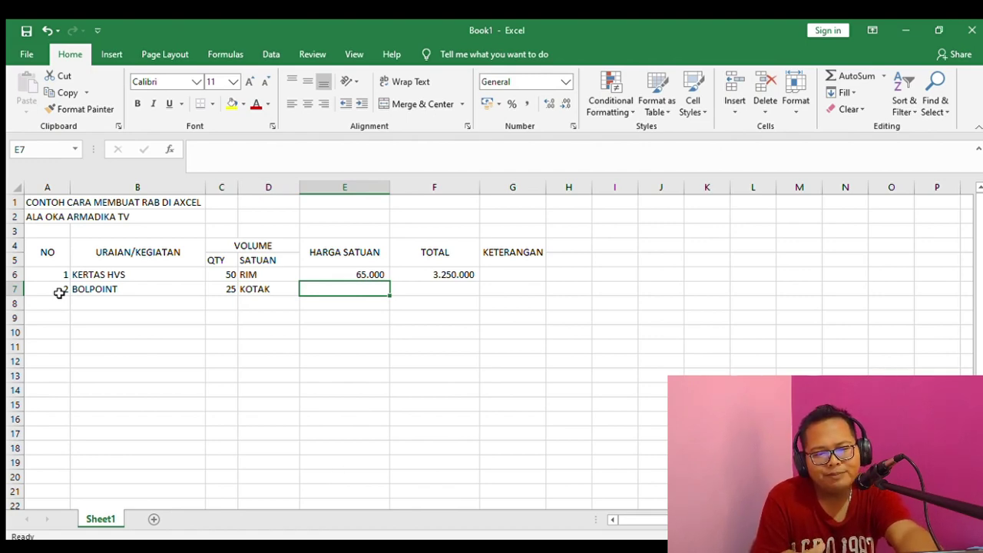
{"action": "type", "text": "30000"}
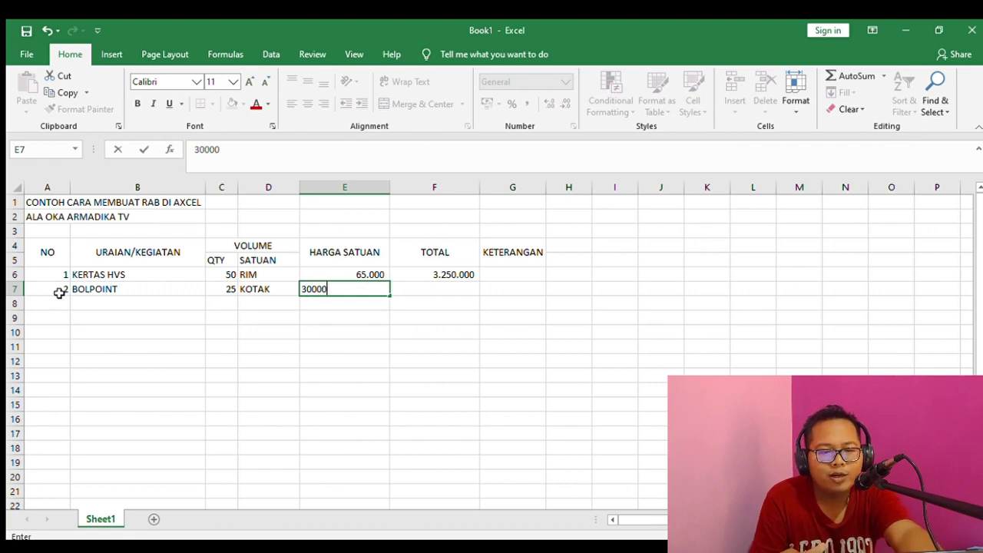
{"action": "key", "text": "Tab"}
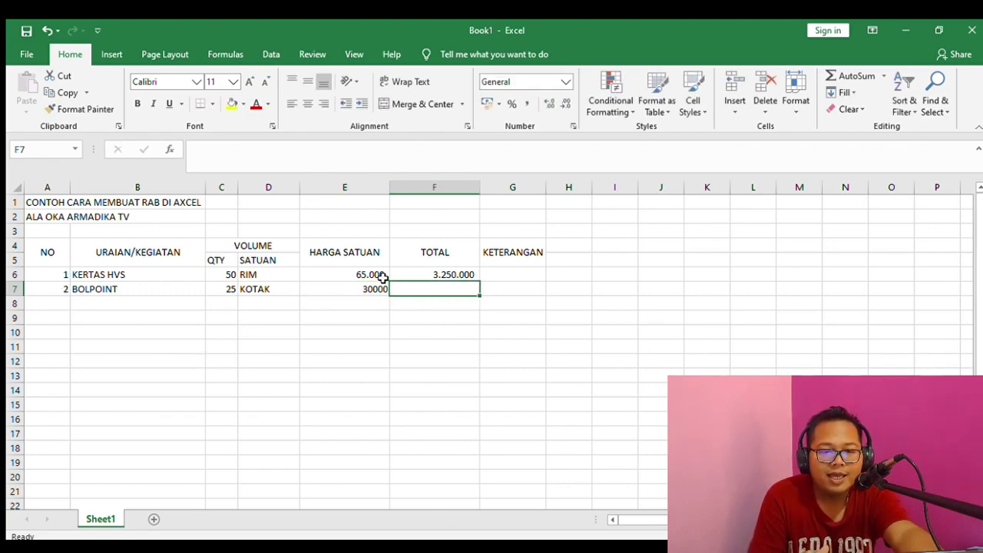
Format the entire HARGA SATUAN and TOTAL columns, E and F, with thousands separators and no decimals.
{"action": "left_click", "coordinate": [380, 187]}
{"action": "left_click_drag", "start_coordinate": [387, 187], "coordinate": [434, 187]}
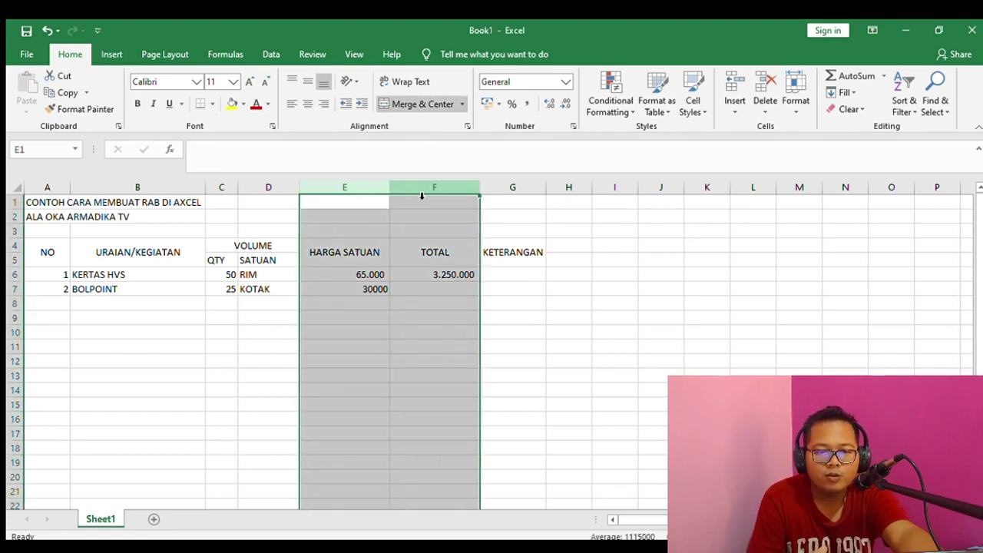
{"action": "left_click", "coordinate": [527, 102]}
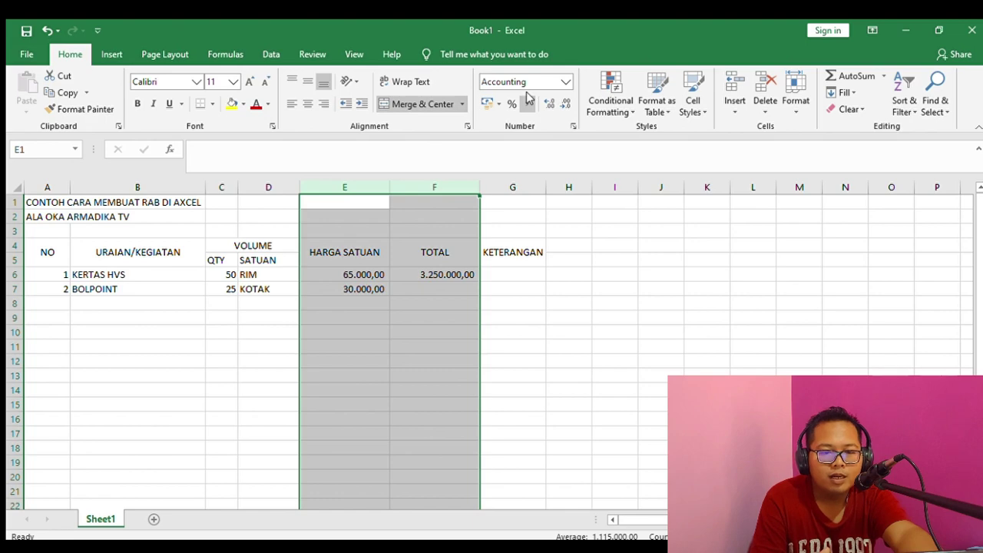
{"action": "left_click", "coordinate": [561, 100]}
{"action": "left_click", "coordinate": [561, 100]}
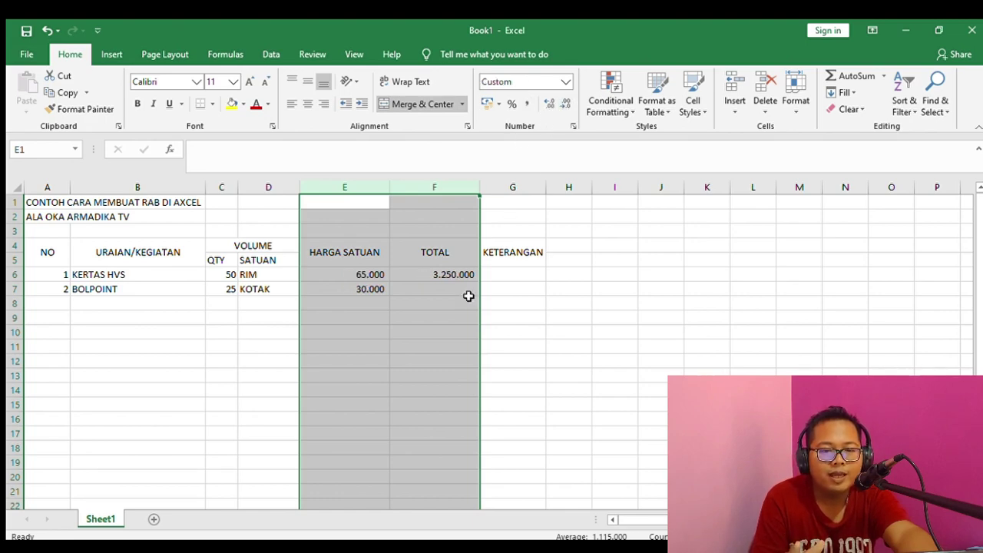
{"action": "left_click", "coordinate": [432, 329]}
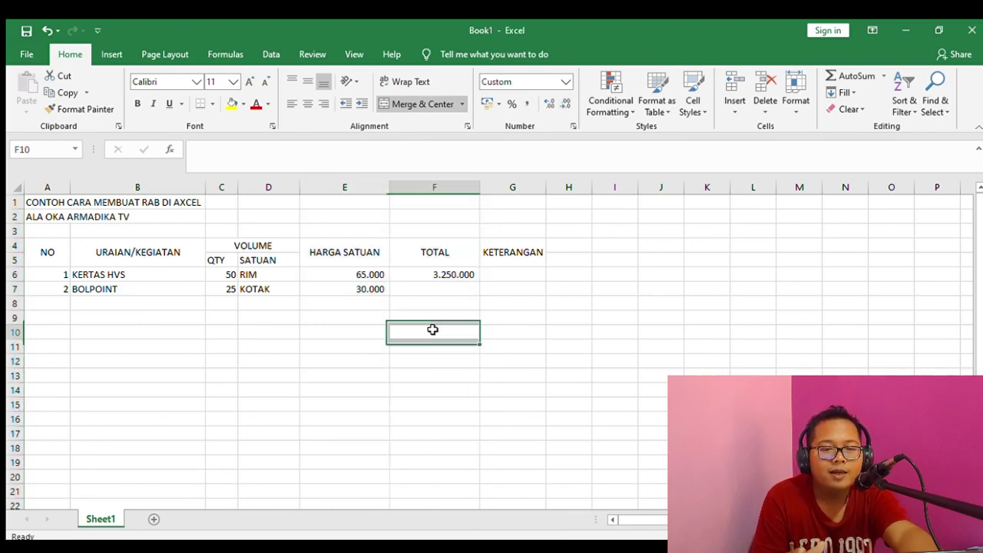
{"action": "left_click", "coordinate": [444, 290]}
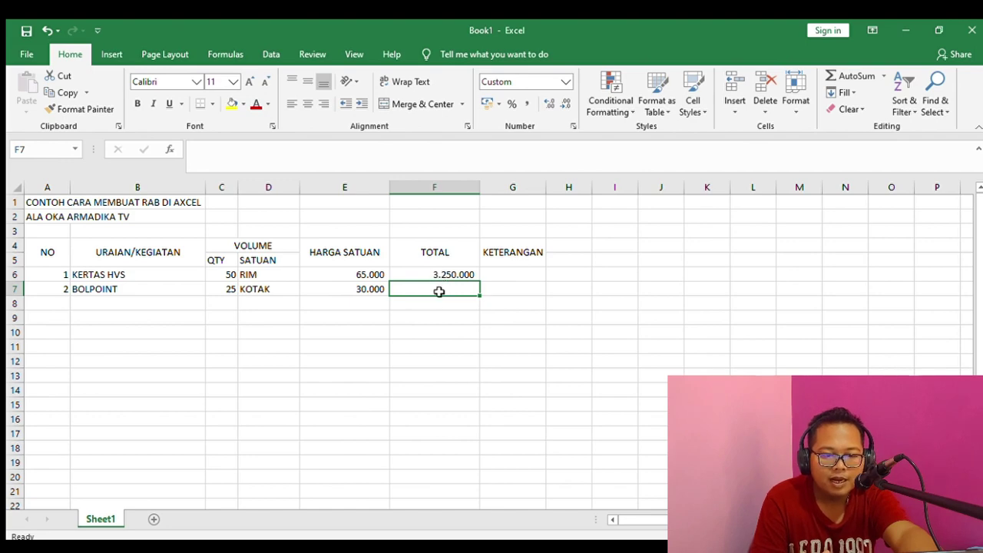
{"action": "type", "text": "="}
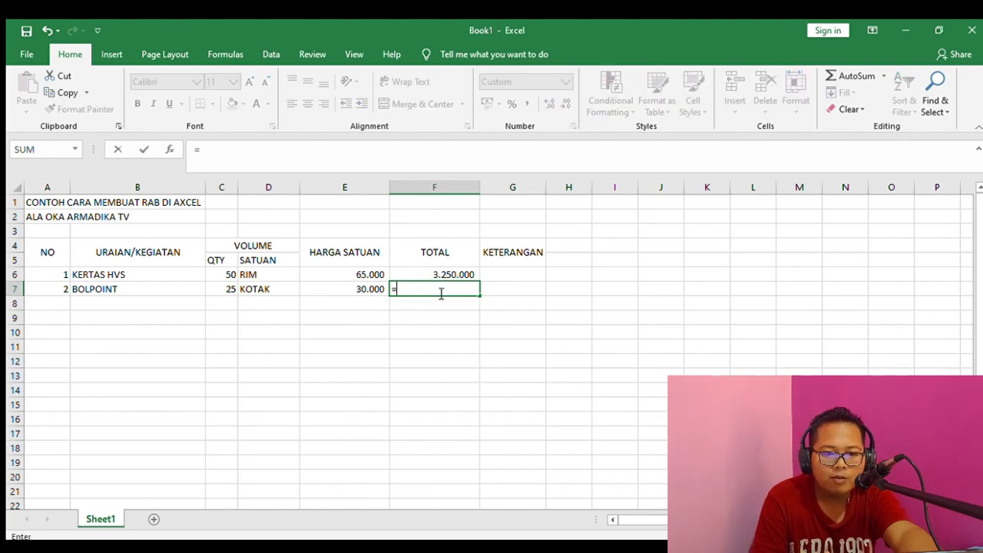
{"action": "key", "text": "BackSpace"}
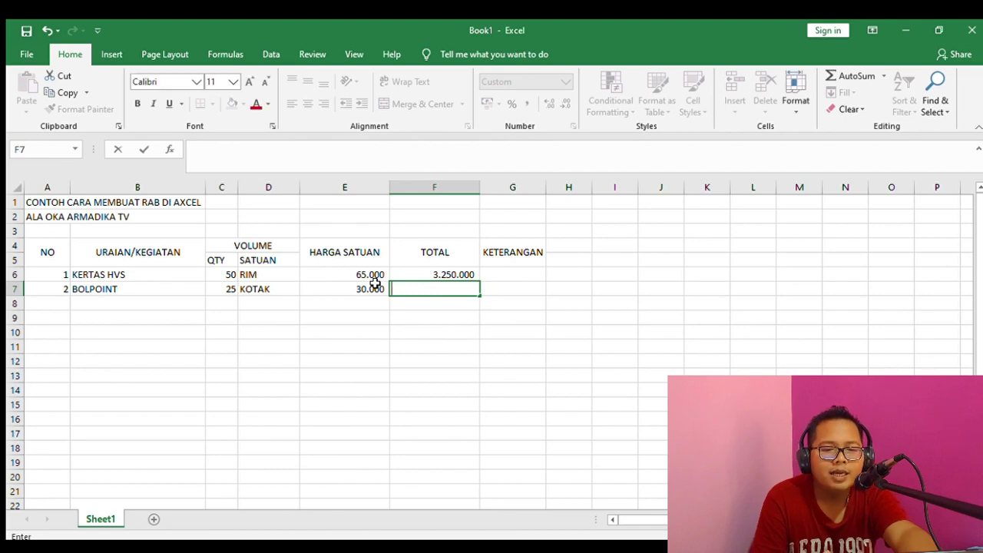
Copy the total formula from F6 down through F15.
{"action": "left_click", "coordinate": [427, 275]}
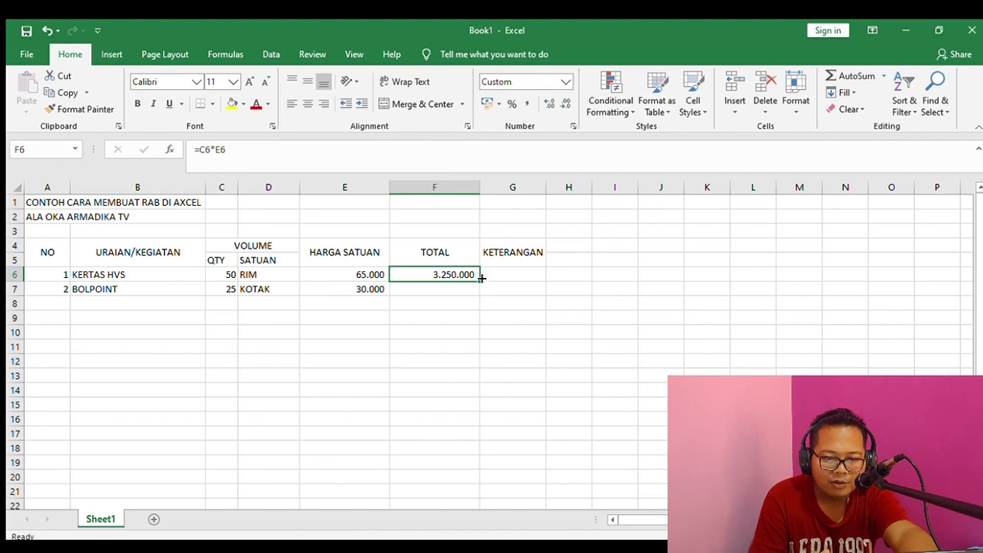
{"action": "left_click_drag", "start_coordinate": [481, 282], "coordinate": [474, 409]}
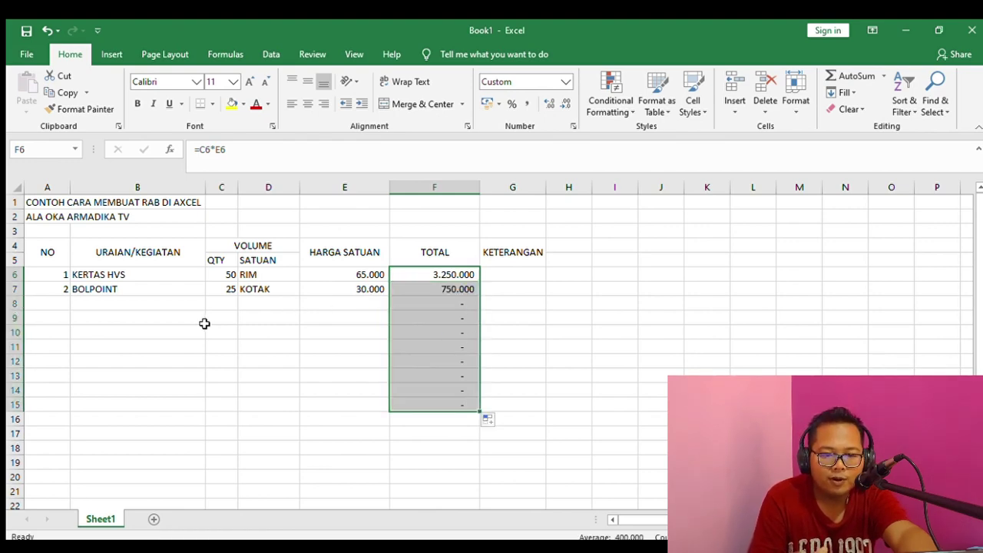
Fill in row 8 with item number 3, PENSIL, quantity 10, unit KOTAK and unit price 20000.
{"action": "left_click", "coordinate": [64, 302]}
{"action": "type", "text": "3"}
{"action": "key", "text": "Tab"}
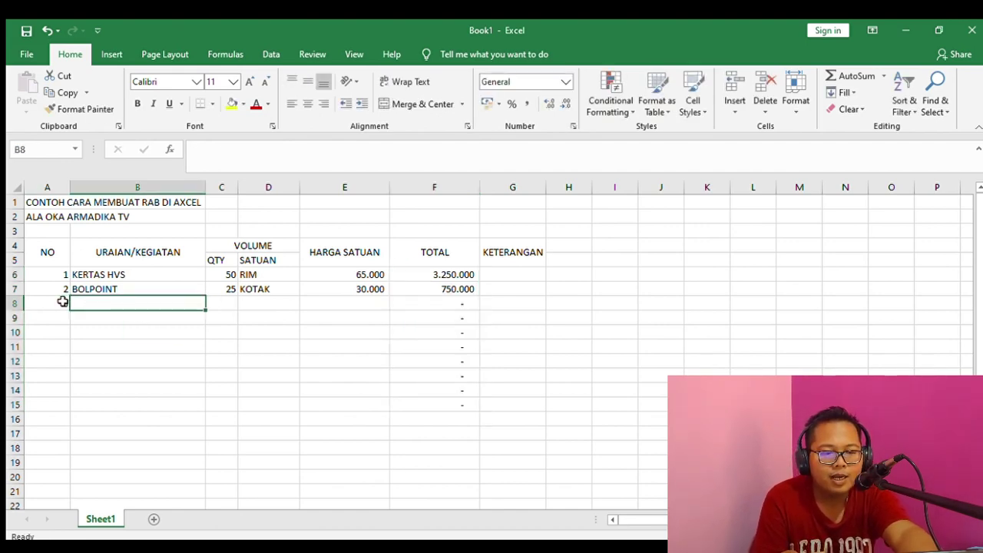
{"action": "type", "text": "PENSIL"}
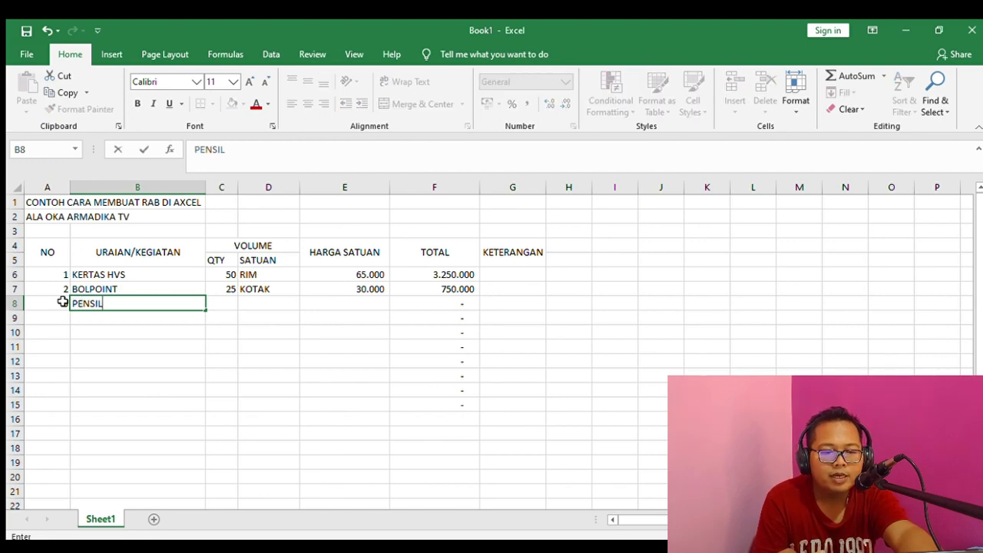
{"action": "key", "text": "Tab"}
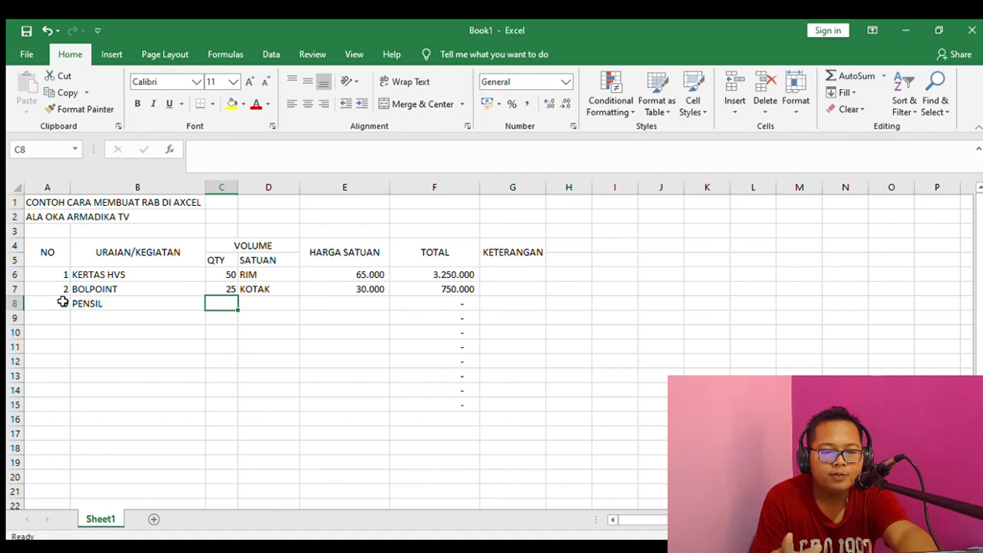
{"action": "type", "text": "10"}
{"action": "key", "text": "Tab"}
{"action": "type", "text": "KOTAK"}
{"action": "key", "text": "Tab"}
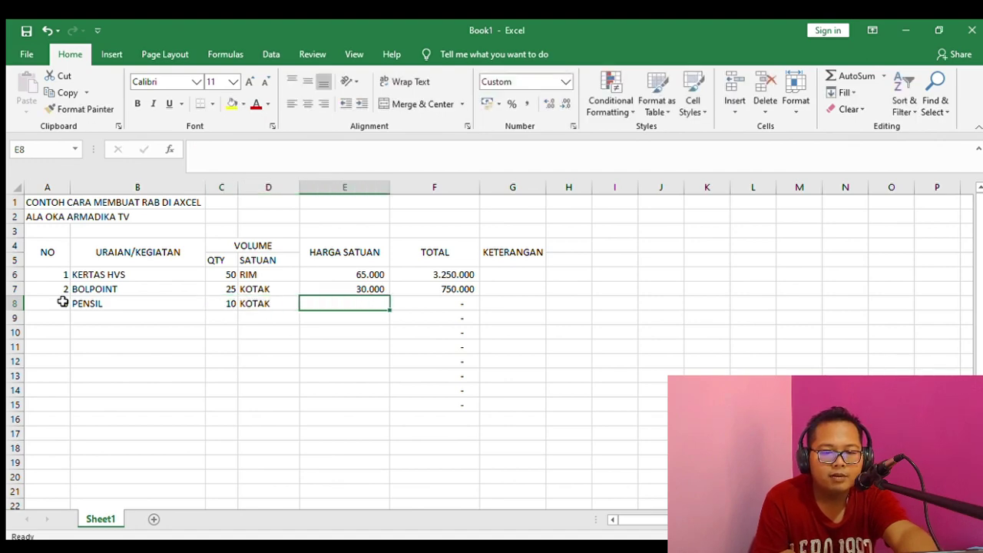
{"action": "type", "text": "20000"}
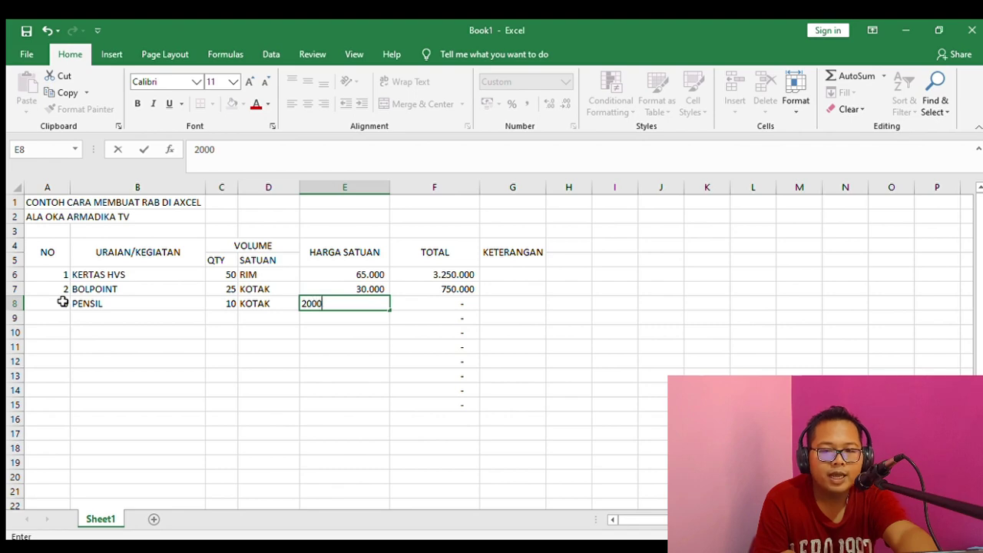
{"action": "key", "text": "Return"}
Fill in row 9 with item number 4, BUKU FOLIO, quantity 2, unit BUKU and unit price 50000.
{"action": "key", "text": "Left"}
{"action": "key", "text": "Left"}
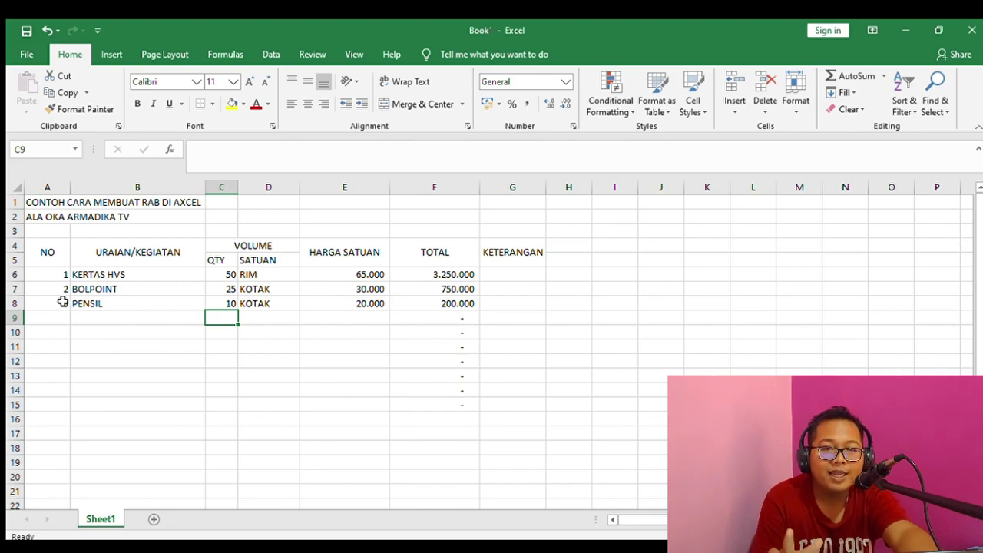
{"action": "double_click", "coordinate": [55, 317]}
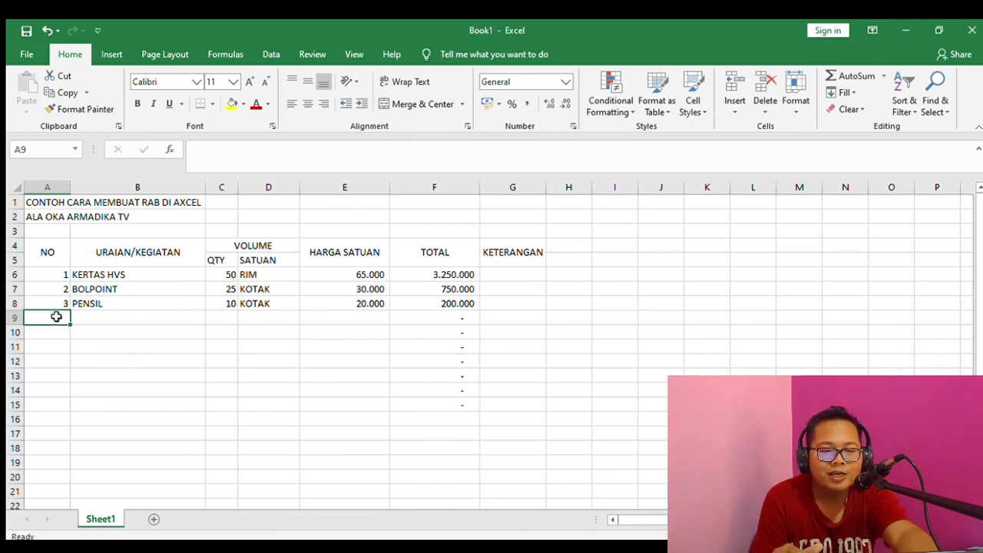
{"action": "type", "text": "4"}
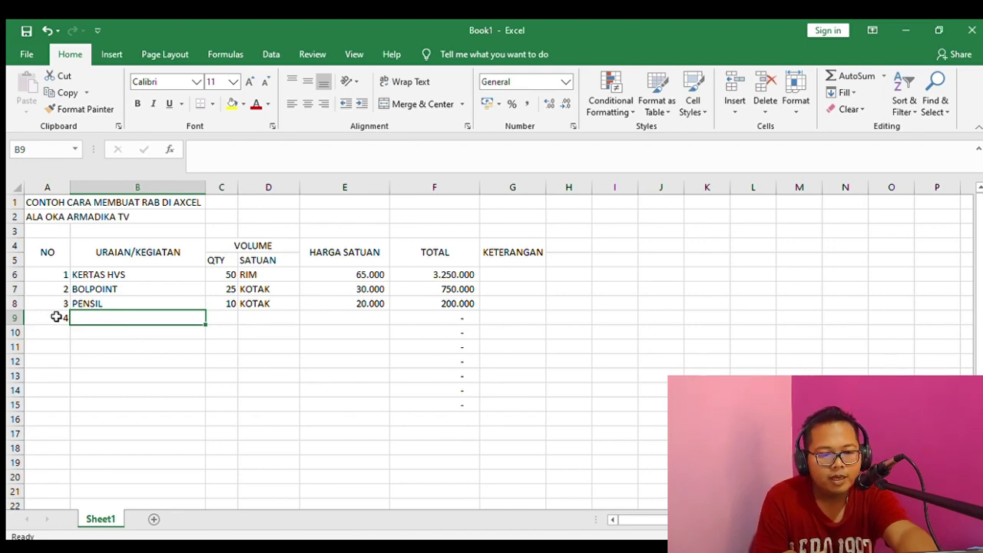
{"action": "type", "text": "BU"}
{"action": "type", "text": "KU"}
{"action": "type", "text": " F"}
{"action": "type", "text": "OLIU"}
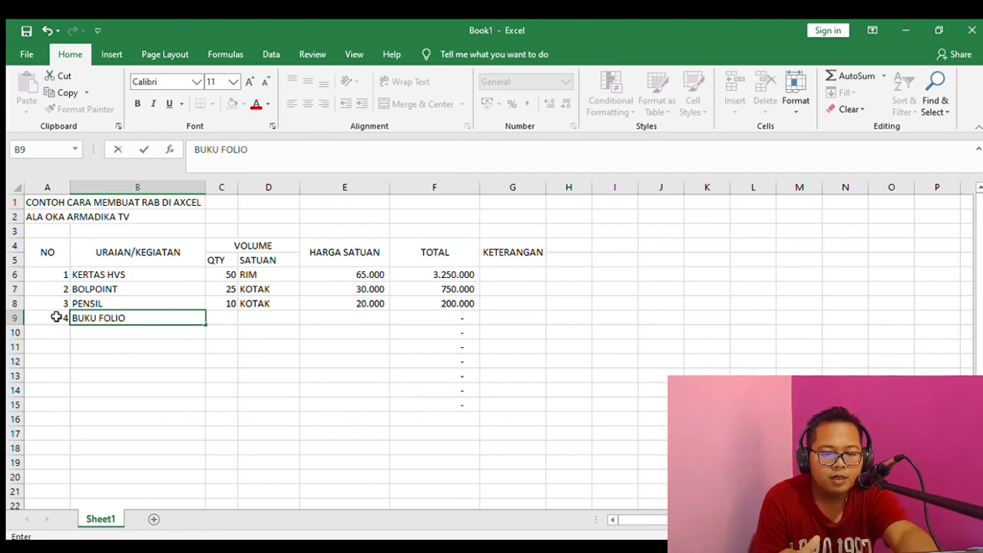
{"action": "key", "text": "Tab"}
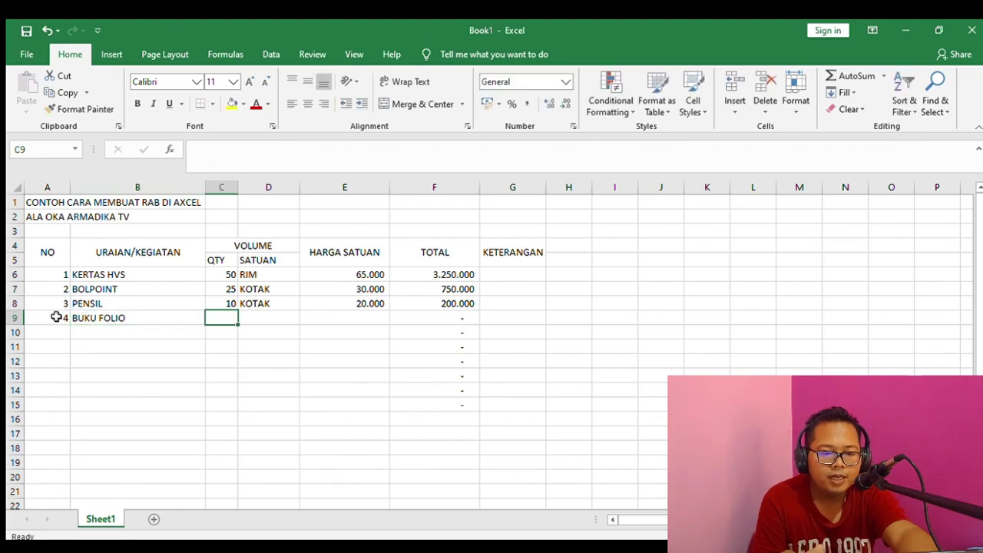
{"action": "type", "text": "2"}
{"action": "key", "text": "Tab"}
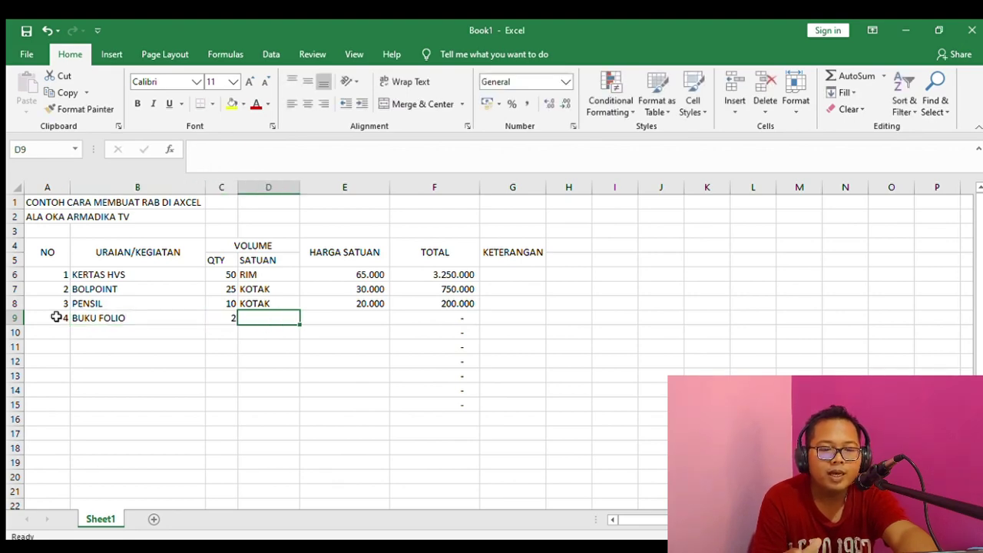
{"action": "type", "text": "BUKU"}
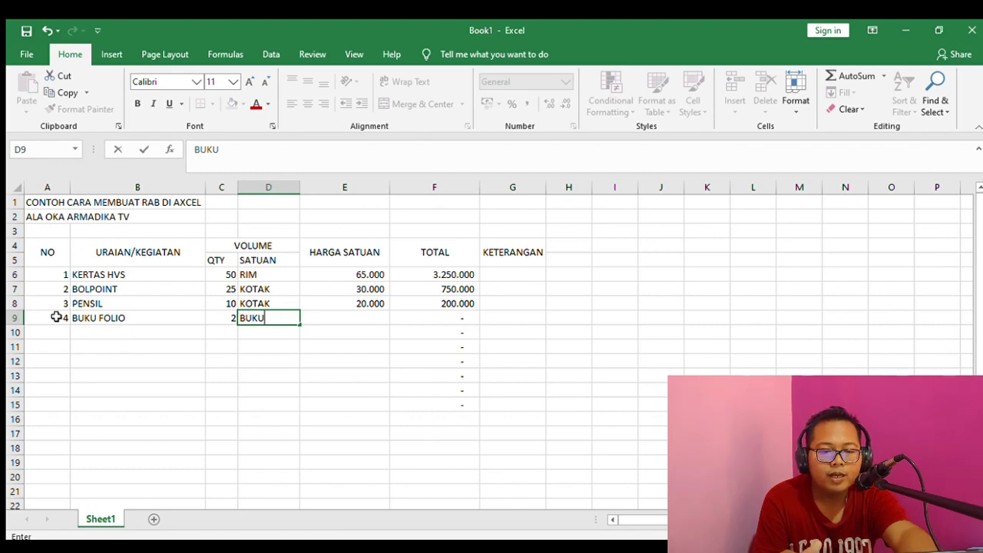
{"action": "key", "text": "Tab"}
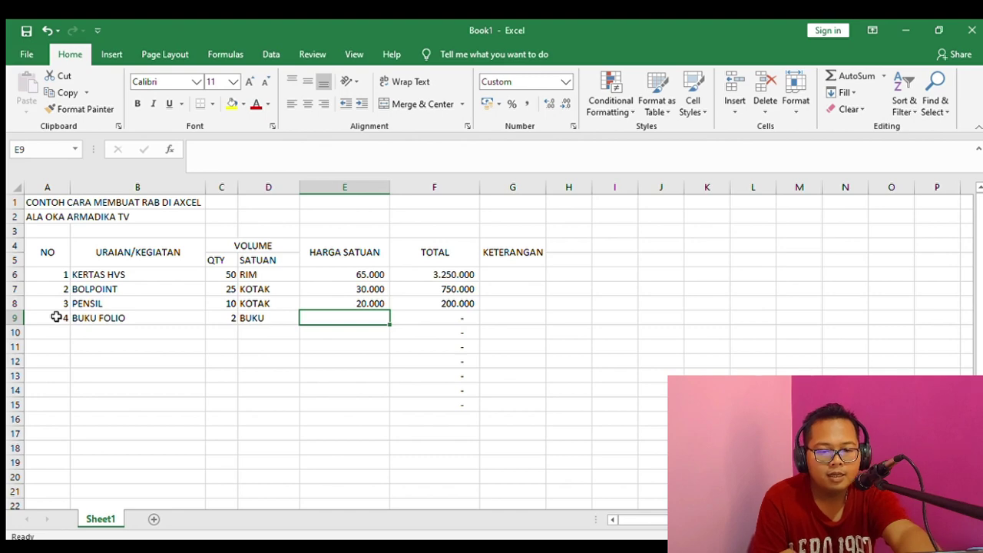
{"action": "type", "text": "50000"}
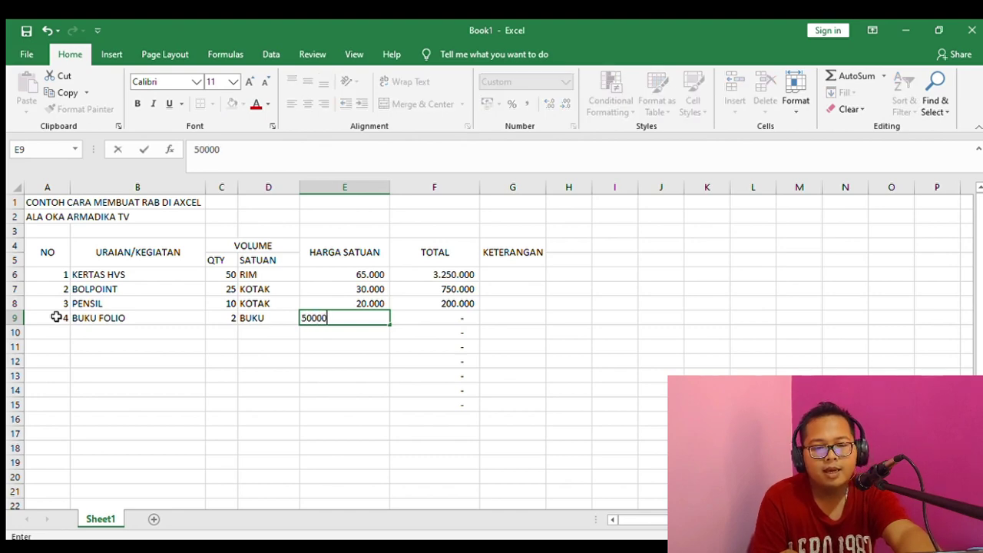
{"action": "key", "text": "Tab"}
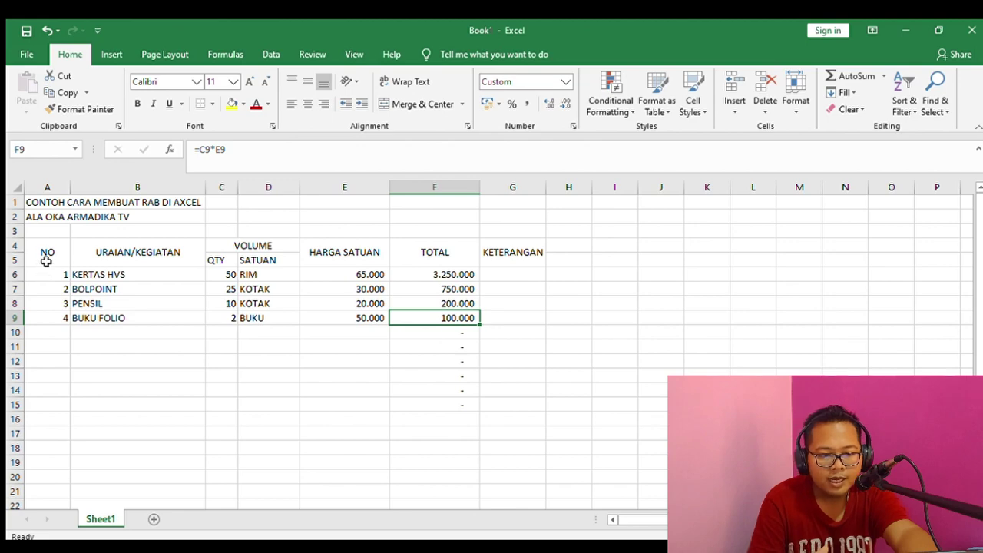
Apply borders to all cells of the table range A4 through G17.
{"action": "left_click_drag", "start_coordinate": [45, 248], "coordinate": [542, 435]}
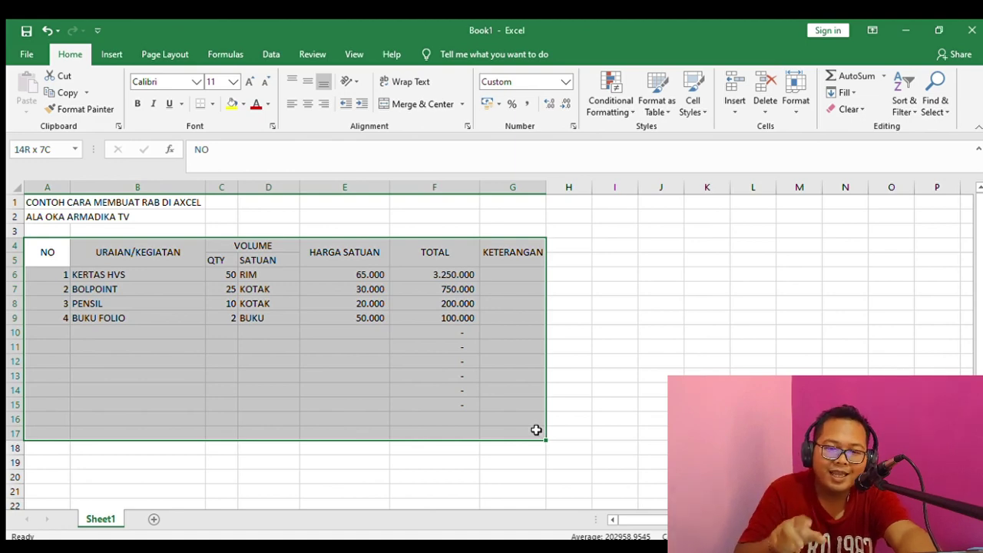
{"action": "left_click_drag", "start_coordinate": [535, 430], "coordinate": [536, 430]}
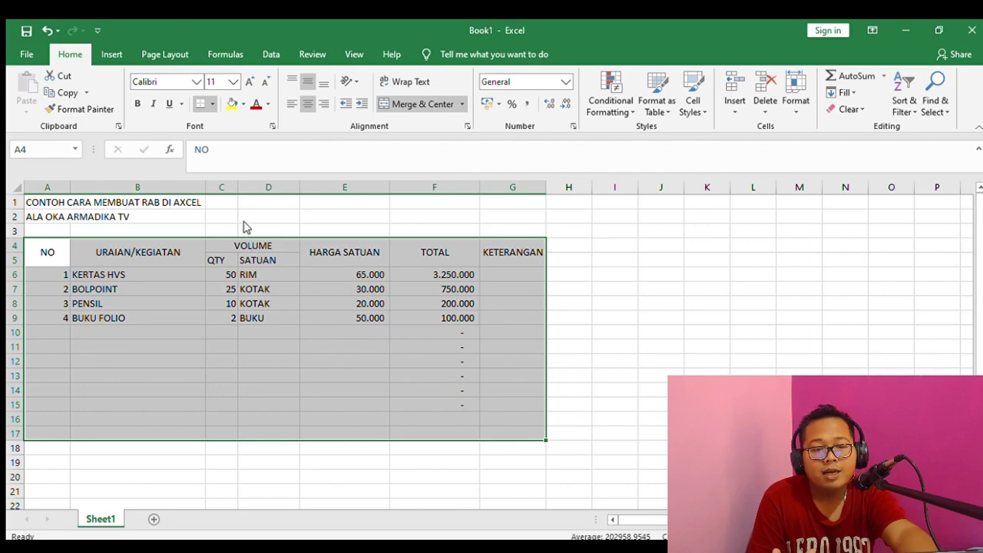
{"action": "left_click", "coordinate": [296, 341]}
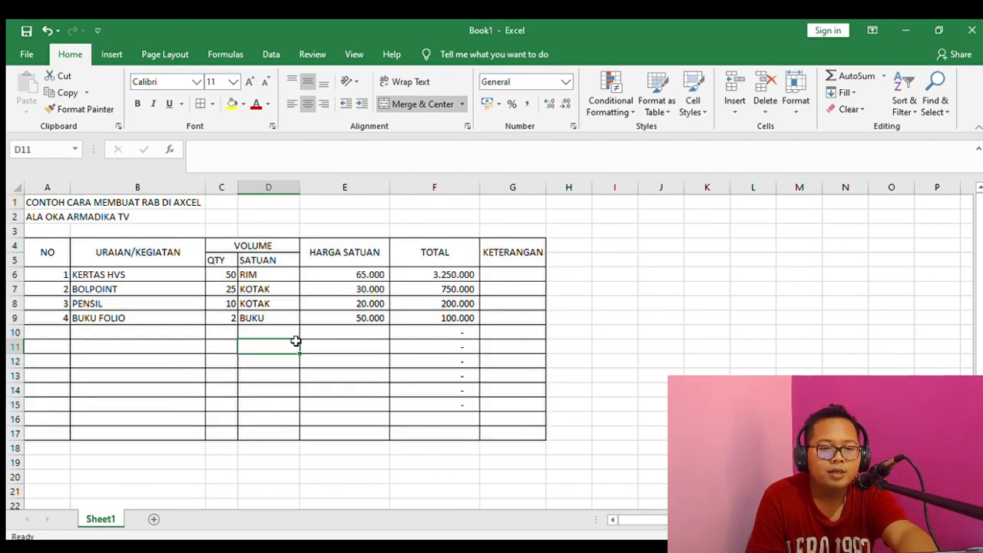
Add a thick outside border around the whole table, A4 through G17.
{"action": "left_click", "coordinate": [49, 256]}
{"action": "left_click_drag", "start_coordinate": [50, 256], "coordinate": [530, 269]}
{"action": "left_click", "coordinate": [201, 104]}
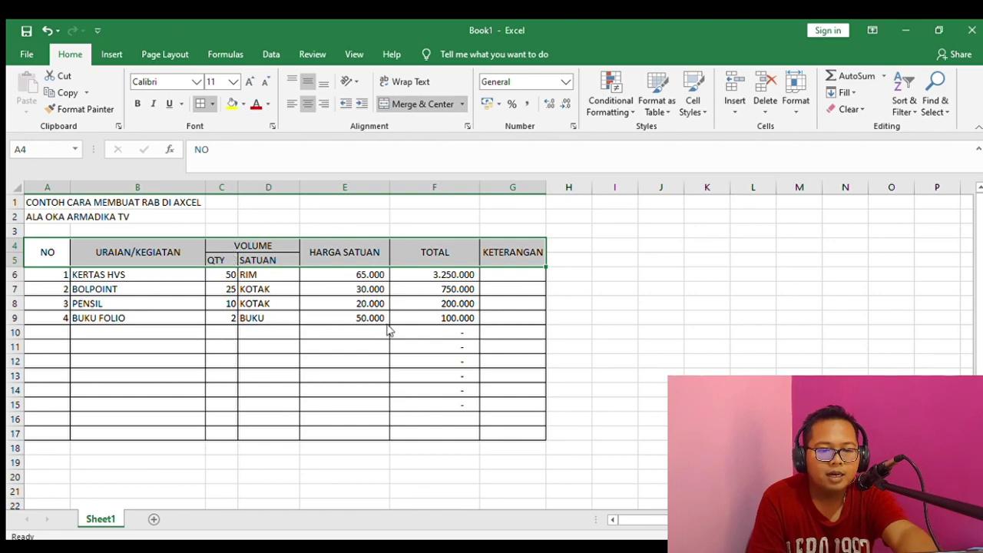
{"action": "left_click_drag", "start_coordinate": [46, 250], "coordinate": [511, 434]}
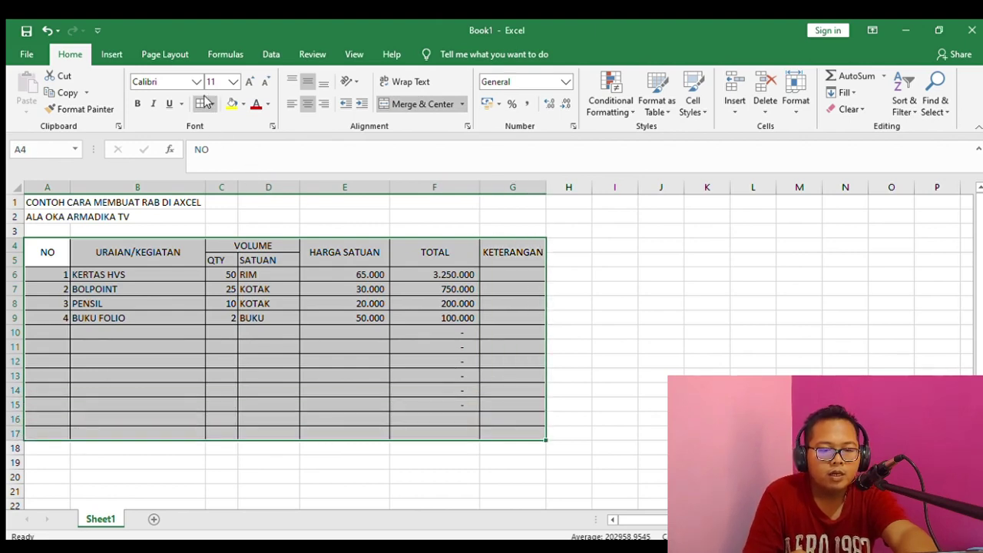
{"action": "left_click", "coordinate": [245, 334]}
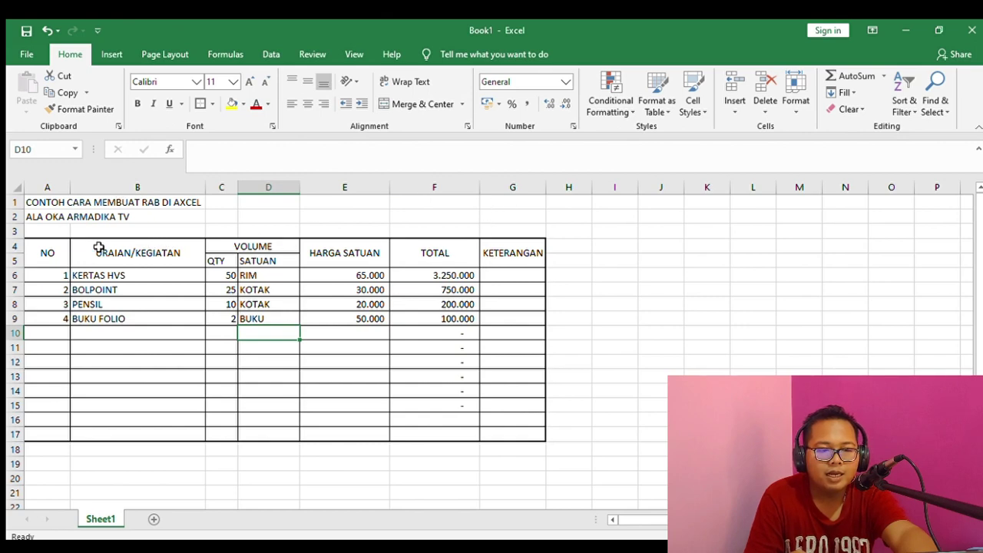
Apply thick borders to the table's header cells, A4 through G5.
{"action": "left_click_drag", "start_coordinate": [49, 252], "coordinate": [502, 254]}
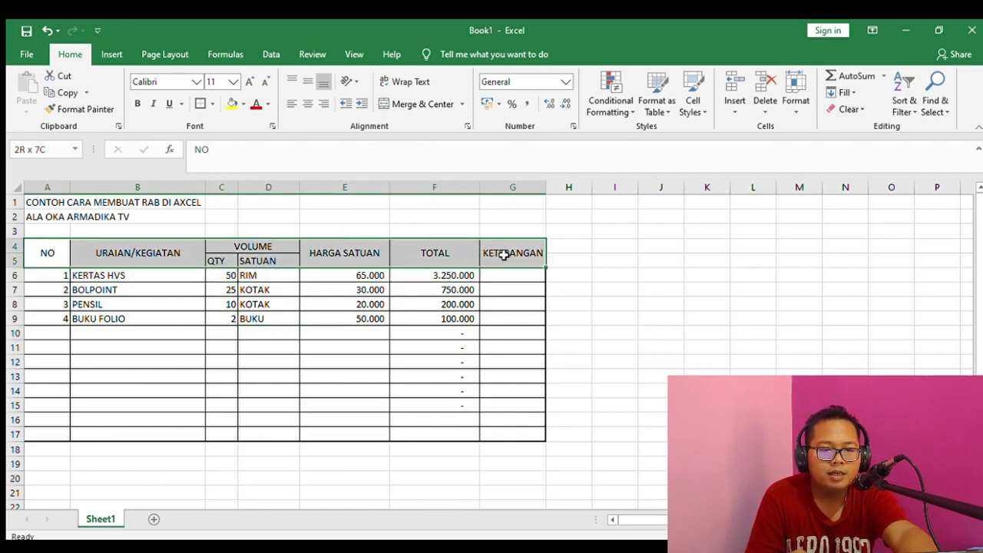
{"action": "left_click", "coordinate": [209, 105]}
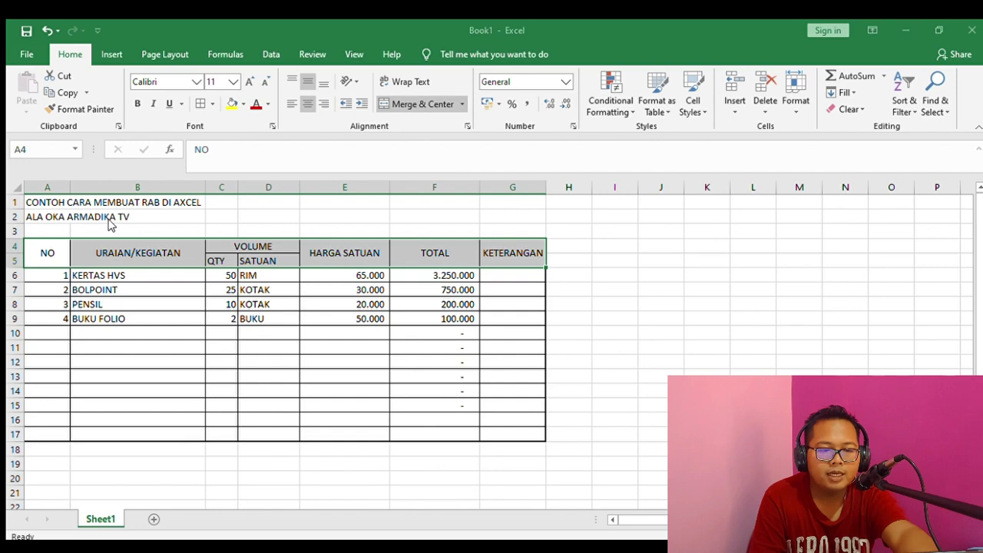
{"action": "left_click", "coordinate": [305, 368]}
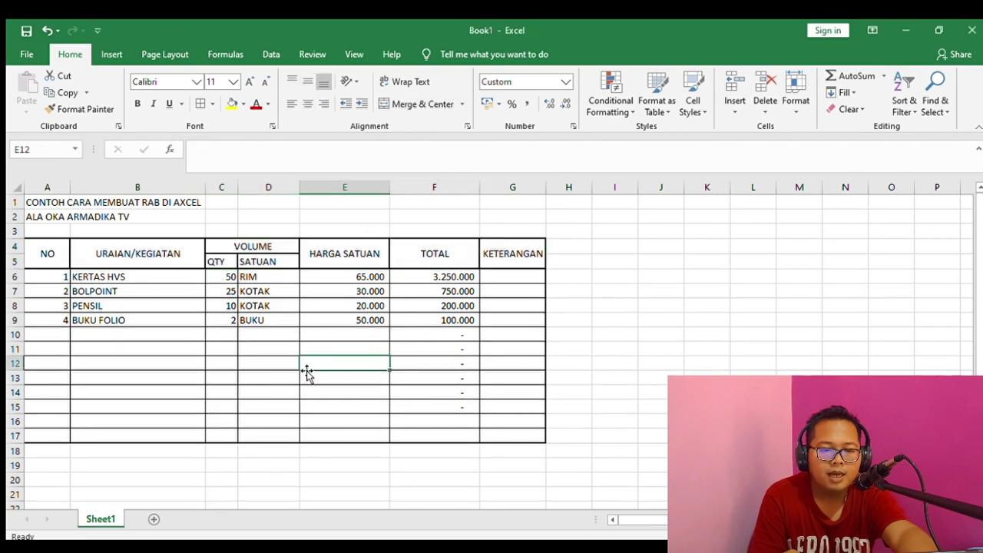
Center the QTY and SATUAN subheadings horizontally in their cells.
{"action": "left_click_drag", "start_coordinate": [212, 260], "coordinate": [257, 262]}
{"action": "left_click", "coordinate": [307, 103]}
{"action": "left_click", "coordinate": [266, 325]}
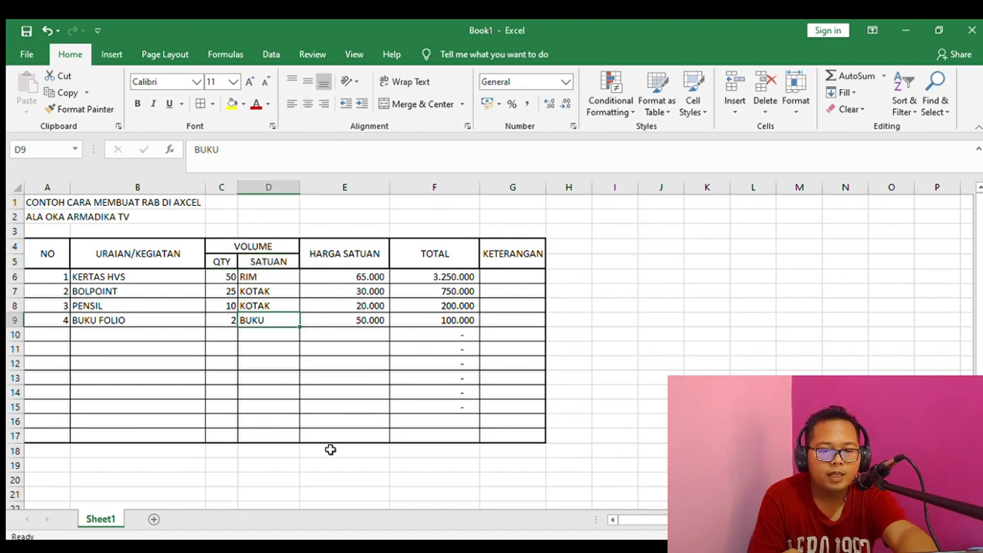
Enter the place and date line KOTA, 27 JUNI 2020 in E20 below the table and move it to F20.
{"action": "left_click", "coordinate": [370, 474]}
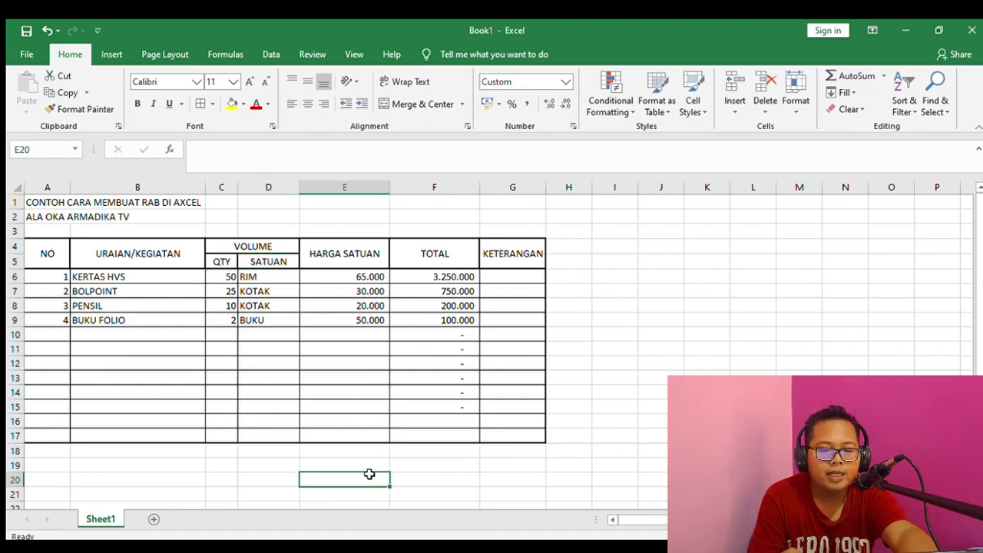
{"action": "type", "text": "KOTA"}
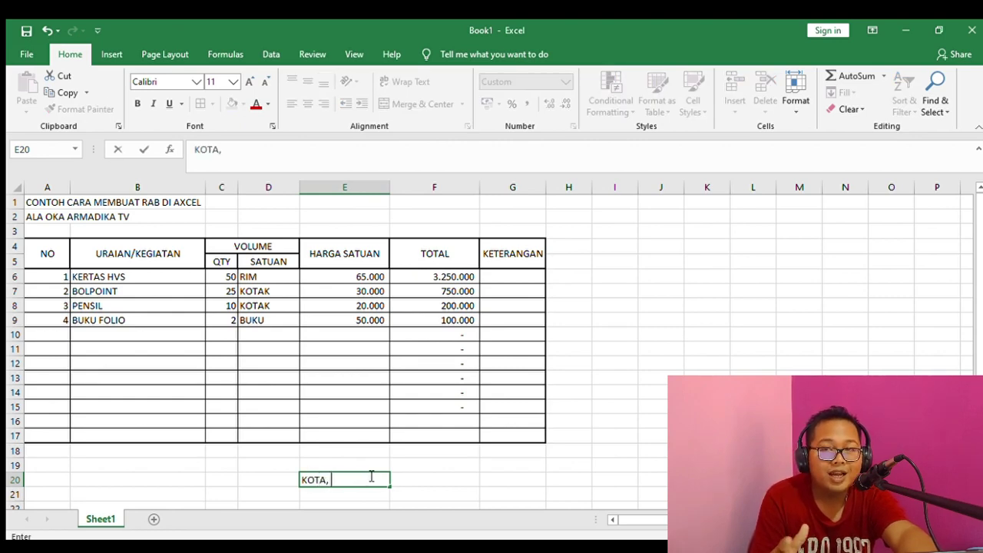
{"action": "type", "text": ", 27"}
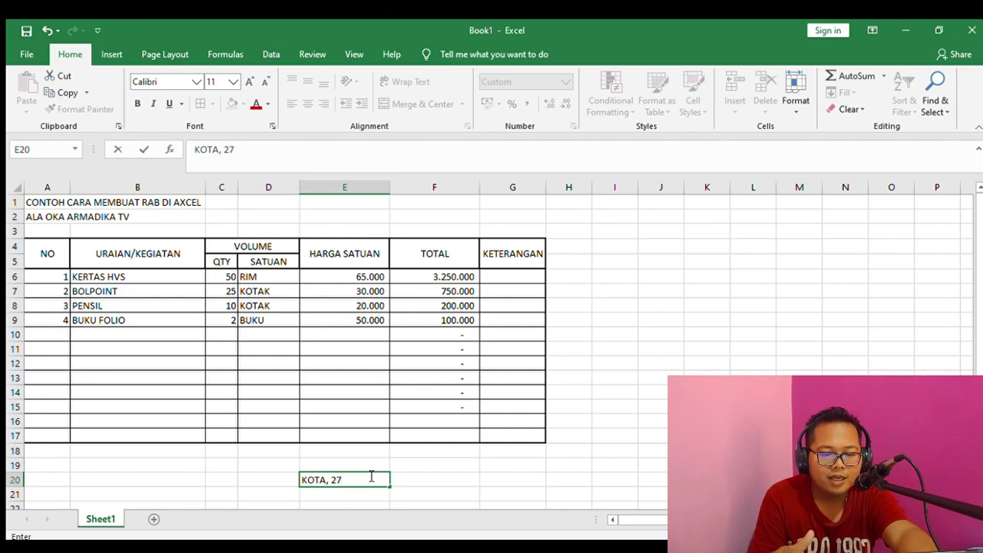
{"action": "type", "text": " JUNI"}
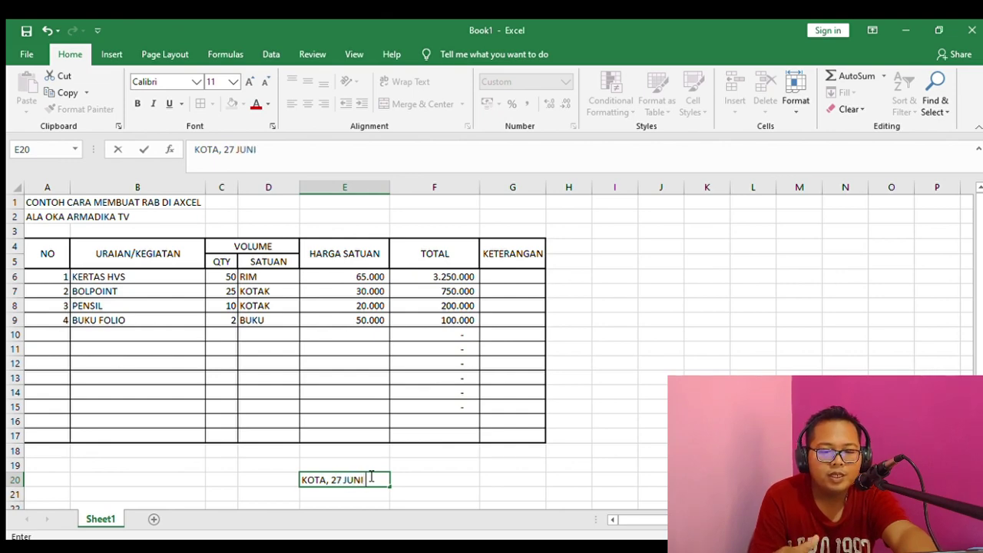
{"action": "type", "text": " 2020"}
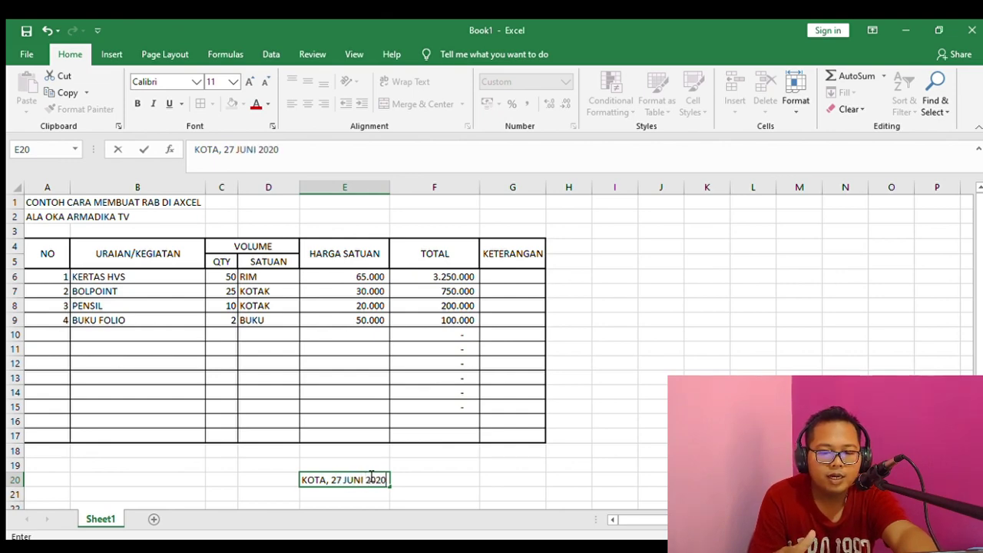
{"action": "left_click", "coordinate": [515, 498]}
{"action": "left_click", "coordinate": [380, 479]}
{"action": "left_click_drag", "start_coordinate": [393, 484], "coordinate": [410, 480]}
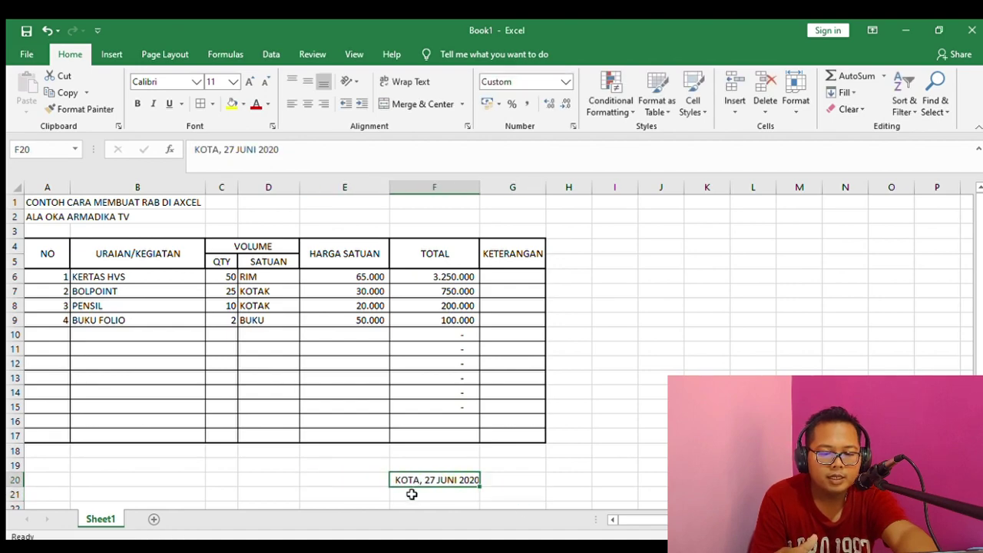
Enter PEMBUAT RAB in F21 and the preparer's full name in F25 to form the signature block.
{"action": "left_click", "coordinate": [411, 495]}
{"action": "type", "text": "PEMBUAT RA"}
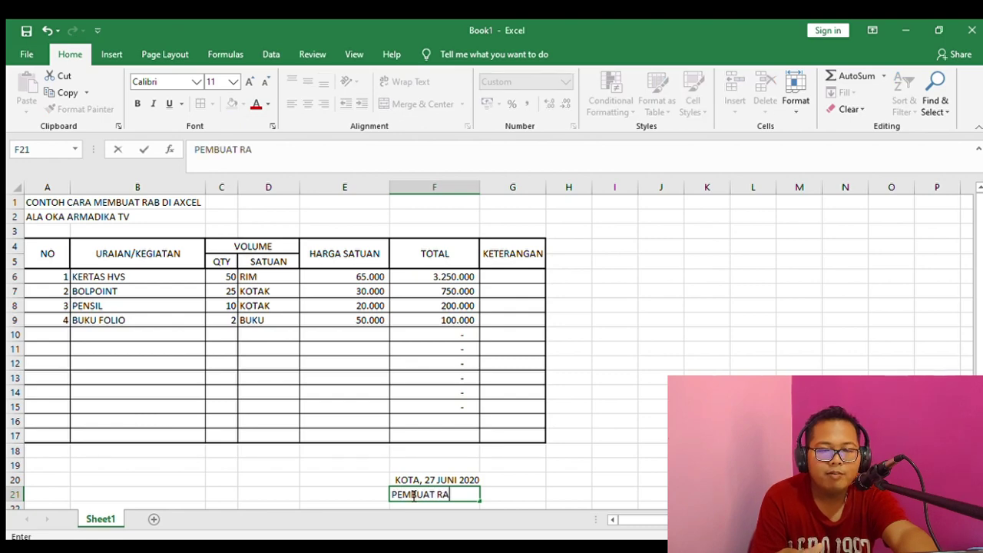
{"action": "key", "text": "Return"}
{"action": "key", "text": "Return"}
{"action": "key", "text": "Return"}
{"action": "key", "text": "Return"}
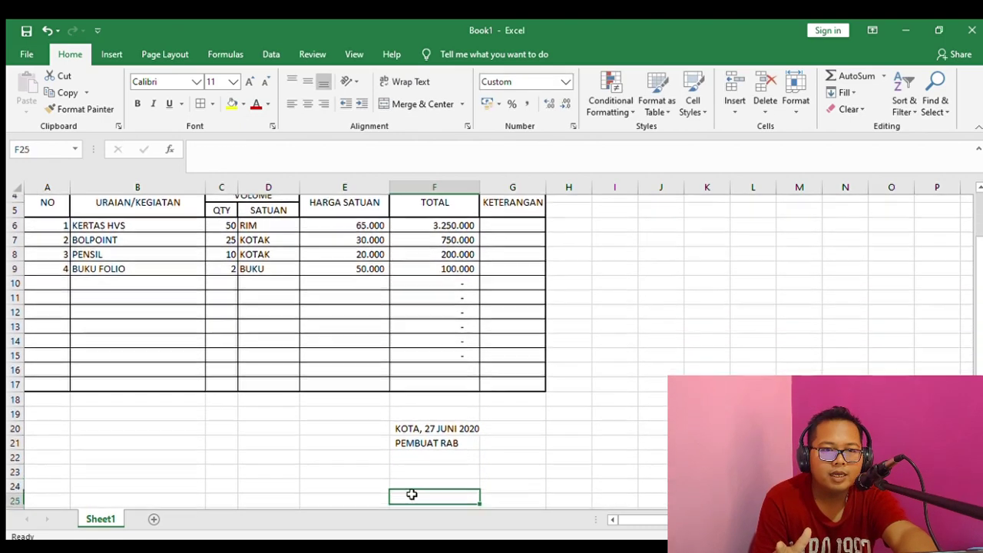
{"action": "type", "text": "OKA"}
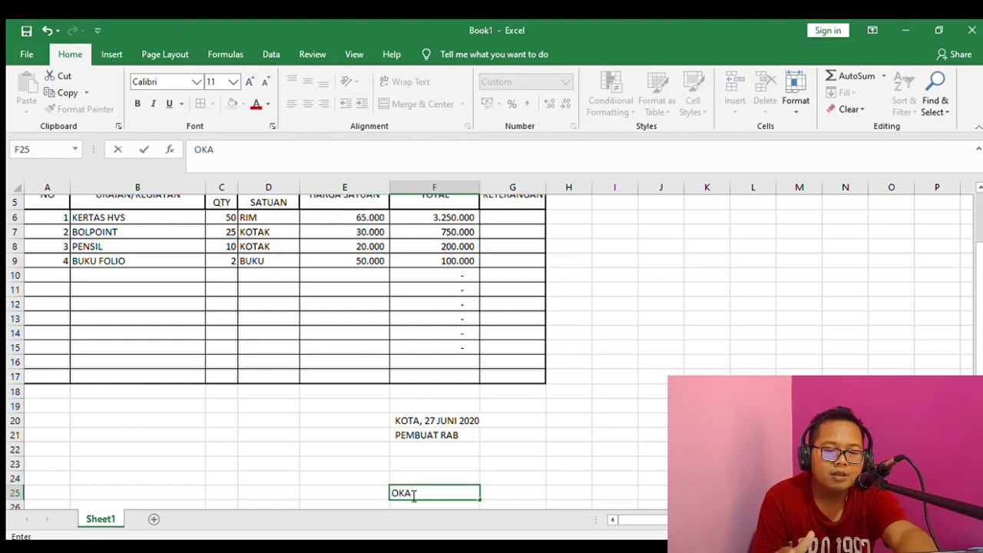
{"action": "type", "text": " AR"}
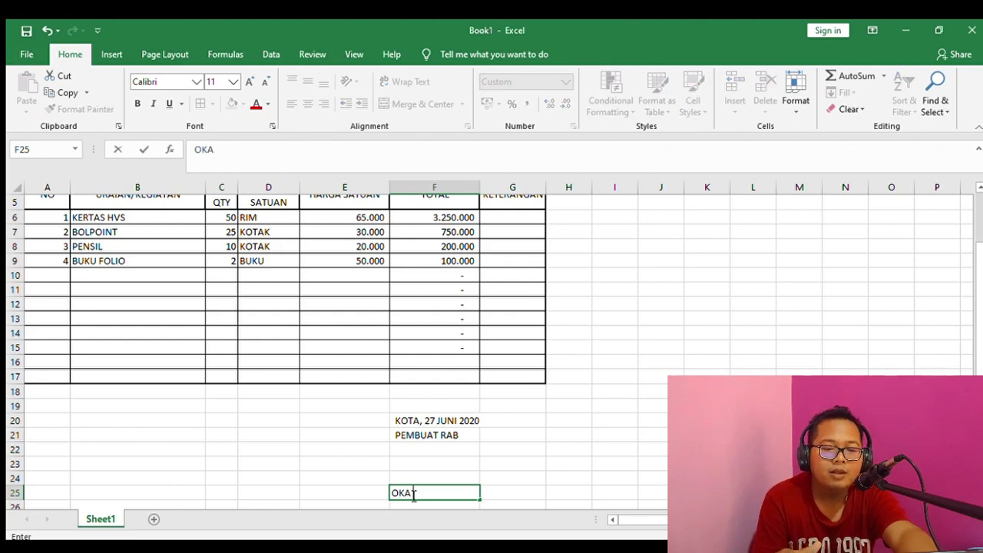
{"action": "type", "text": "MADIKA"}
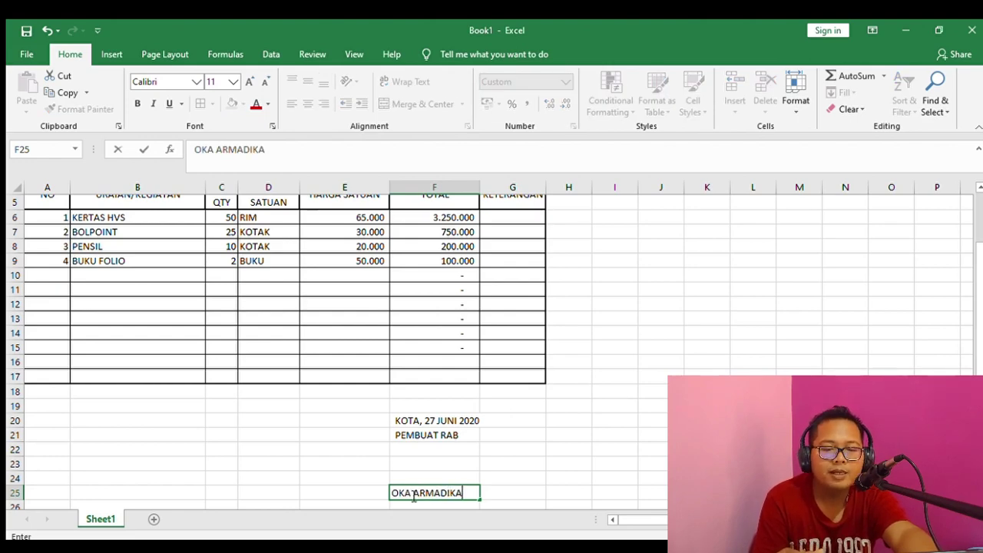
{"action": "left_click", "coordinate": [431, 467]}
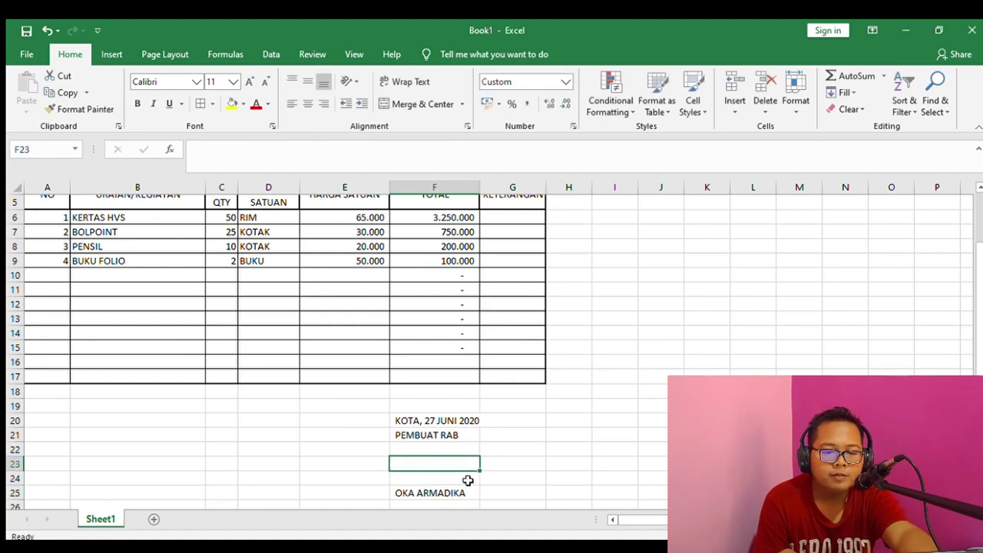
Merge and center each of the two title lines in rows 1 and 2 across columns A to G.
{"action": "left_click", "coordinate": [391, 336]}
{"action": "key", "text": "Up"}
{"action": "key", "text": "Up"}
{"action": "key", "text": "Up"}
{"action": "key", "text": "Up"}
{"action": "key", "text": "Up"}
{"action": "key", "text": "Up"}
{"action": "key", "text": "Up"}
{"action": "key", "text": "Up"}
{"action": "key", "text": "Up"}
{"action": "key", "text": "Up"}
{"action": "key", "text": "Up"}
{"action": "key", "text": "Up"}
{"action": "key", "text": "Up"}
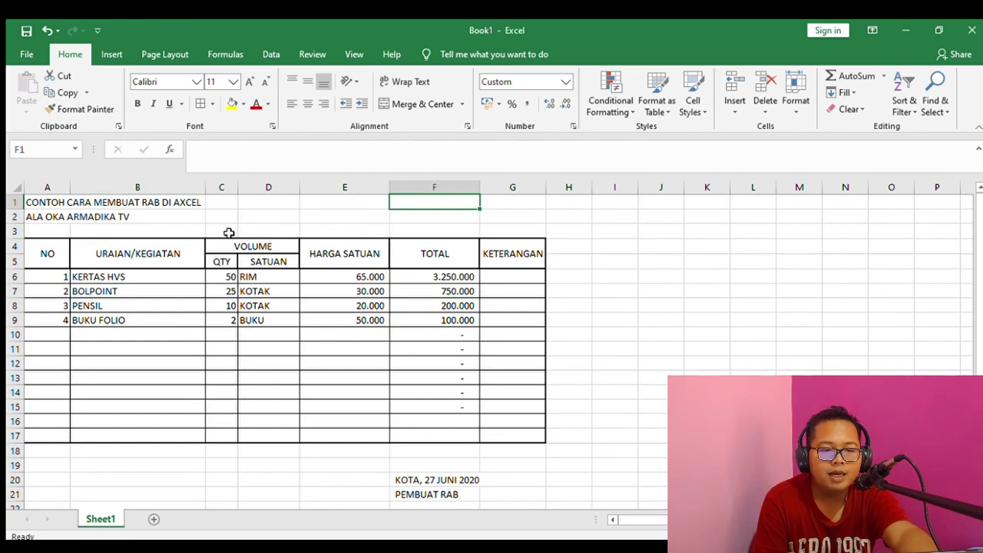
{"action": "left_click", "coordinate": [44, 202]}
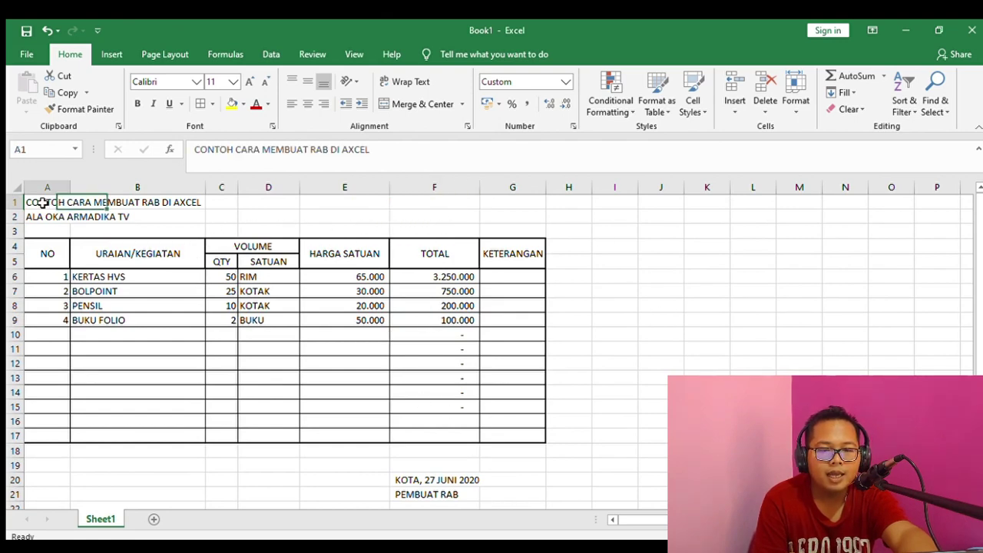
{"action": "left_click_drag", "start_coordinate": [38, 202], "coordinate": [519, 204]}
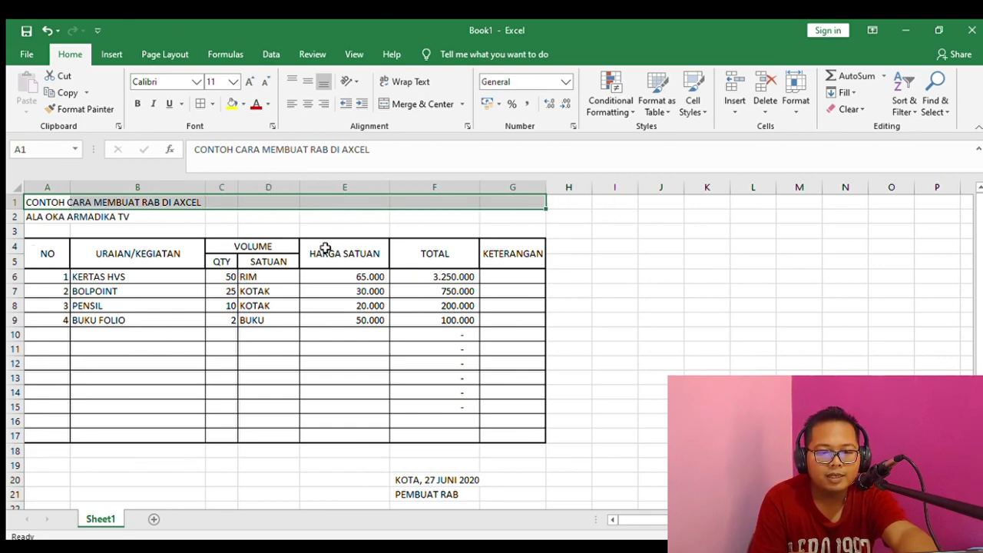
{"action": "left_click", "coordinate": [393, 103]}
{"action": "left_click", "coordinate": [305, 82]}
{"action": "left_click_drag", "start_coordinate": [29, 218], "coordinate": [522, 211]}
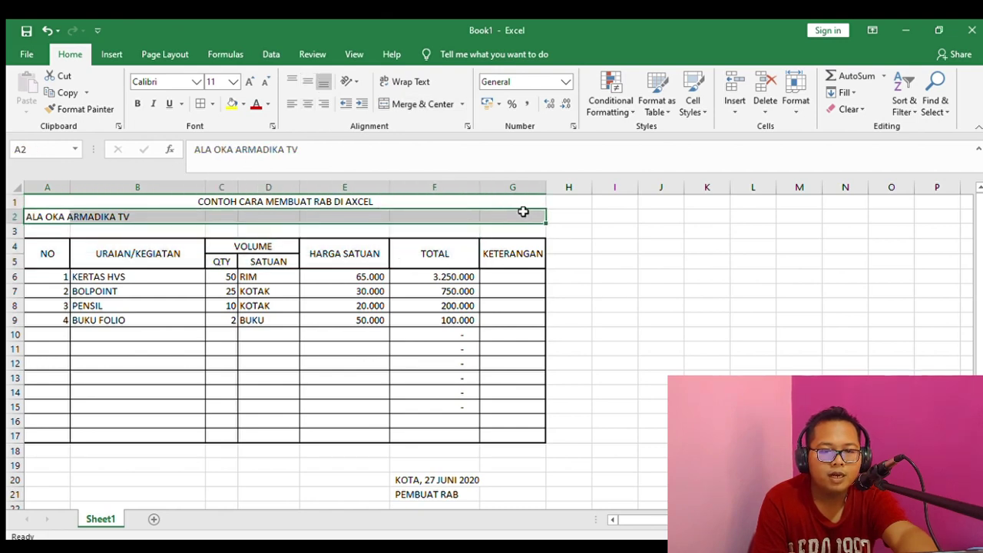
{"action": "left_click", "coordinate": [428, 103]}
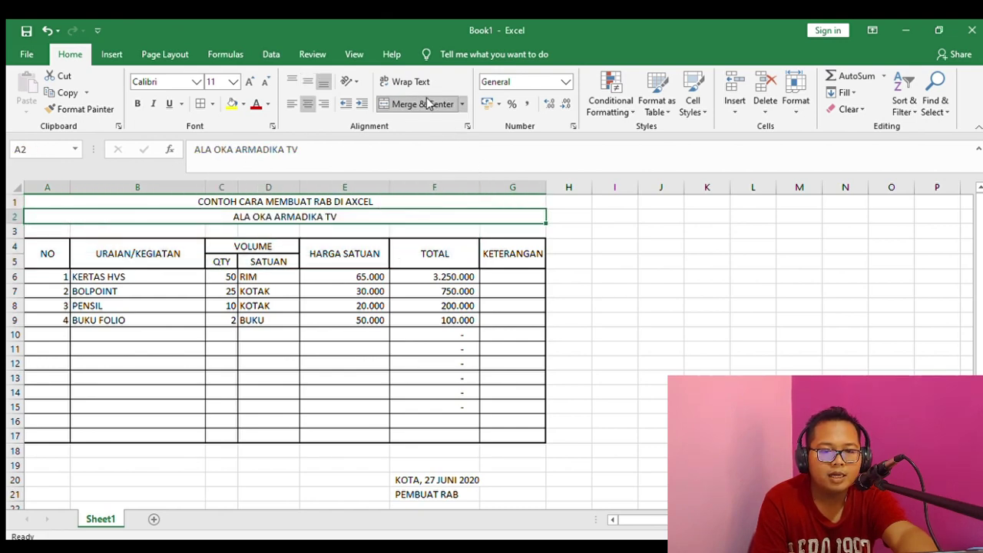
{"action": "left_click", "coordinate": [406, 264]}
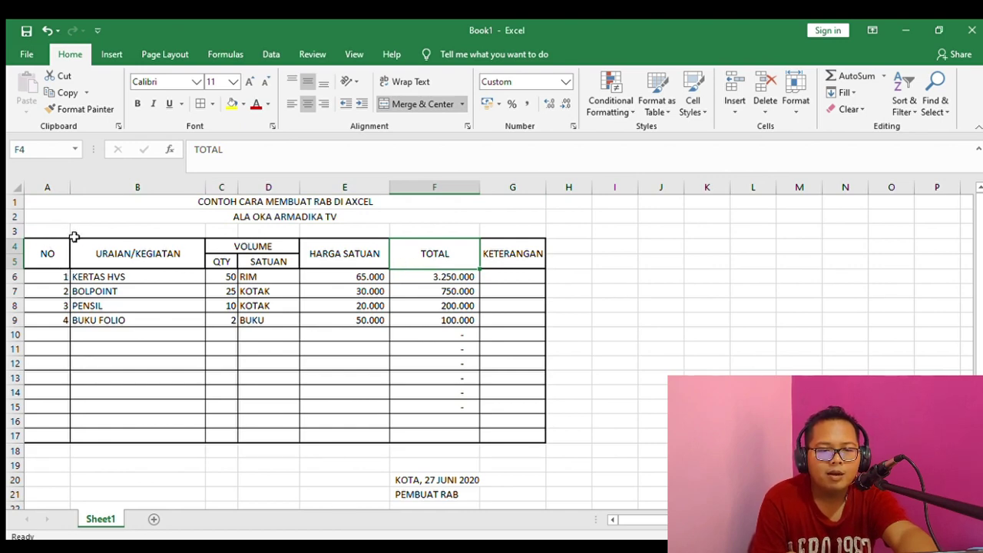
Insert three blank rows at row 4, between the title lines and the table header.
{"action": "left_click", "coordinate": [15, 246]}
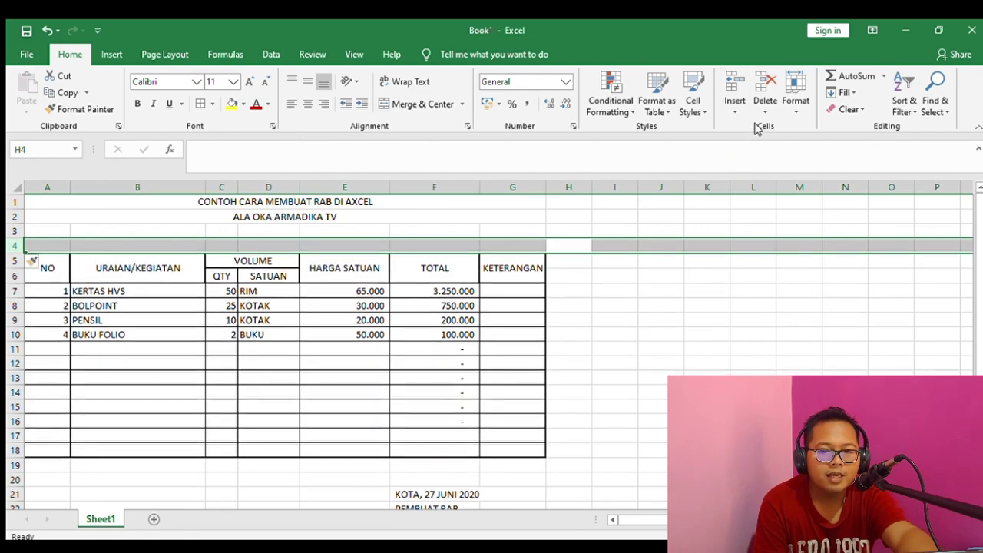
{"action": "left_click", "coordinate": [663, 291]}
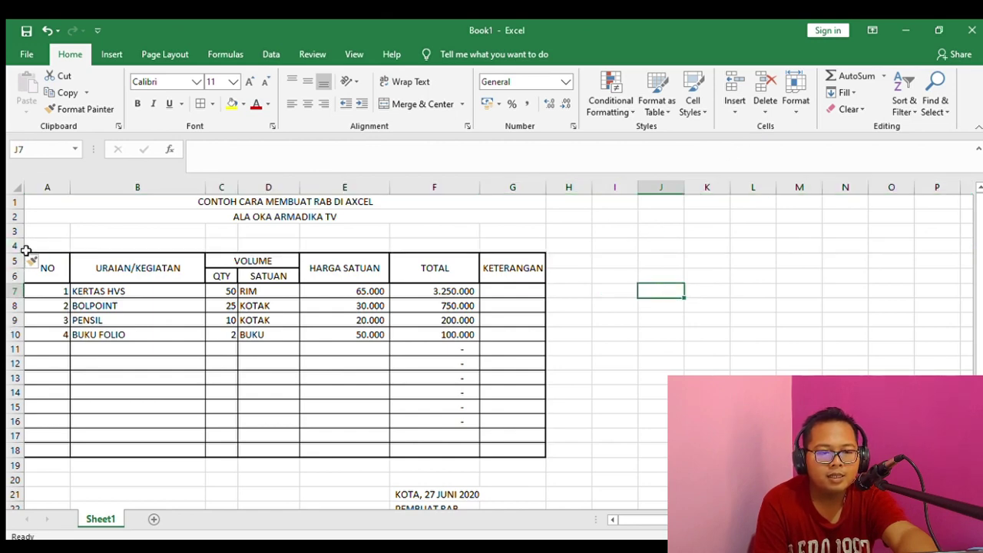
{"action": "left_click", "coordinate": [12, 246]}
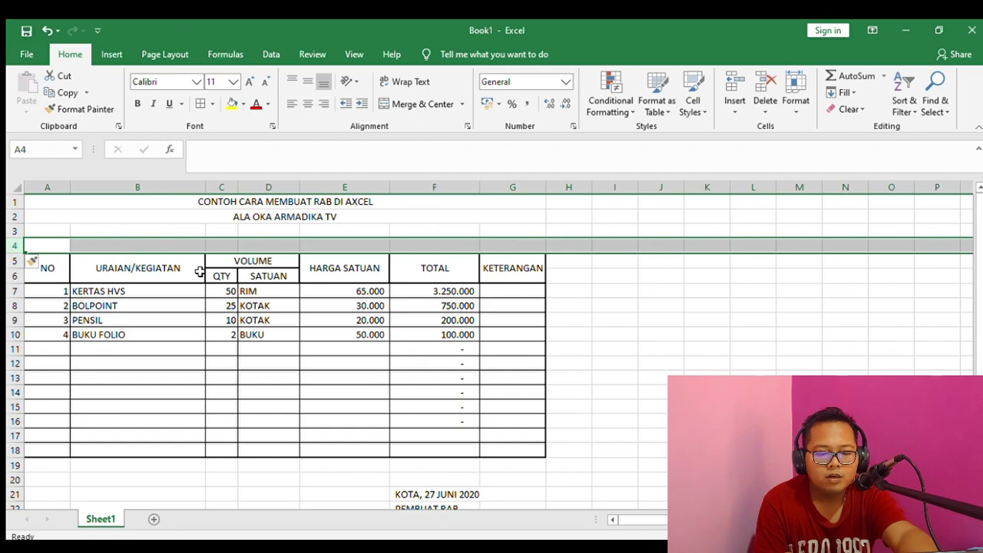
{"action": "key", "text": "ctrl+plus"}
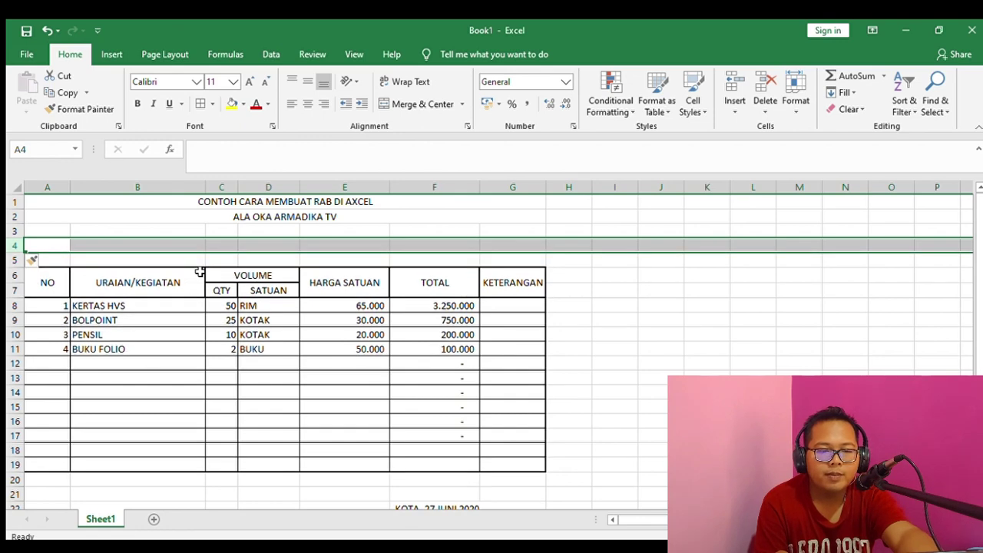
{"action": "key", "text": "ctrl+plus"}
Enter the label KEGIATAN in A4 and JENIS KEGIATAN in A5 above the table.
{"action": "left_click", "coordinate": [50, 245]}
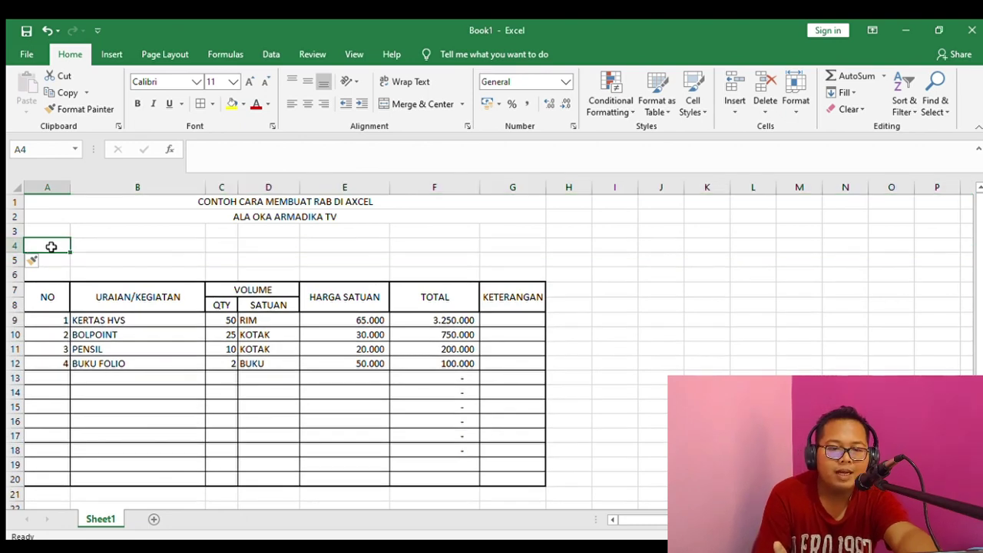
{"action": "type", "text": "K"}
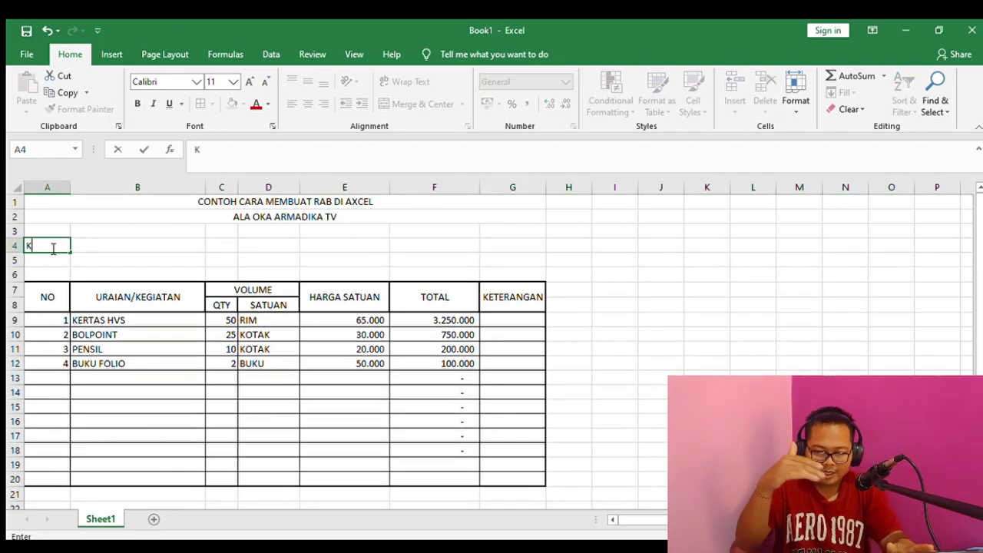
{"action": "type", "text": "EGIATAN"}
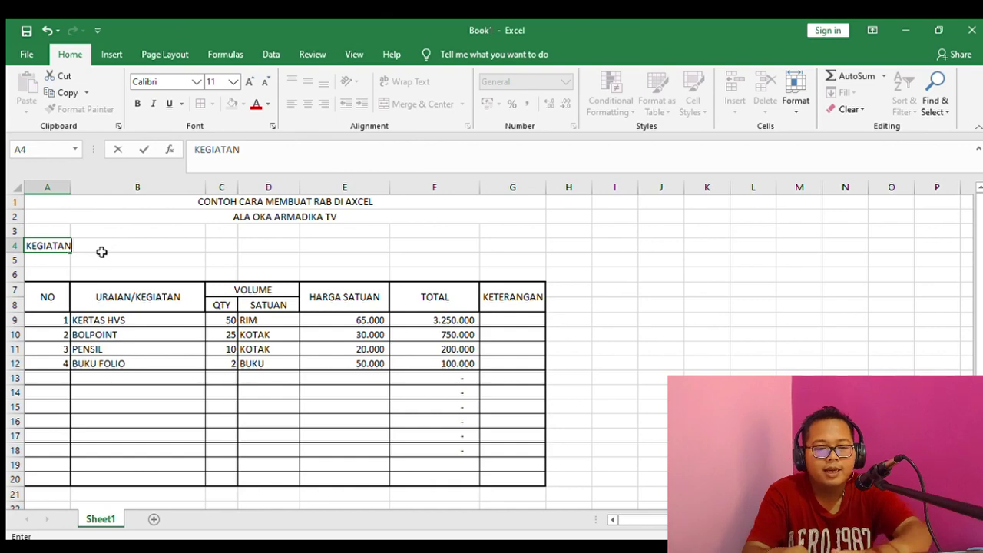
{"action": "left_click", "coordinate": [47, 261]}
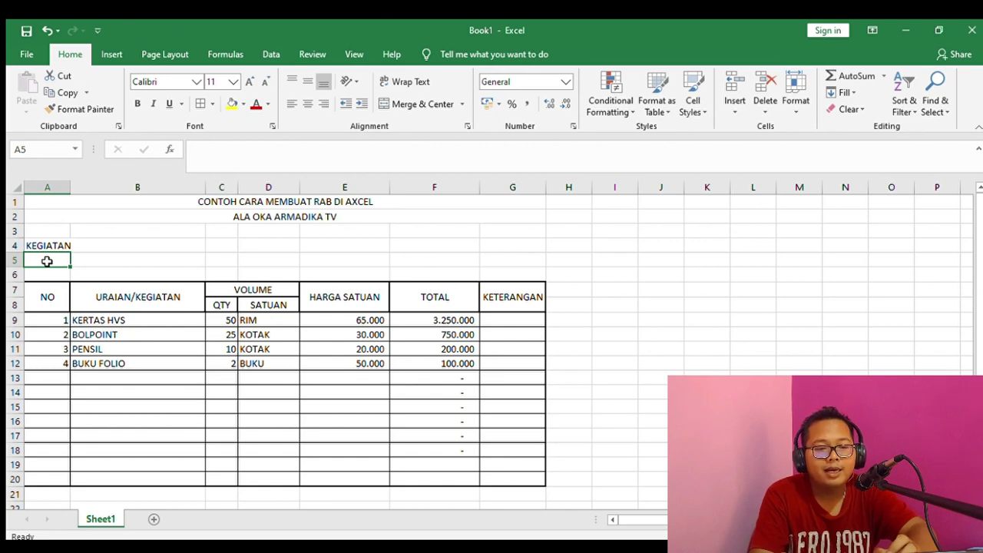
{"action": "type", "text": "JE"}
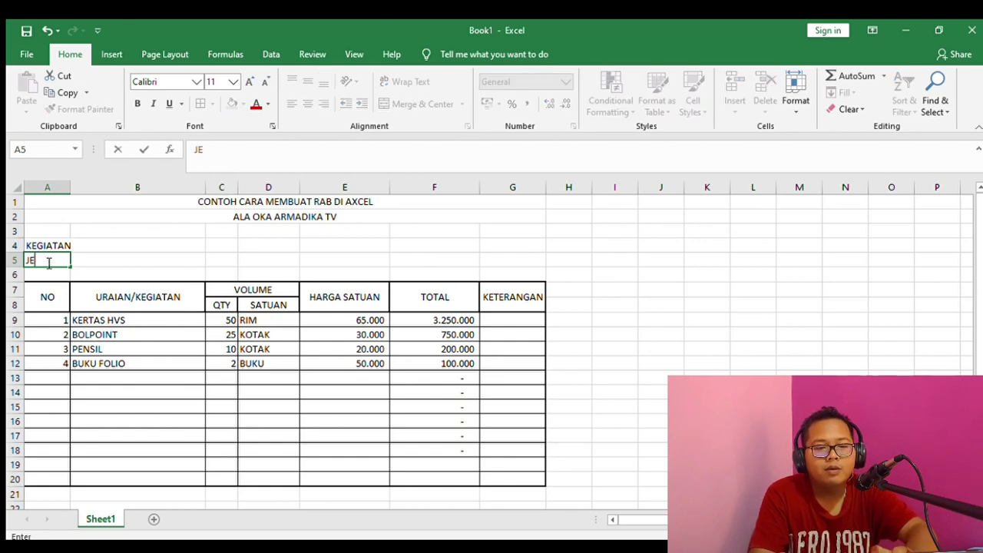
{"action": "type", "text": "NIS KEGIATAN"}
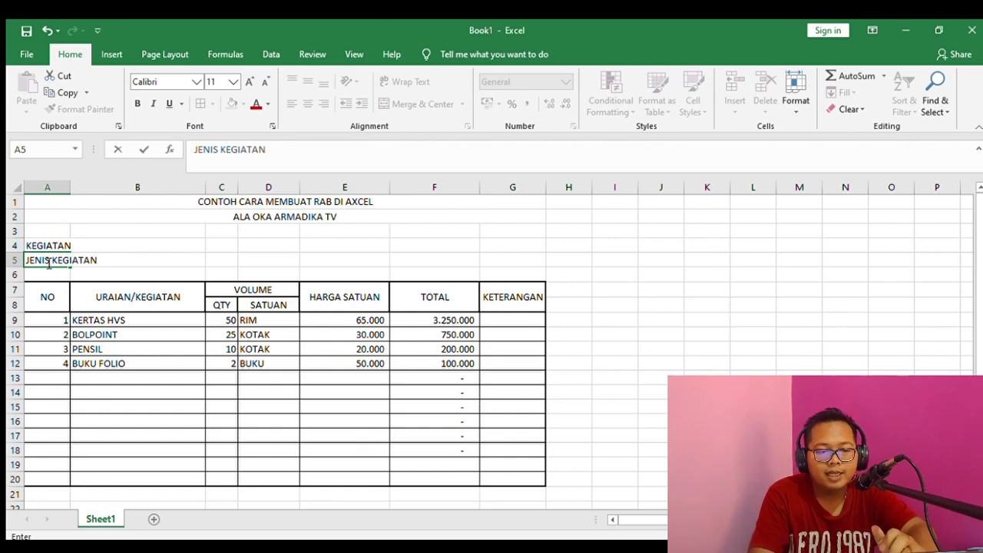
{"action": "key", "text": "Return"}
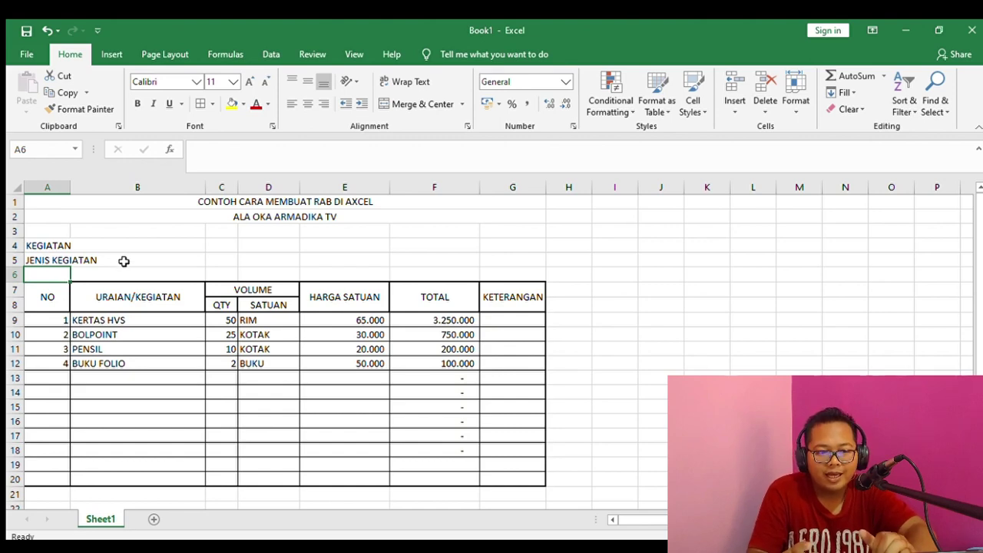
{"action": "left_click", "coordinate": [60, 245]}
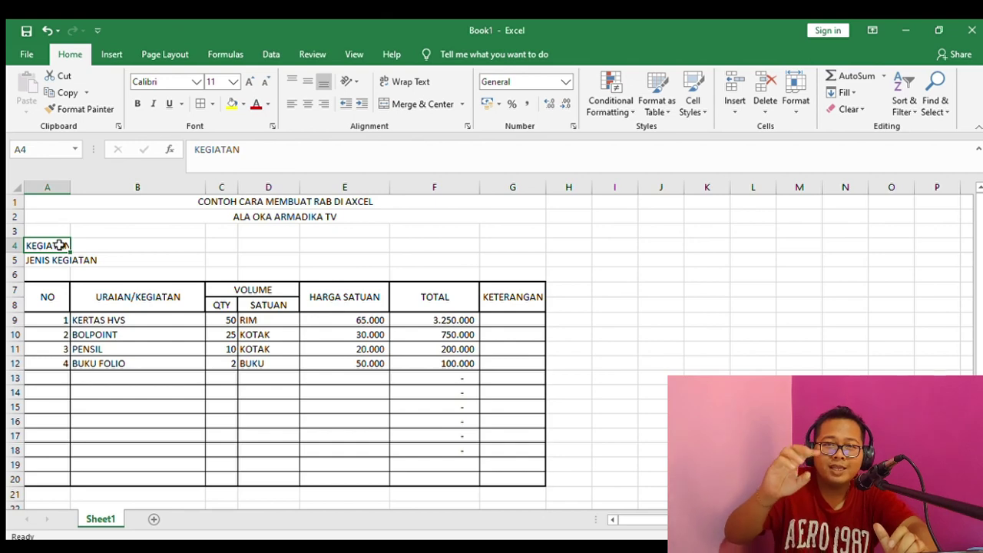
{"action": "left_click", "coordinate": [262, 149]}
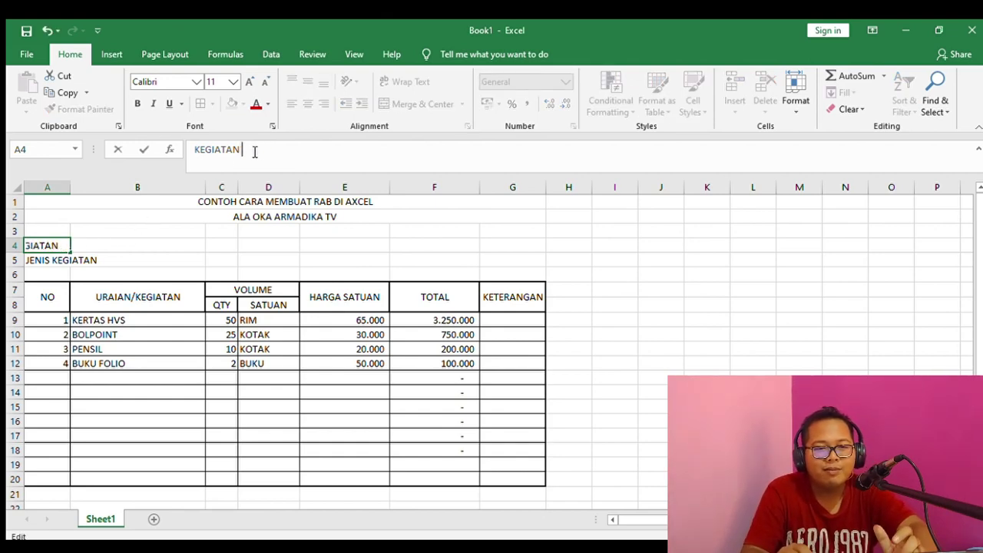
{"action": "key", "text": "BackSpace"}
{"action": "key", "text": "BackSpace"}
{"action": "key", "text": "BackSpace"}
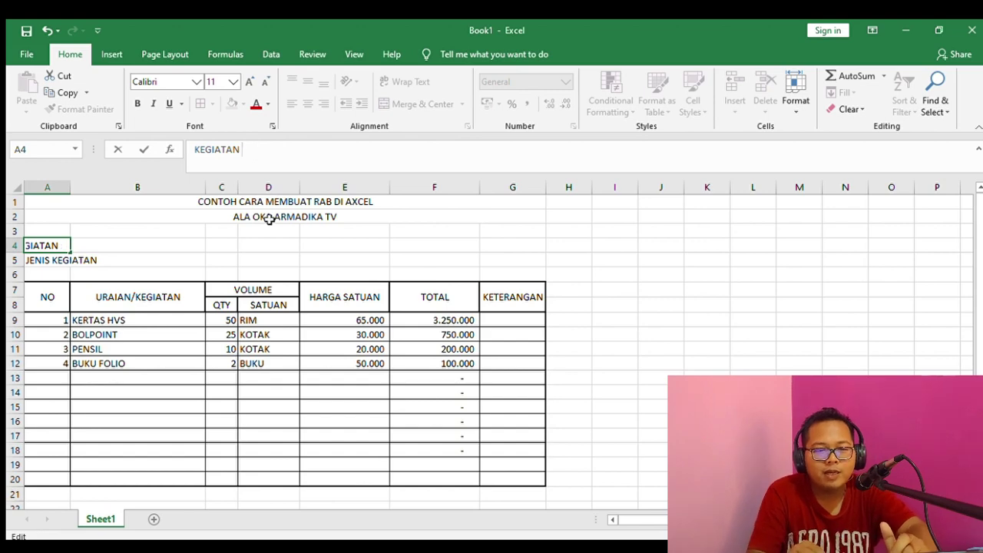
{"action": "left_click", "coordinate": [178, 374]}
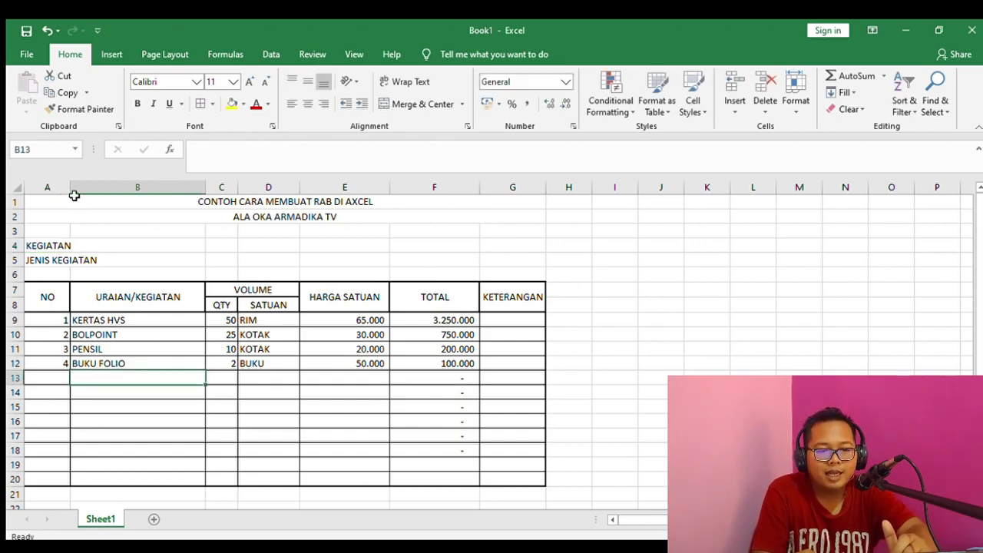
Narrow column A and insert a new column B before URAIAN/KEGIATAN, widened until the JENIS KEGIATAN label fits within columns A and B.
{"action": "left_click_drag", "start_coordinate": [70, 188], "coordinate": [48, 189]}
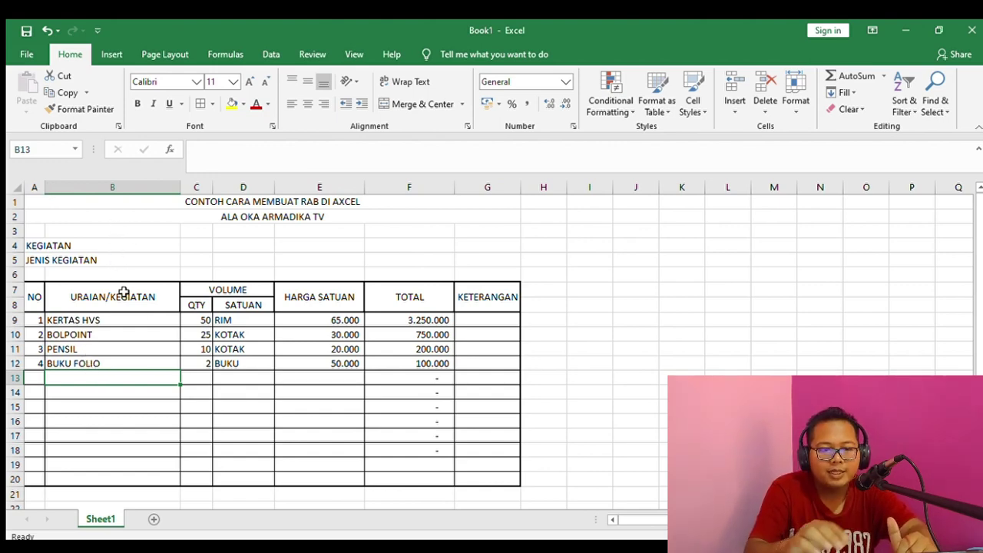
{"action": "left_click", "coordinate": [136, 246]}
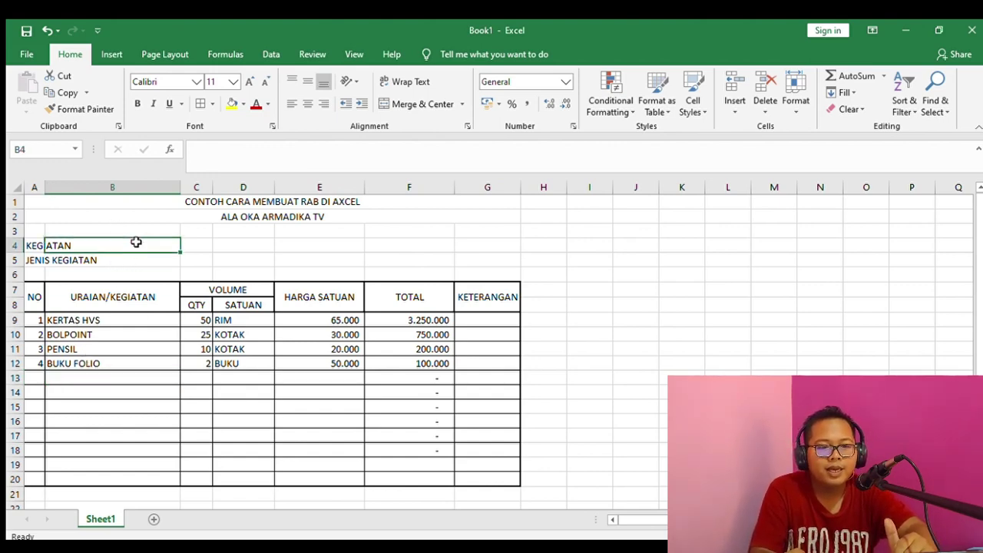
{"action": "left_click", "coordinate": [199, 247]}
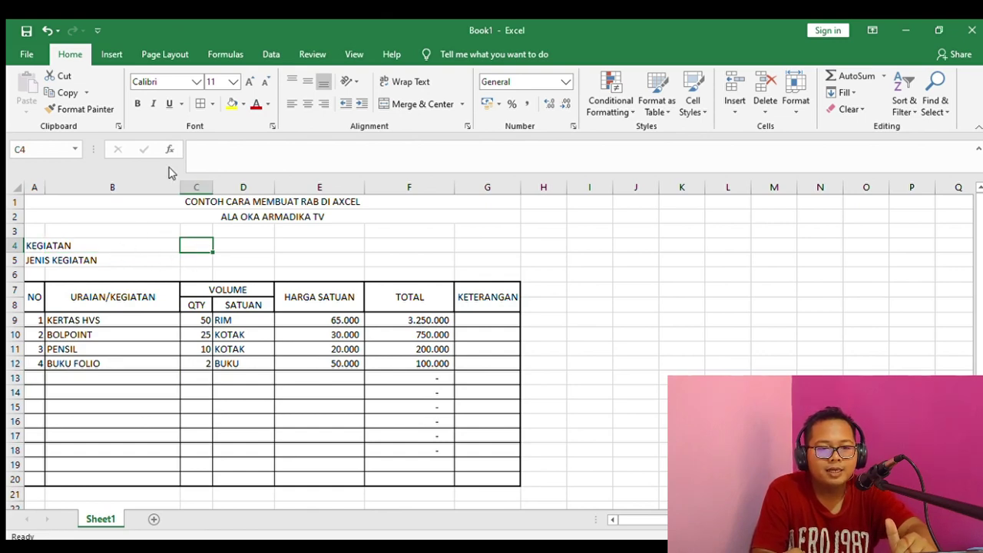
{"action": "left_click", "coordinate": [163, 189]}
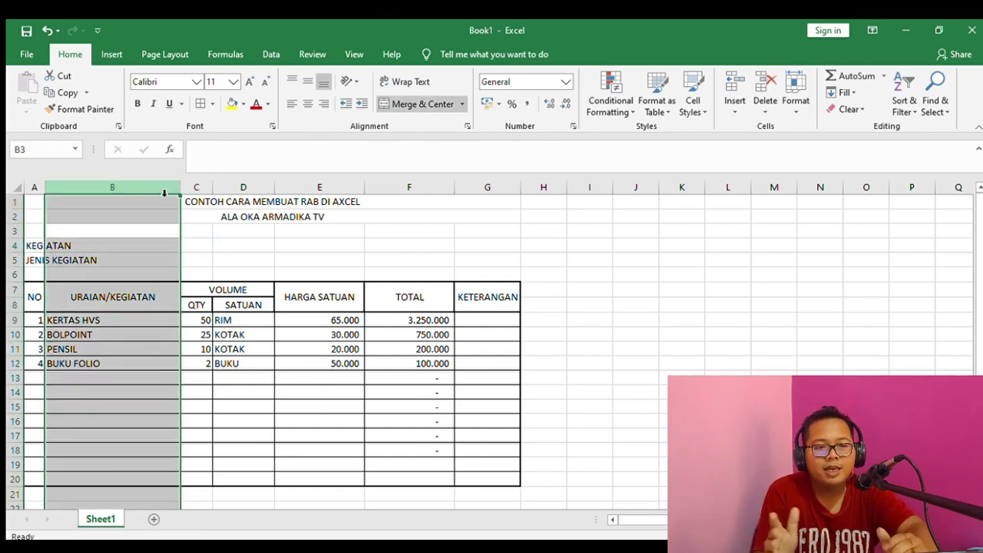
{"action": "key", "text": "ctrl+shift+plus"}
{"action": "left_click", "coordinate": [203, 407]}
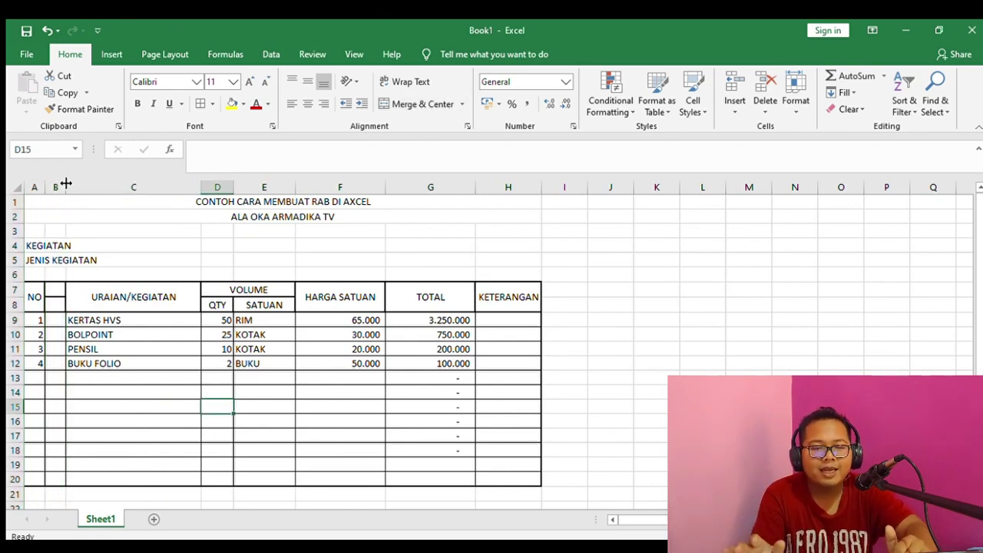
{"action": "left_click_drag", "start_coordinate": [66, 187], "coordinate": [105, 193]}
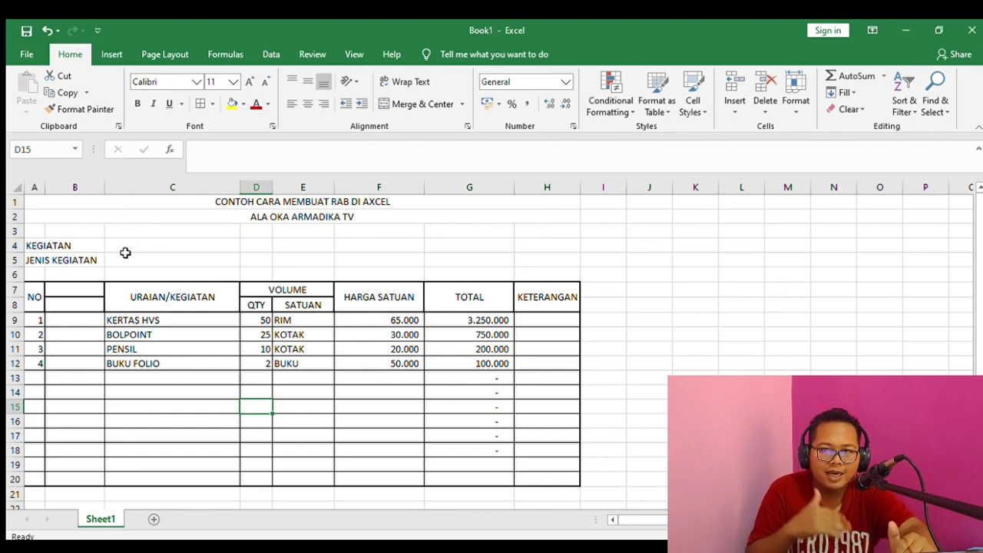
Insert another column C before the URAIAN/KEGIATAN column and make it narrow.
{"action": "left_click", "coordinate": [127, 258]}
{"action": "left_click", "coordinate": [165, 191]}
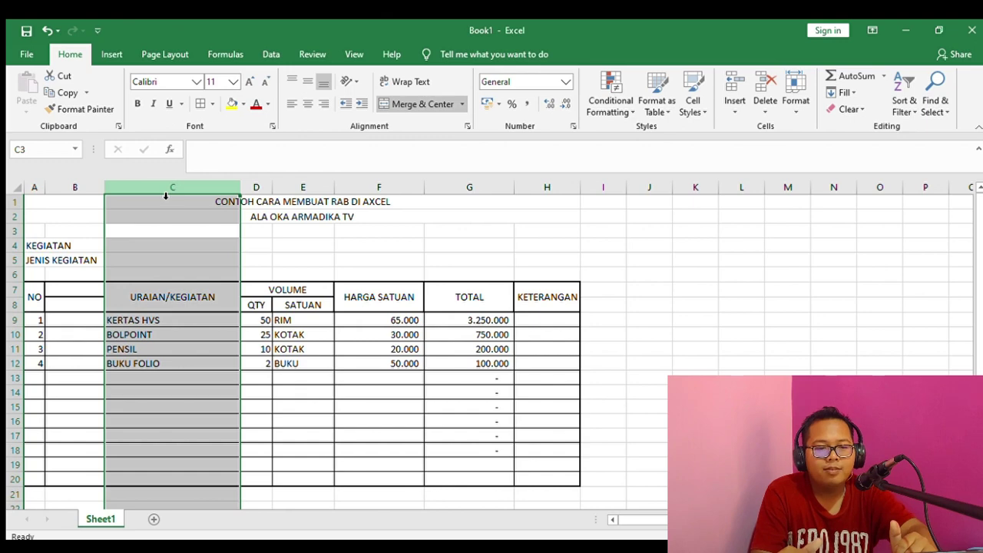
{"action": "key", "text": "ctrl+shift+plus"}
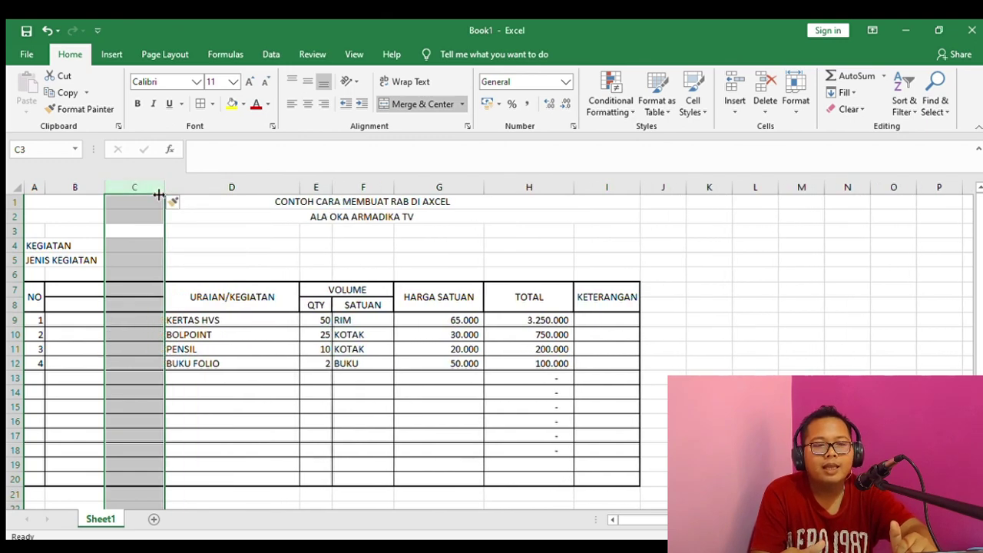
{"action": "left_click", "coordinate": [192, 238]}
{"action": "left_click_drag", "start_coordinate": [163, 187], "coordinate": [121, 187]}
Merge and center the URAIAN/KEGIATAN header across B7 to D8, and narrow column D.
{"action": "left_click", "coordinate": [94, 331]}
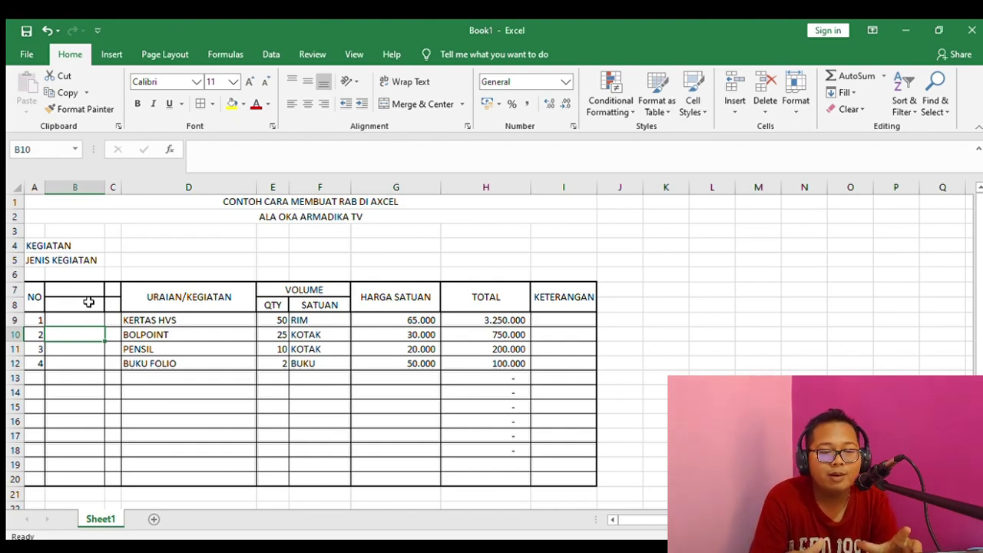
{"action": "left_click_drag", "start_coordinate": [91, 290], "coordinate": [140, 304]}
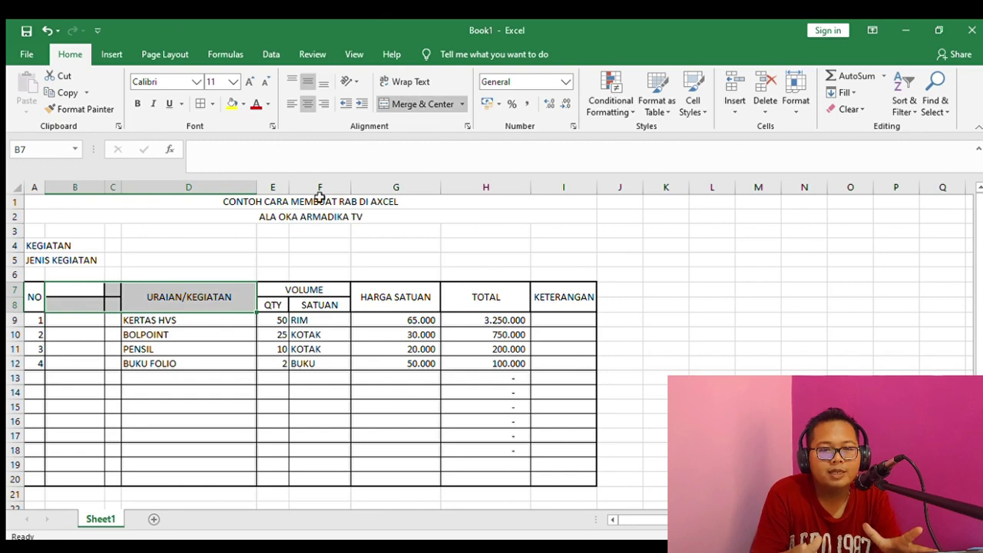
{"action": "left_click", "coordinate": [421, 104]}
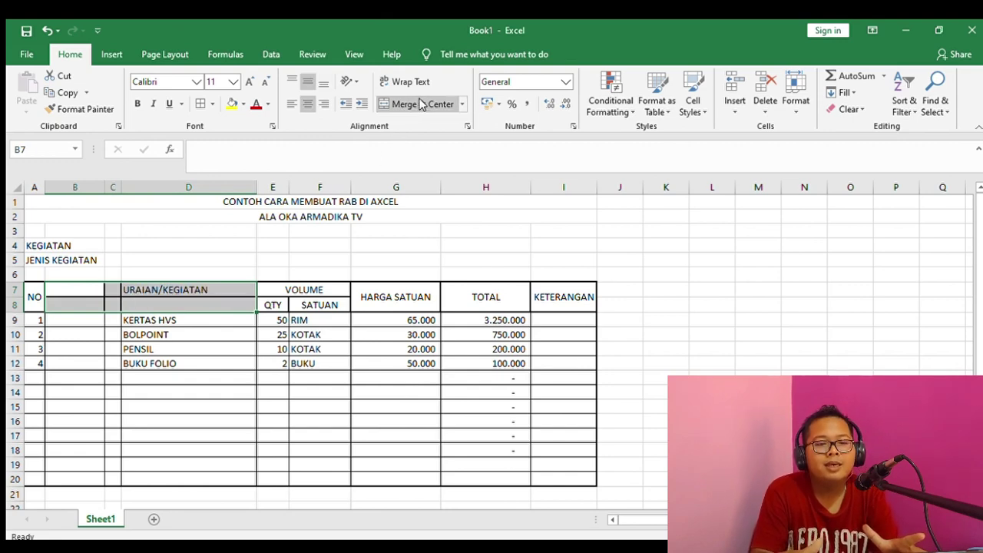
{"action": "left_click", "coordinate": [421, 104]}
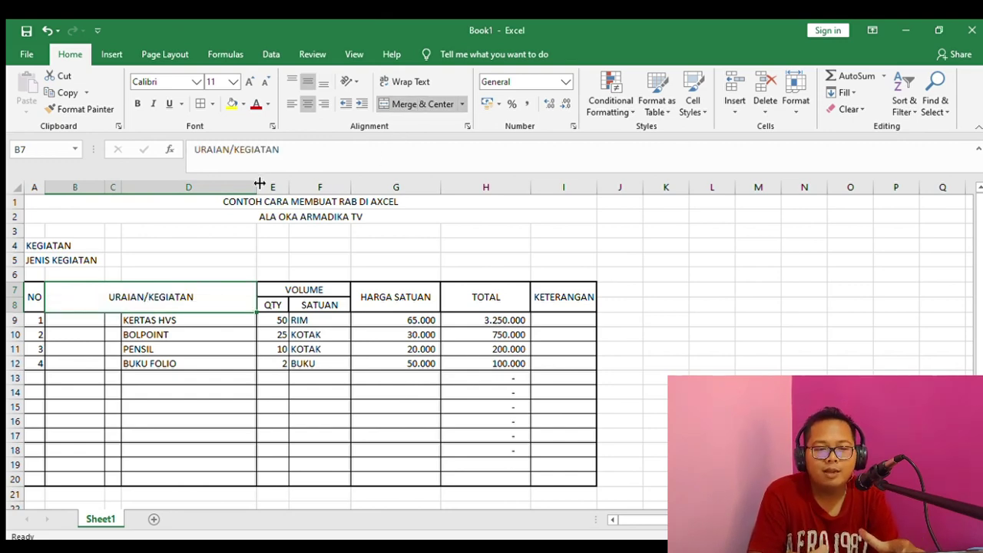
{"action": "left_click_drag", "start_coordinate": [249, 194], "coordinate": [204, 199]}
{"action": "left_click", "coordinate": [162, 376]}
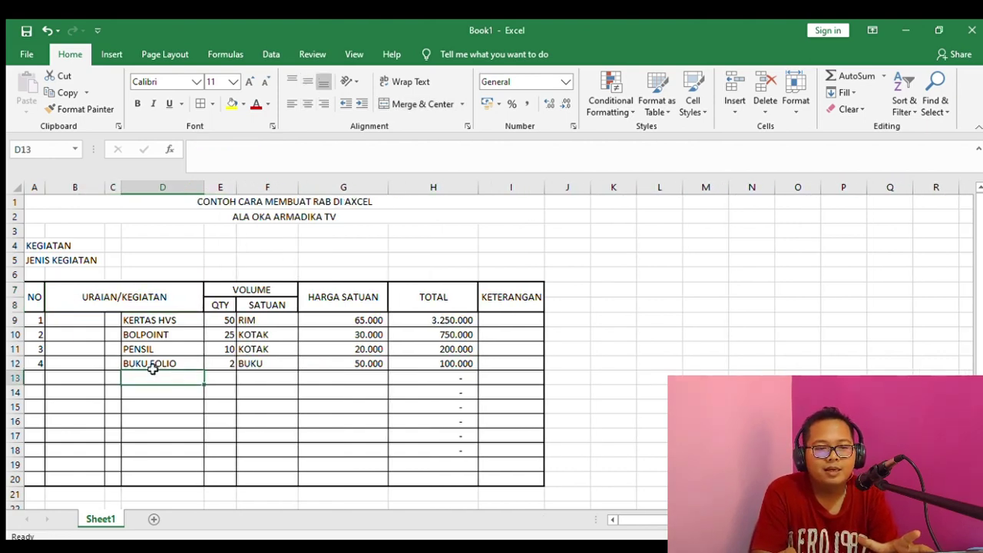
Merge and center each of the four item names across columns B to D in rows 9 to 12.
{"action": "left_click_drag", "start_coordinate": [85, 319], "coordinate": [131, 318]}
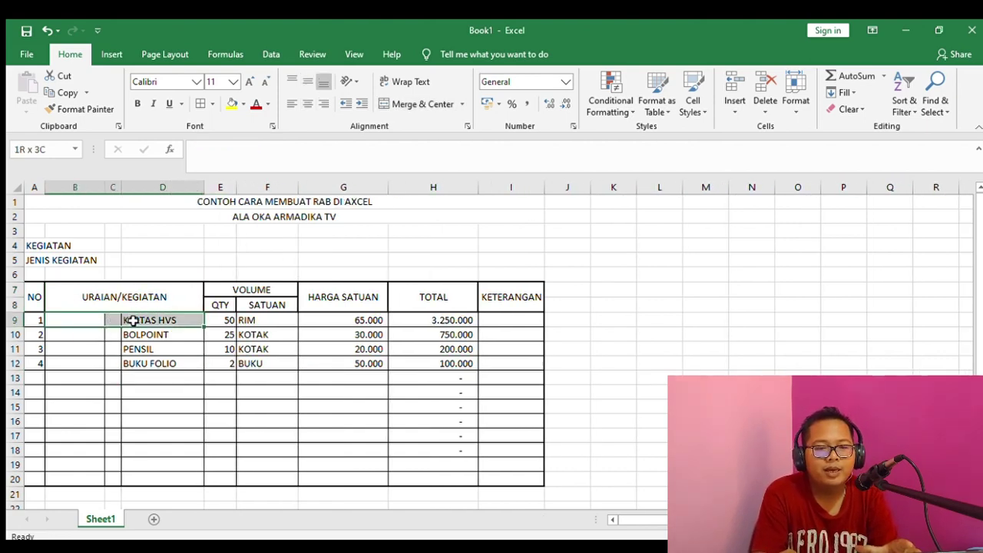
{"action": "left_click", "coordinate": [392, 105]}
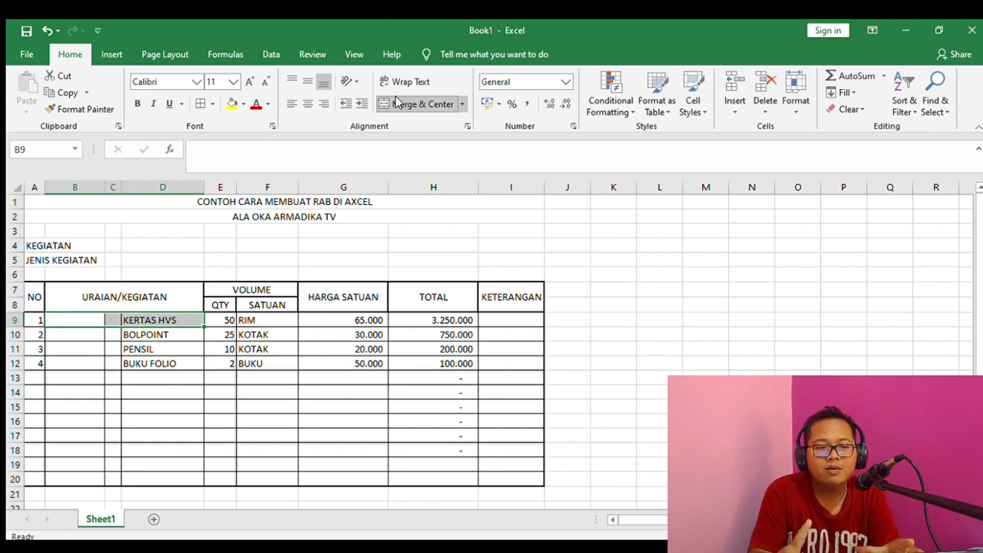
{"action": "left_click_drag", "start_coordinate": [98, 332], "coordinate": [154, 333]}
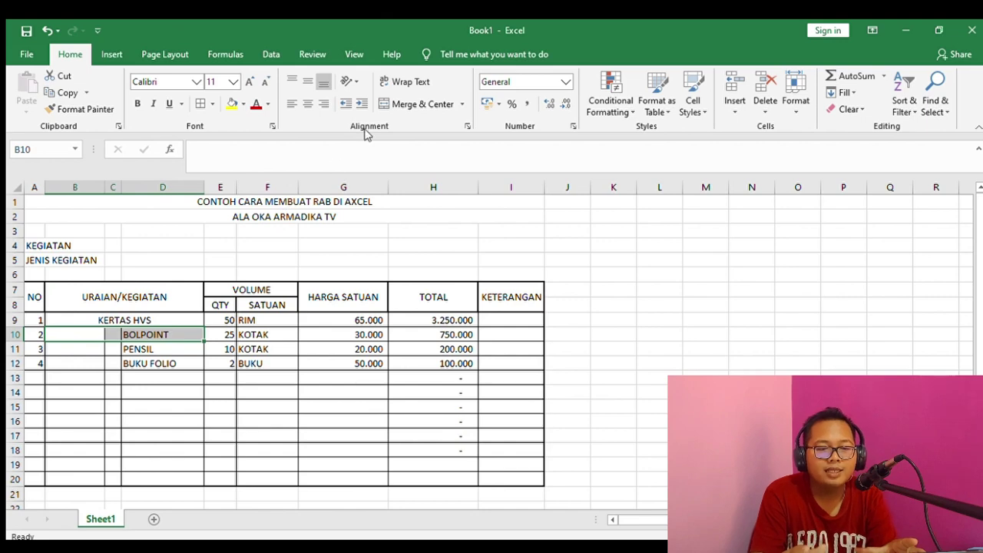
{"action": "left_click", "coordinate": [385, 104]}
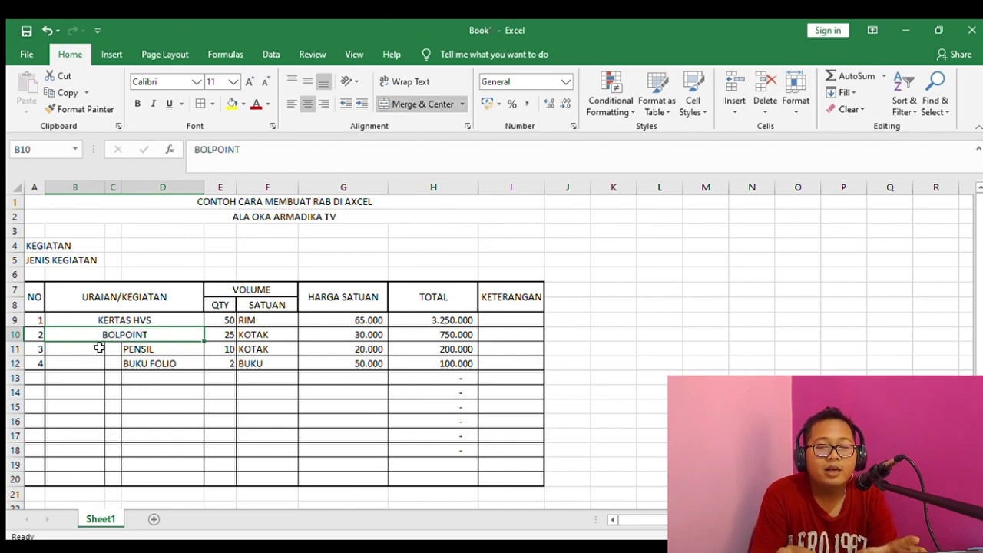
{"action": "left_click_drag", "start_coordinate": [84, 344], "coordinate": [137, 347]}
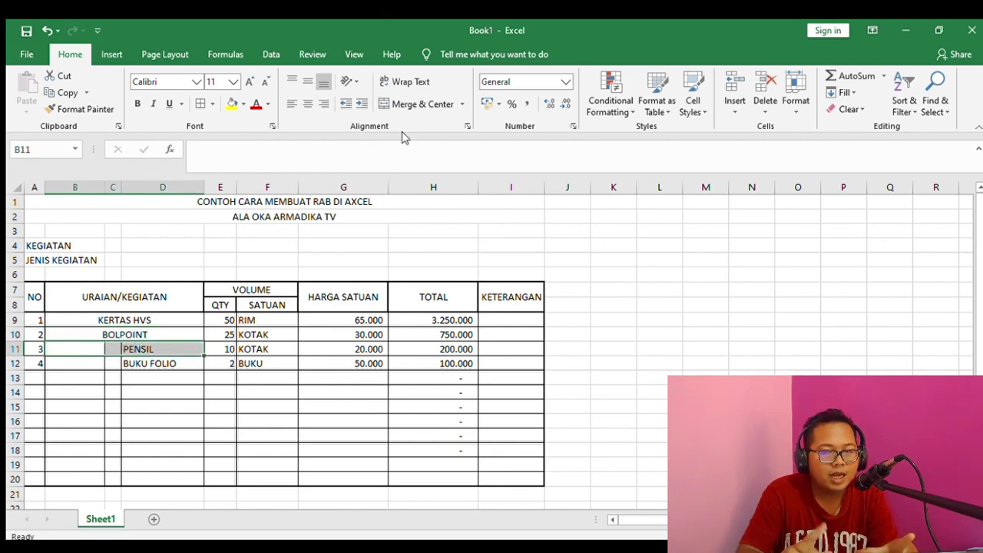
{"action": "left_click", "coordinate": [402, 105]}
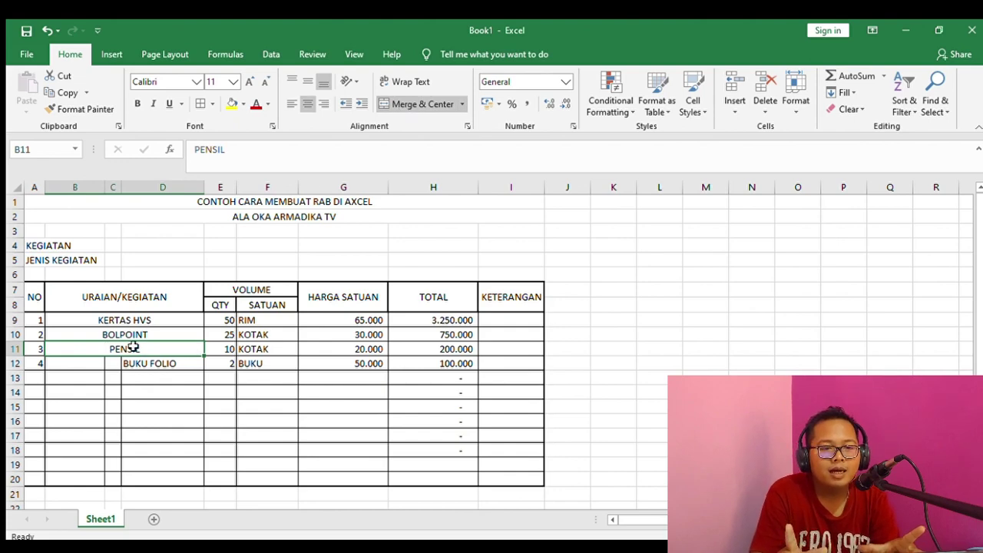
{"action": "left_click_drag", "start_coordinate": [86, 364], "coordinate": [132, 364]}
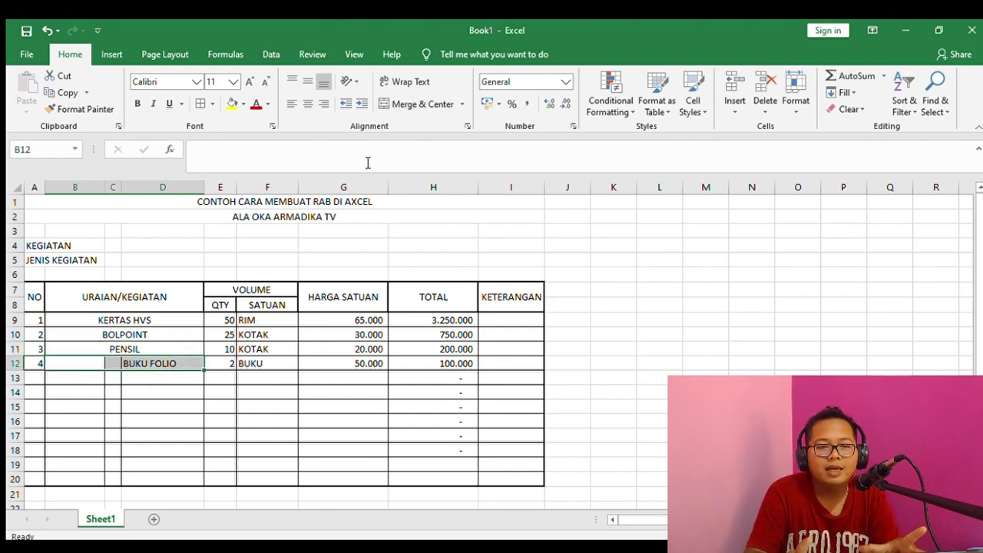
{"action": "left_click", "coordinate": [406, 107]}
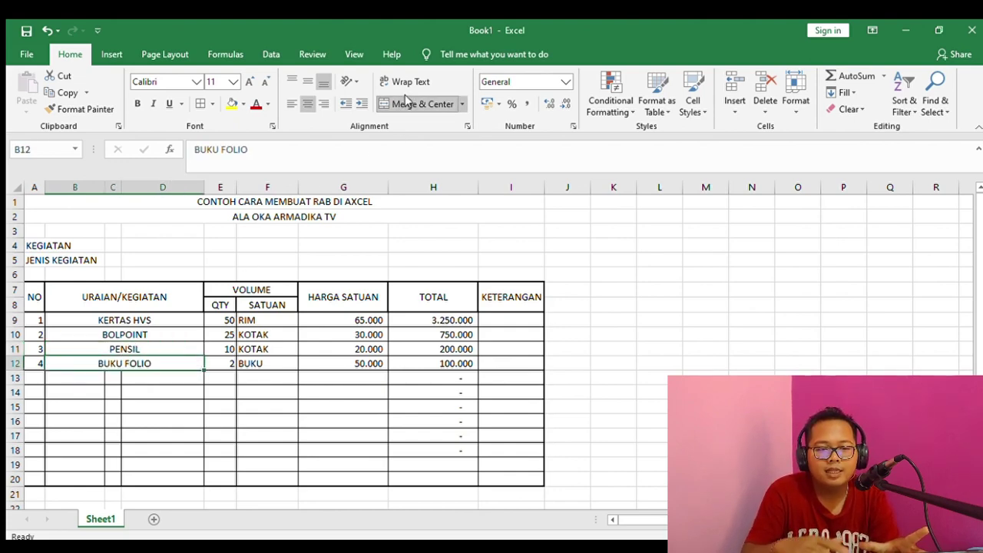
Merge and center columns B to D separately in each empty table row from 13 to 20.
{"action": "left_click", "coordinate": [75, 376]}
{"action": "left_click_drag", "start_coordinate": [74, 376], "coordinate": [136, 375]}
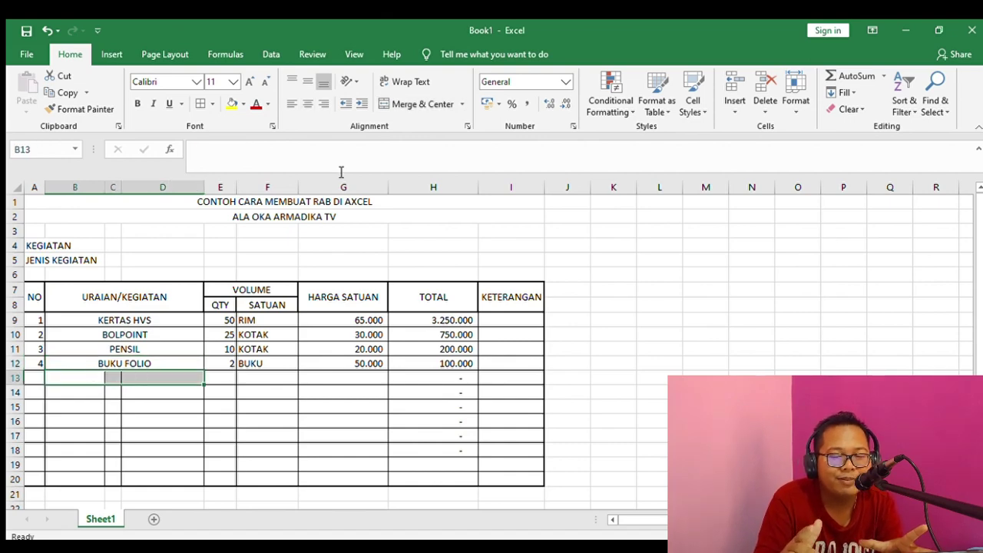
{"action": "left_click", "coordinate": [393, 106]}
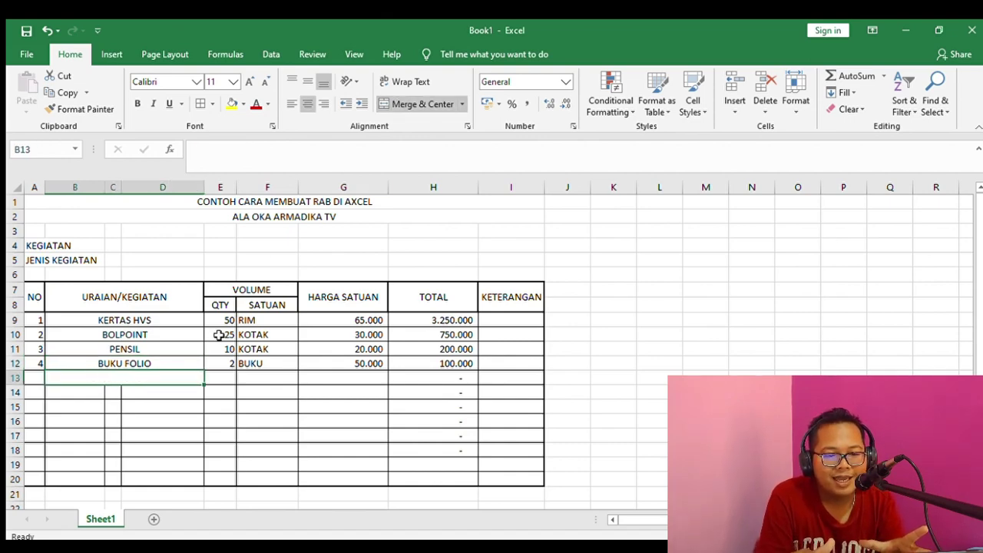
{"action": "left_click_drag", "start_coordinate": [205, 385], "coordinate": [187, 470]}
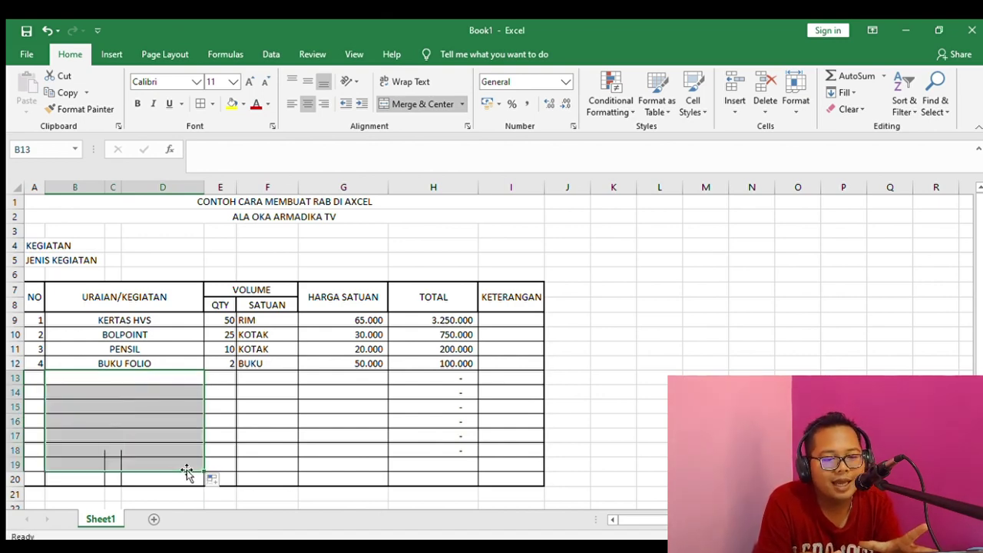
{"action": "left_click", "coordinate": [188, 464]}
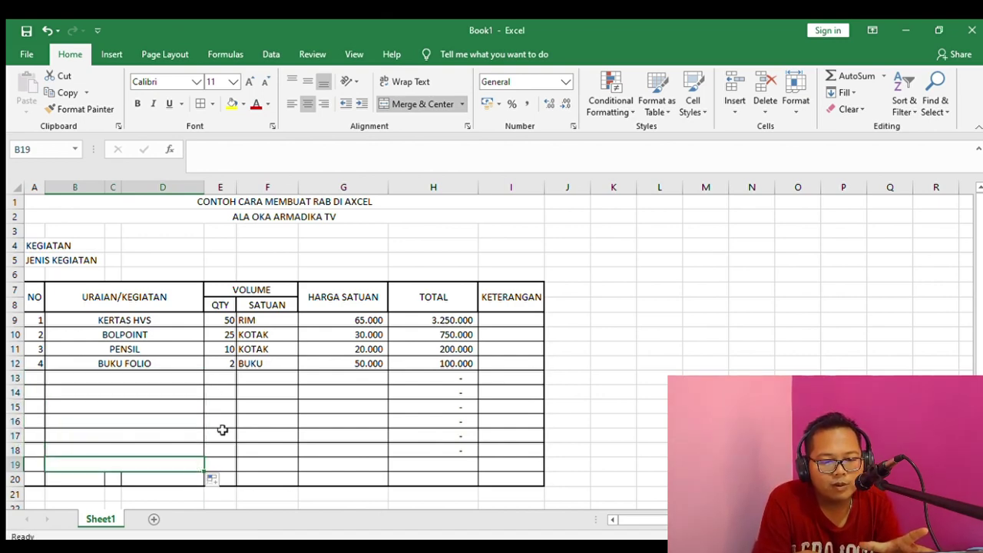
{"action": "left_click", "coordinate": [101, 476]}
{"action": "left_click_drag", "start_coordinate": [101, 476], "coordinate": [145, 471]}
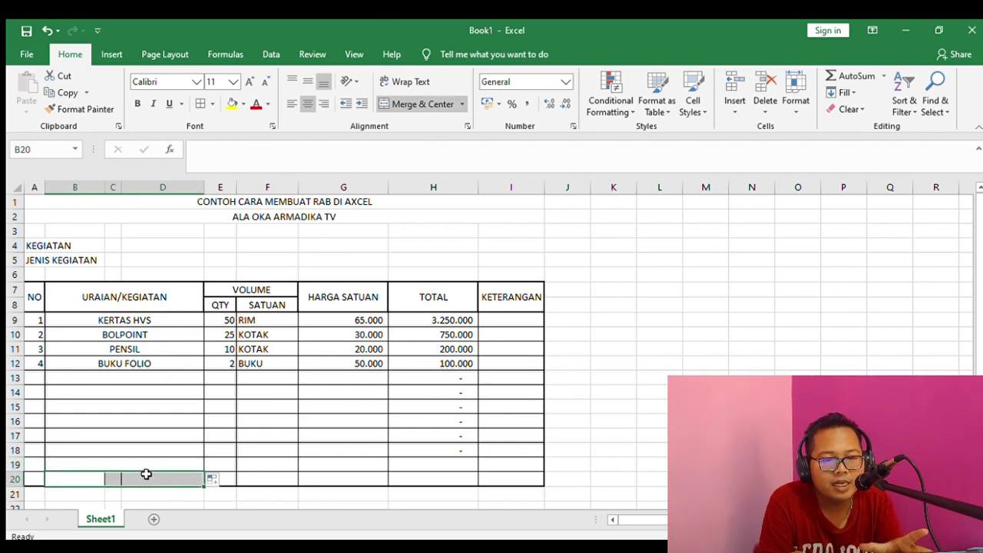
{"action": "left_click", "coordinate": [401, 104]}
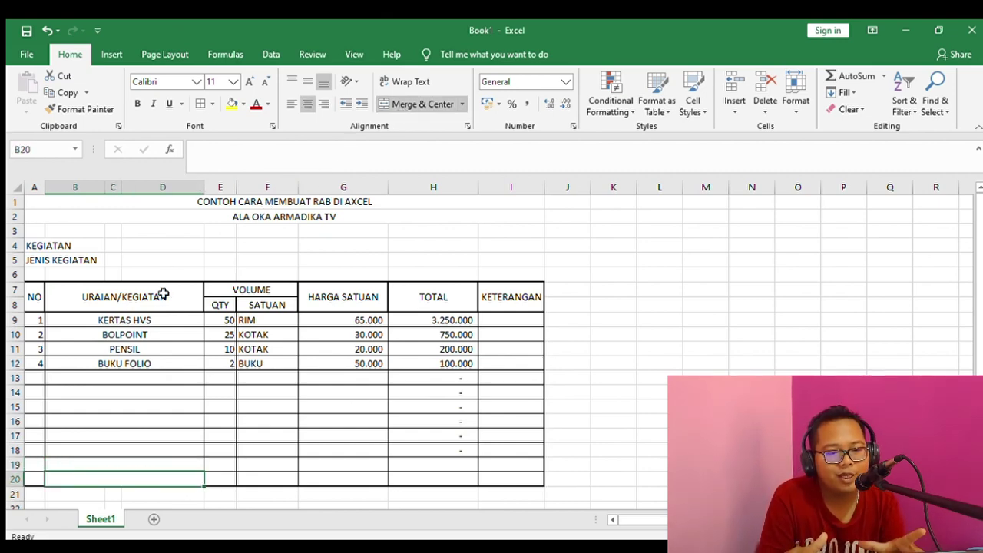
Left-align the cells A9 to F20 and increase their indent by one level.
{"action": "left_click_drag", "start_coordinate": [145, 322], "coordinate": [283, 469]}
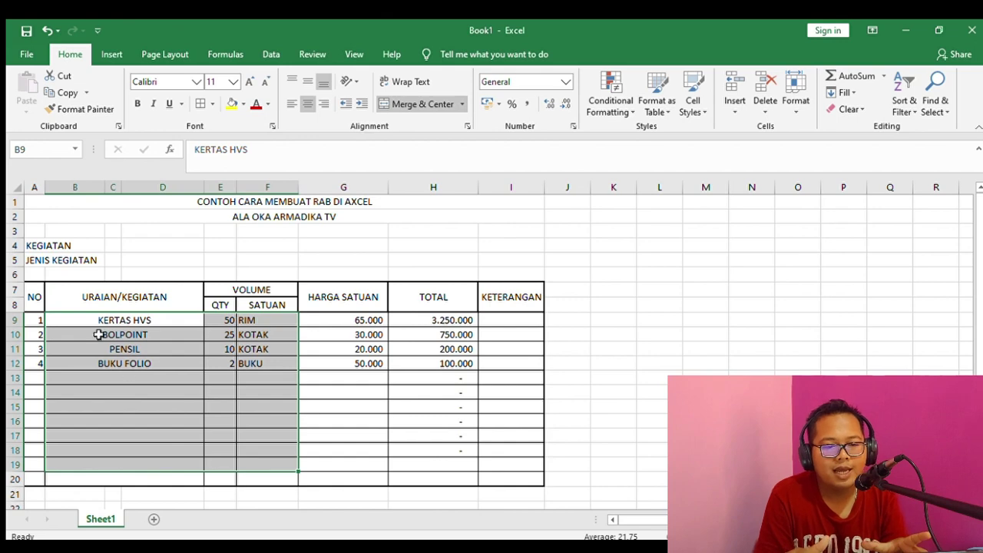
{"action": "left_click_drag", "start_coordinate": [30, 321], "coordinate": [253, 476]}
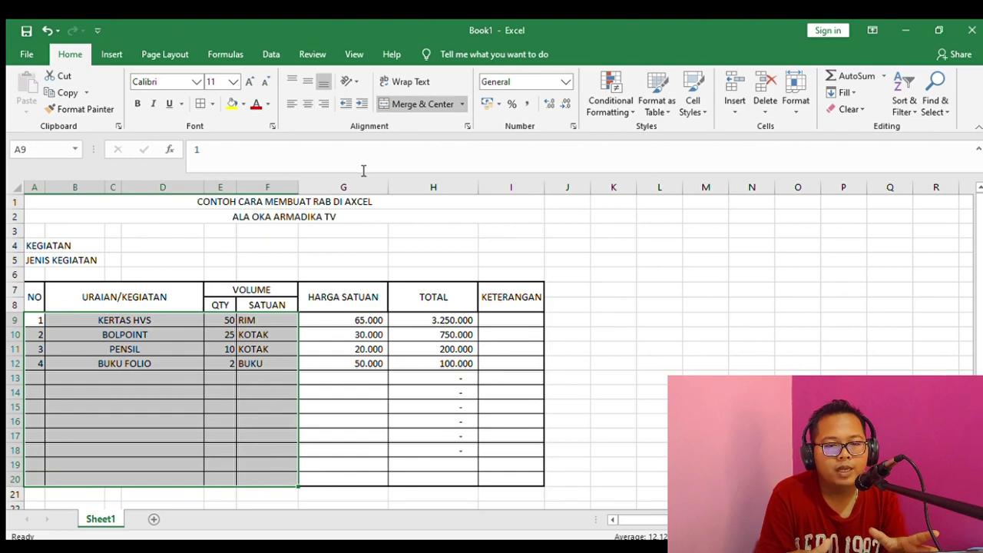
{"action": "left_click", "coordinate": [291, 104]}
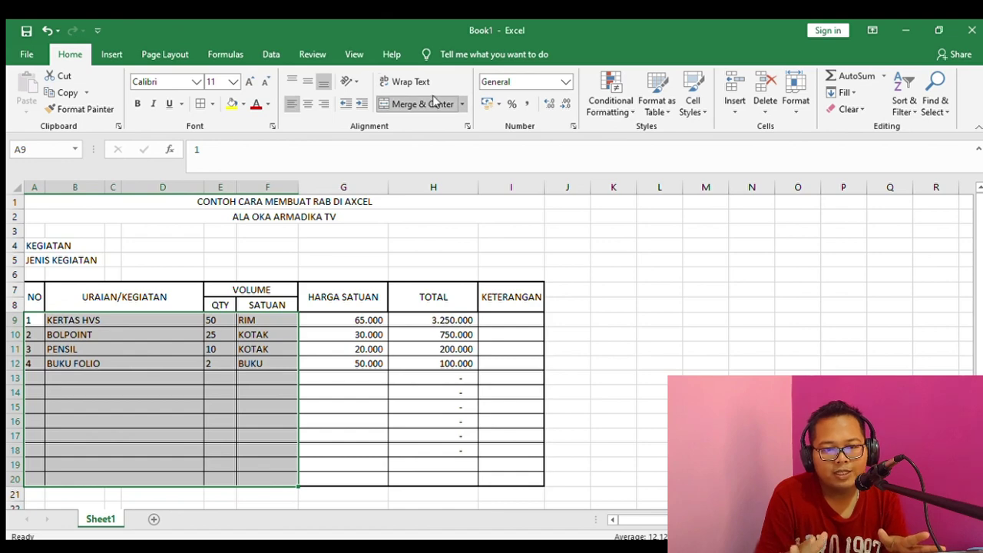
{"action": "left_click", "coordinate": [354, 103]}
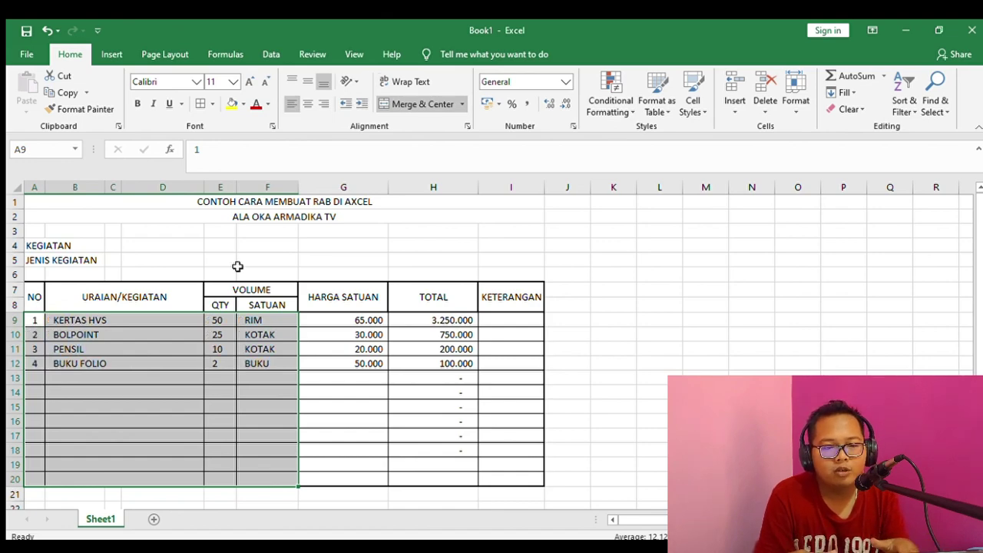
{"action": "left_click", "coordinate": [138, 428]}
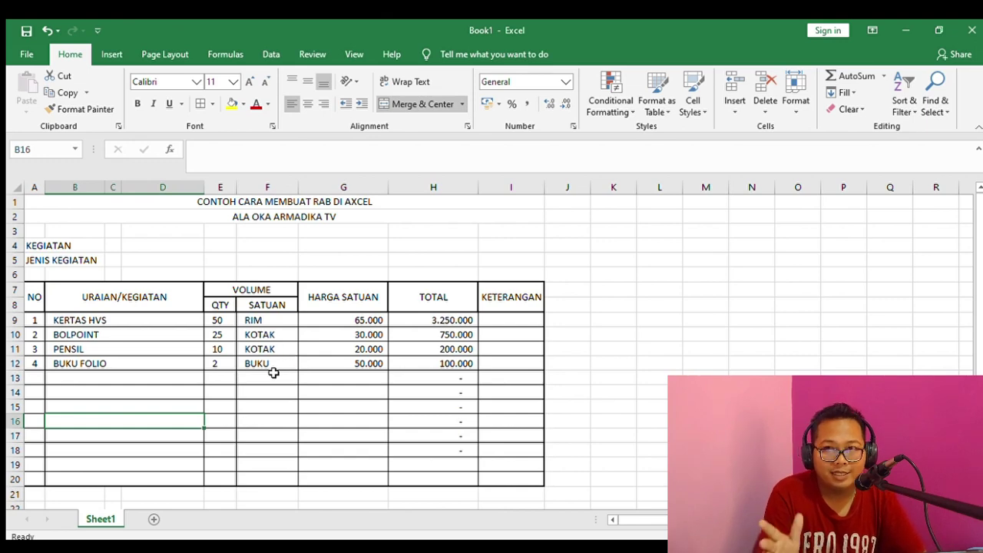
Apply the Accounting number format to the HARGA SATUAN and TOTAL cells G9 to H18.
{"action": "left_click", "coordinate": [359, 320]}
{"action": "left_click_drag", "start_coordinate": [374, 321], "coordinate": [441, 452]}
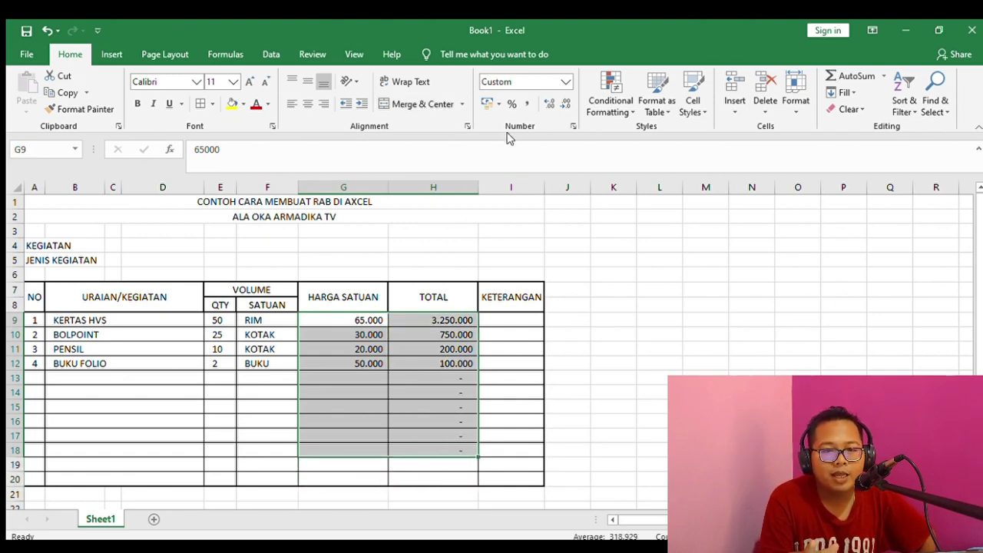
{"action": "left_click", "coordinate": [560, 77]}
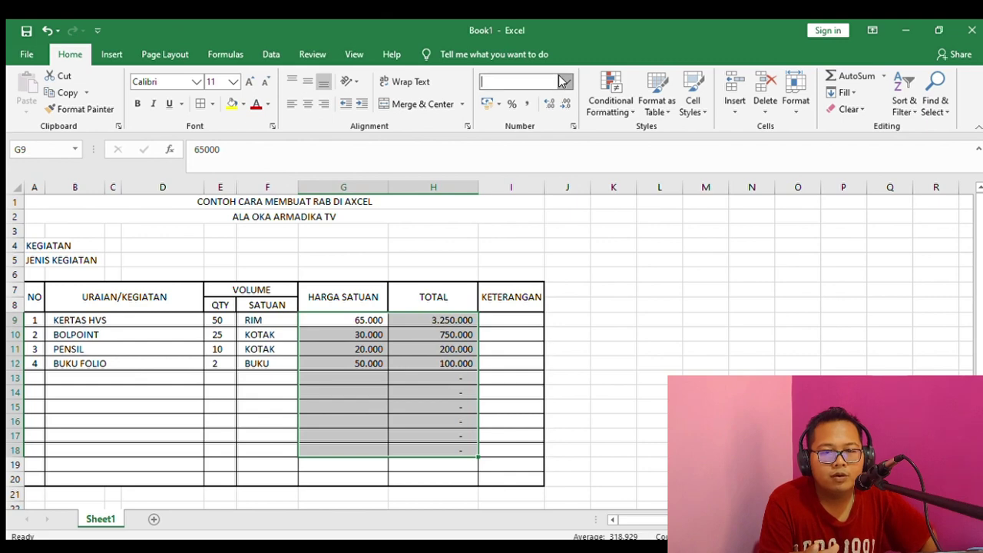
{"action": "left_click", "coordinate": [558, 204]}
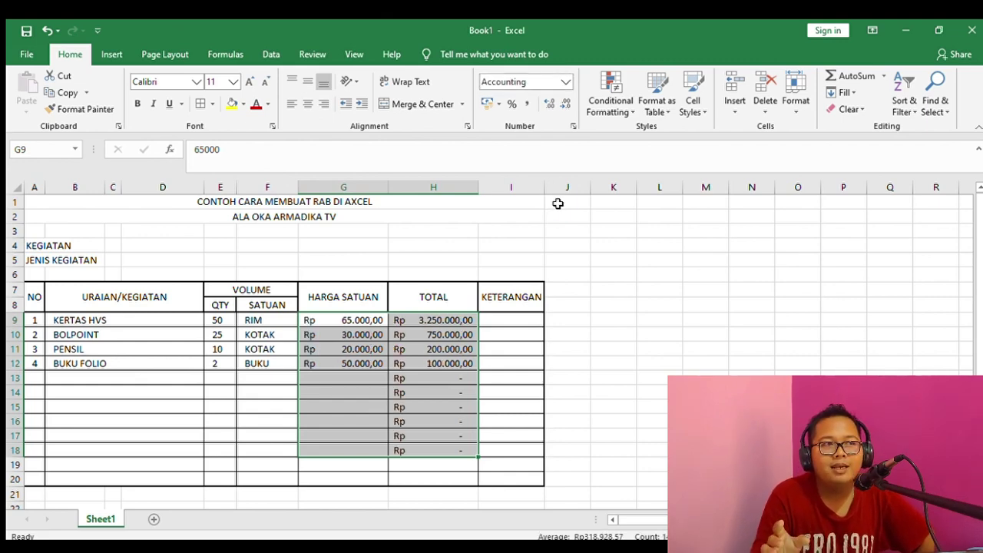
{"action": "left_click", "coordinate": [425, 244]}
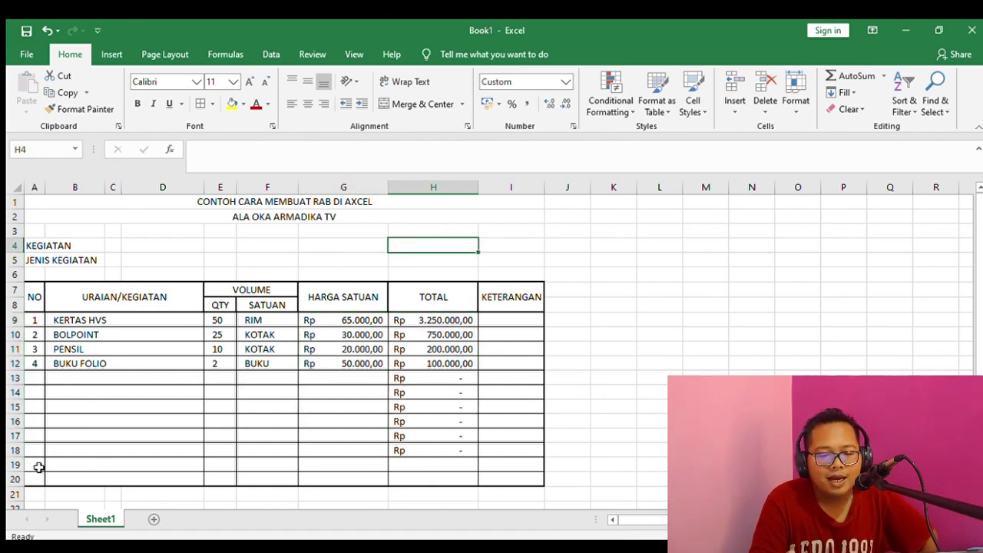
Merge and center A20 to F20 in the table's last row and enter the label TOTAL.
{"action": "left_click_drag", "start_coordinate": [35, 463], "coordinate": [258, 472]}
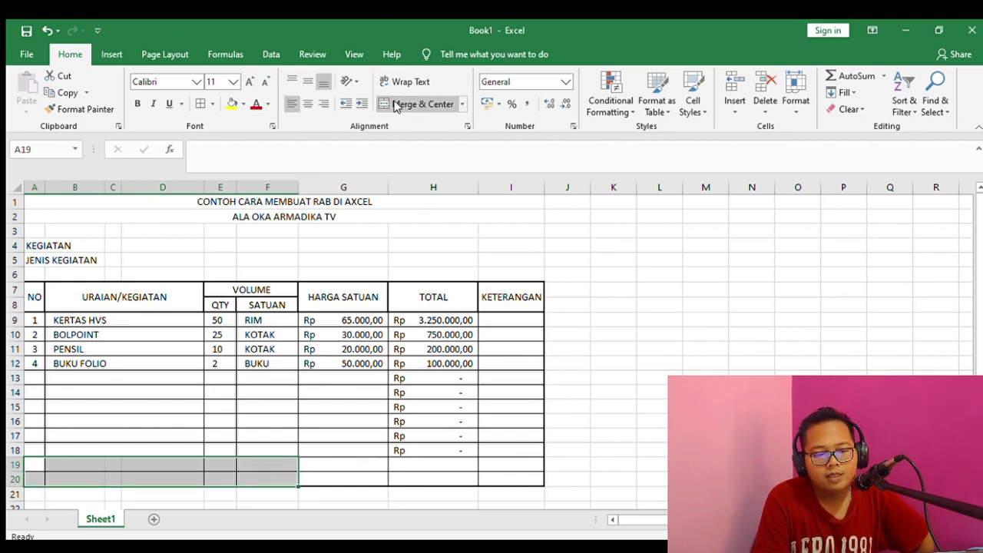
{"action": "left_click", "coordinate": [218, 389]}
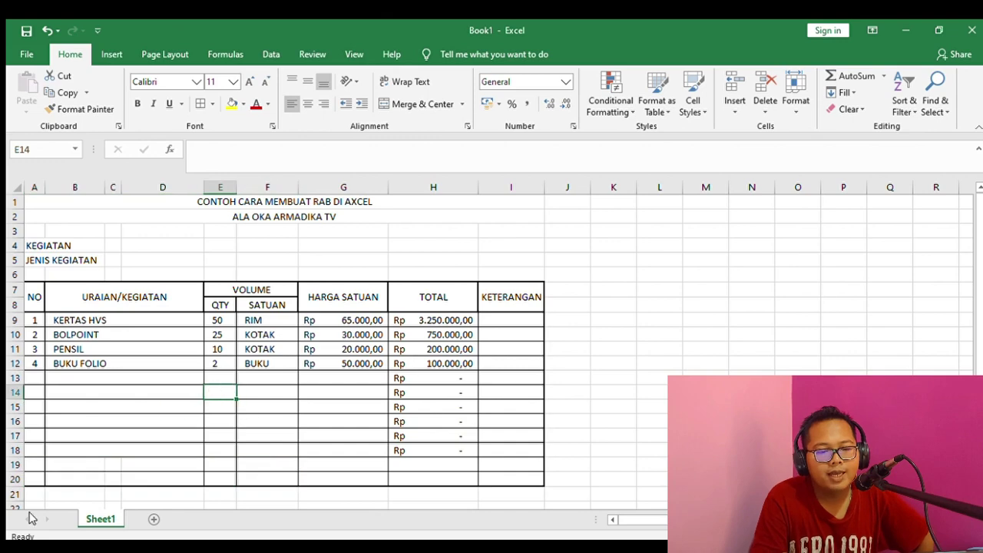
{"action": "mouse_move", "coordinate": [29, 481]}
{"action": "left_mouse_down"}
{"action": "mouse_move", "coordinate": [216, 474]}
{"action": "mouse_move", "coordinate": [25, 474]}
{"action": "left_mouse_up"}
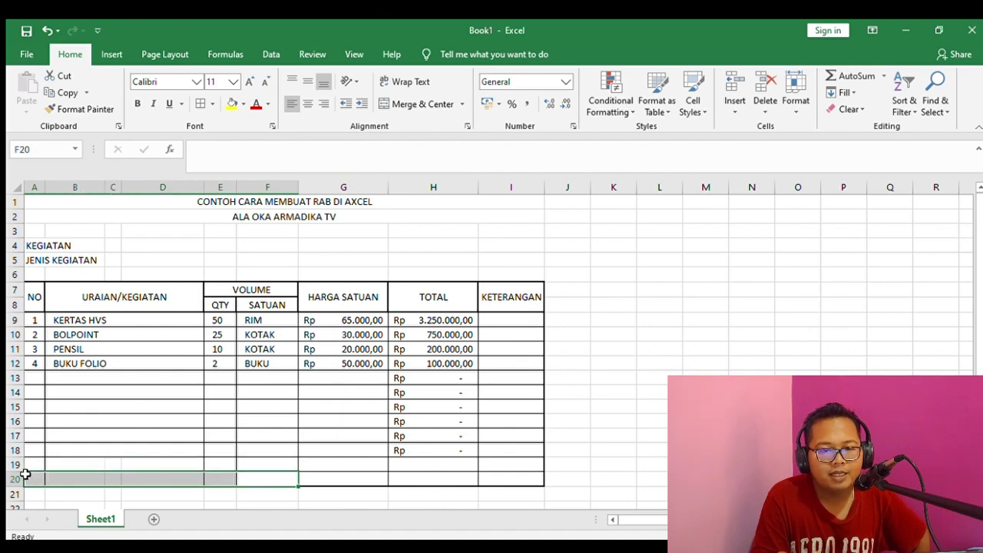
{"action": "left_click", "coordinate": [406, 106]}
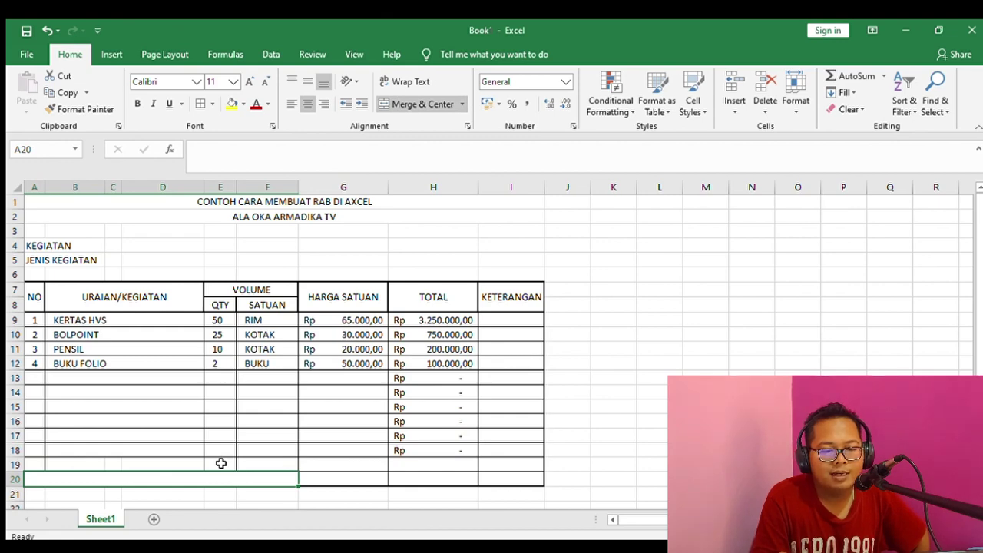
{"action": "type", "text": "T"}
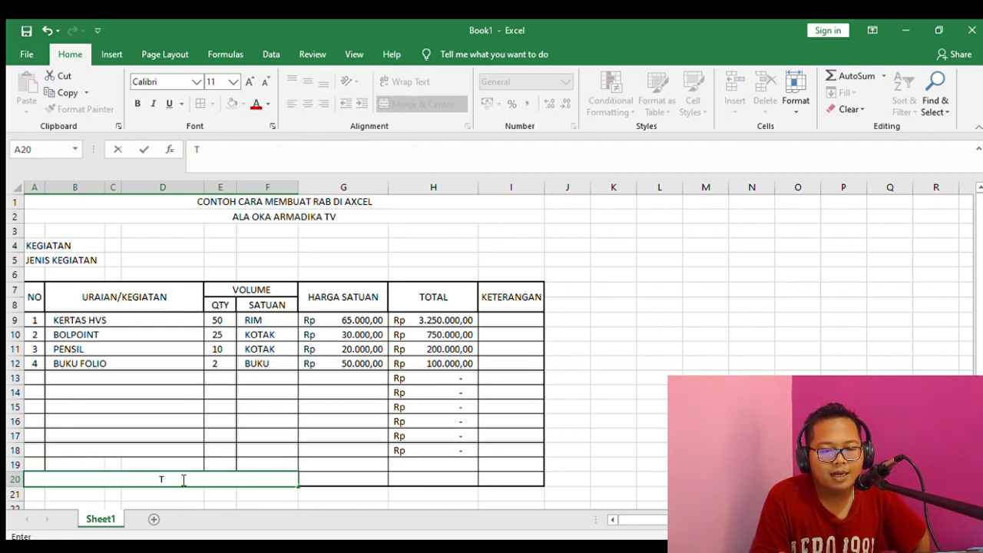
{"action": "type", "text": "OTAL"}
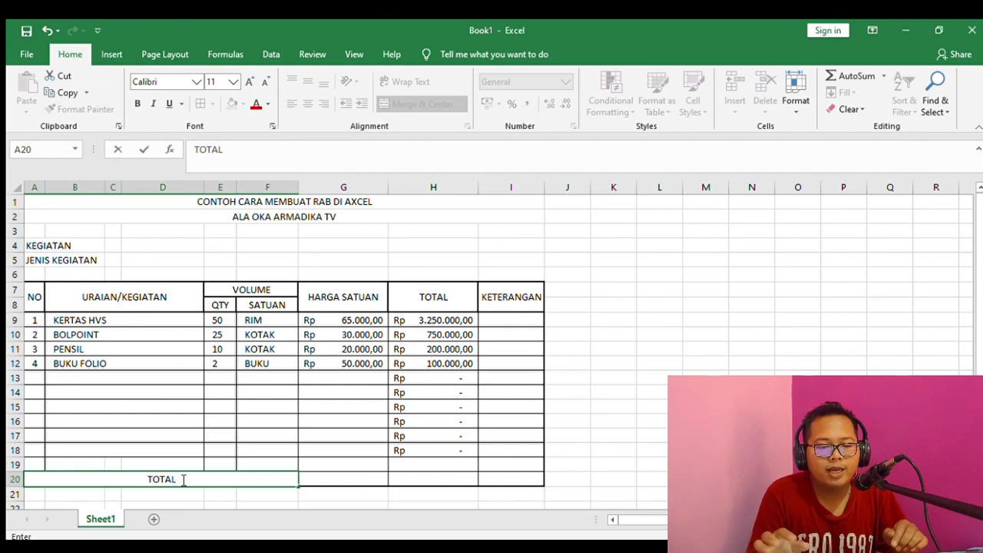
{"action": "key", "text": "Tab"}
{"action": "key", "text": "Tab"}
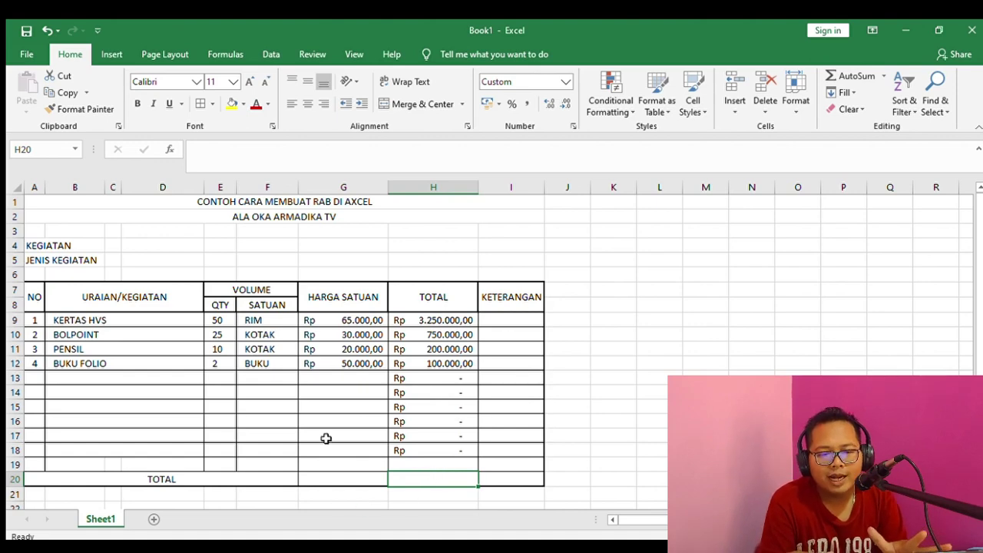
Add up the four unit prices in G20 with the formula =G9+G10+G11+G12.
{"action": "left_click", "coordinate": [351, 479]}
{"action": "left_click", "coordinate": [351, 495]}
{"action": "left_click", "coordinate": [351, 508]}
{"action": "left_click", "coordinate": [357, 479]}
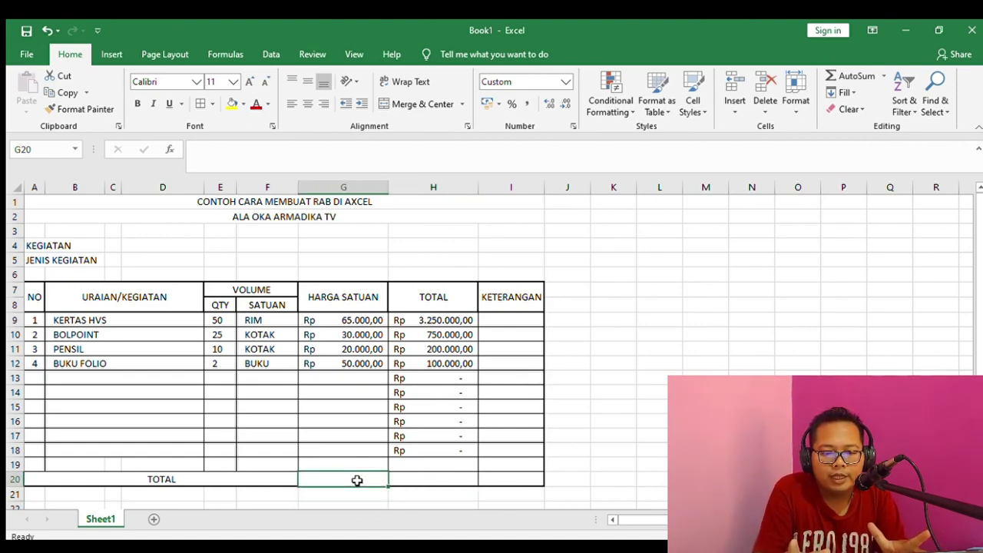
{"action": "type", "text": "="}
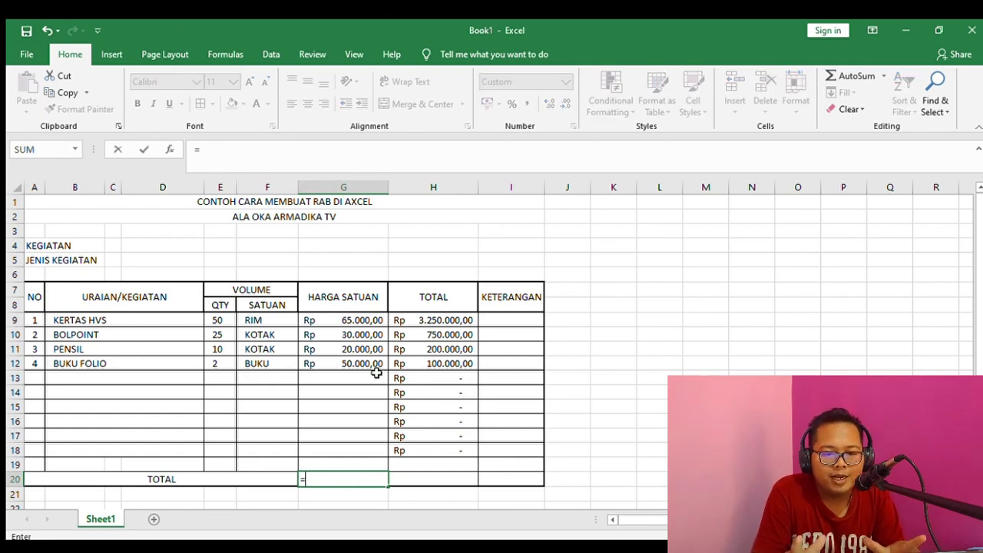
{"action": "left_click", "coordinate": [359, 323]}
{"action": "type", "text": "+"}
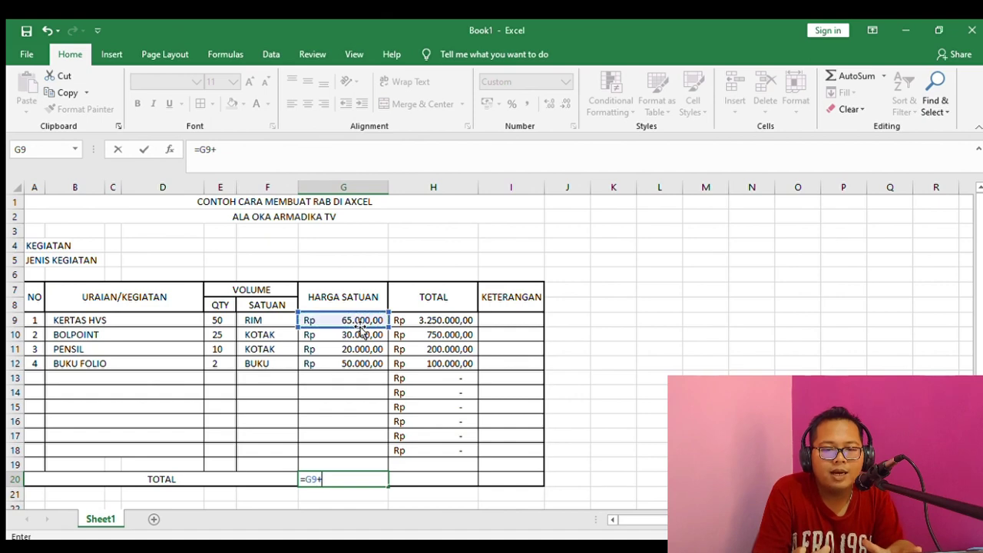
{"action": "left_click", "coordinate": [358, 335]}
{"action": "type", "text": "+"}
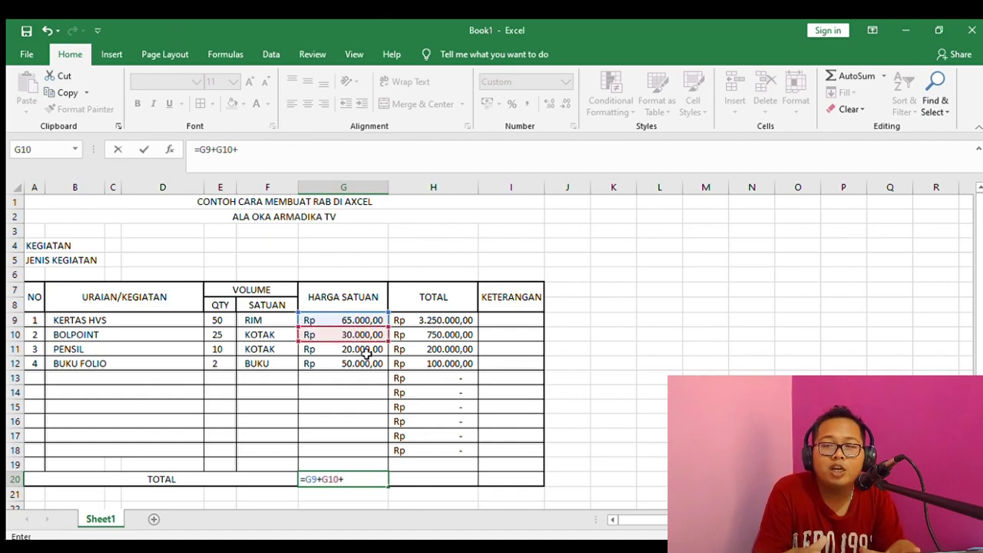
{"action": "left_click", "coordinate": [367, 351]}
{"action": "type", "text": "+"}
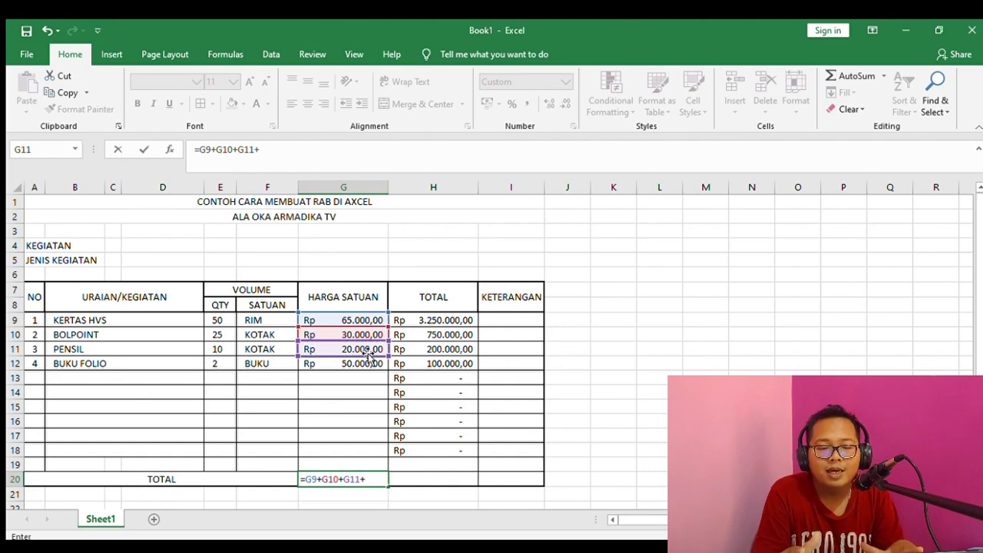
{"action": "left_click", "coordinate": [364, 363]}
{"action": "key", "text": "Return"}
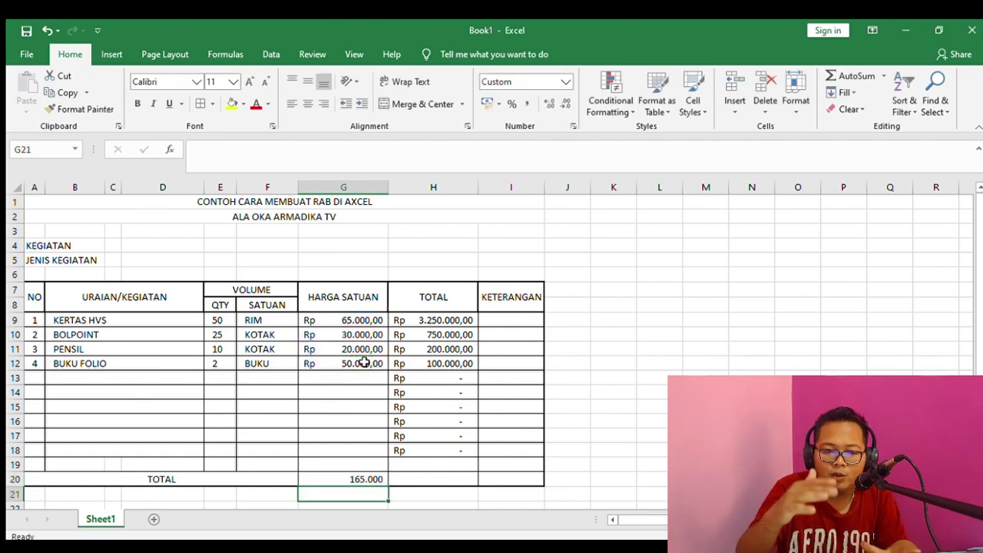
Replace the addition formula in G20 with =SUM(G9:G18) and reapply AutoSum to the cell.
{"action": "left_click", "coordinate": [352, 476]}
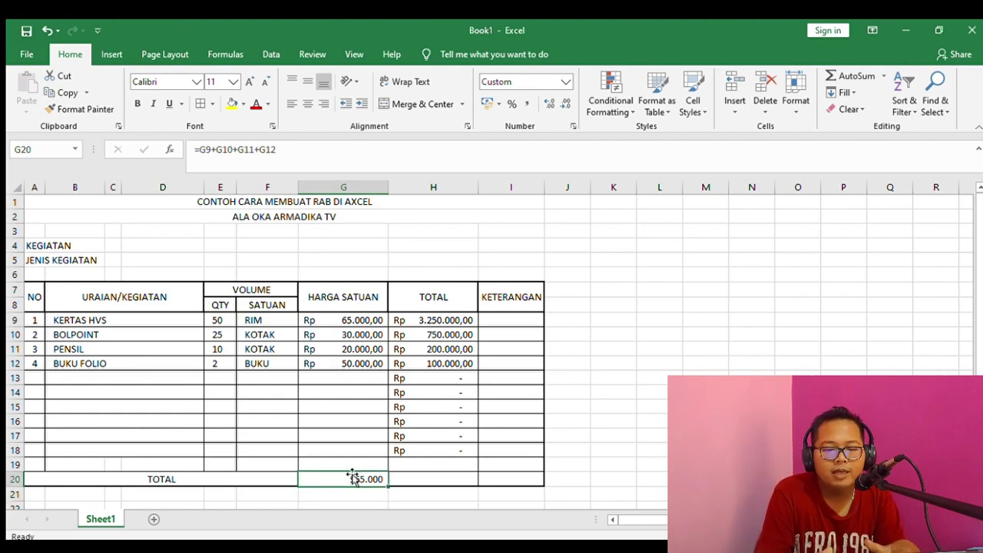
{"action": "type", "text": "=SUM"}
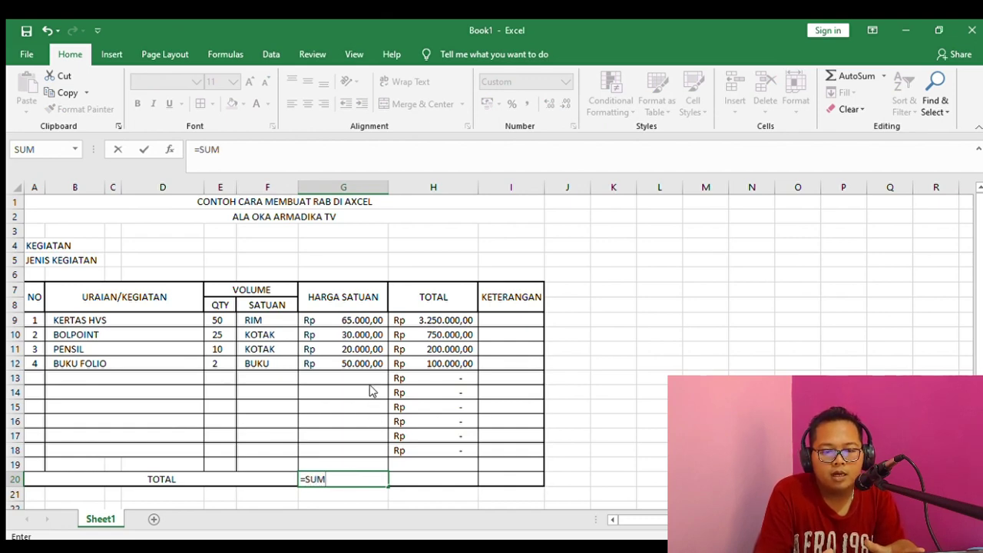
{"action": "type", "text": "("}
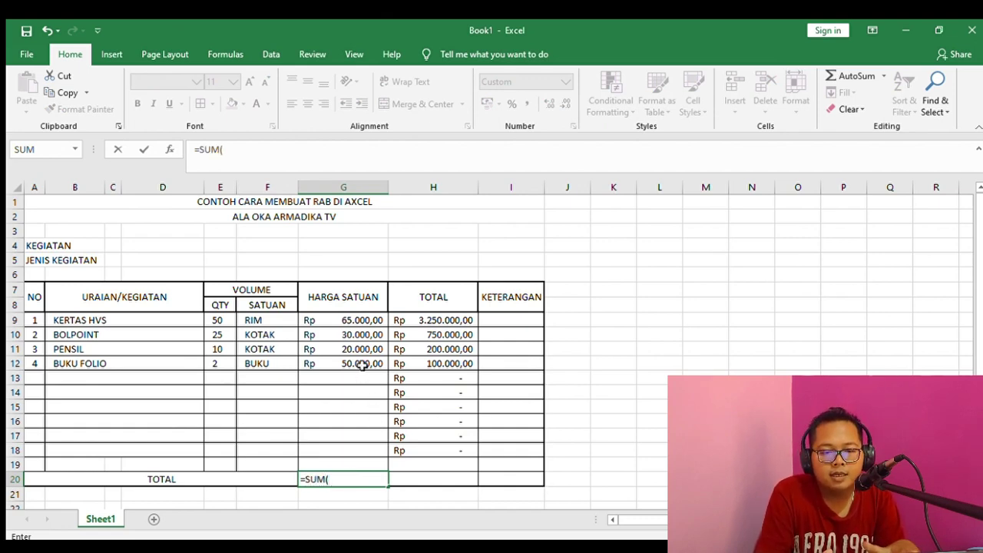
{"action": "left_click_drag", "start_coordinate": [363, 321], "coordinate": [353, 457]}
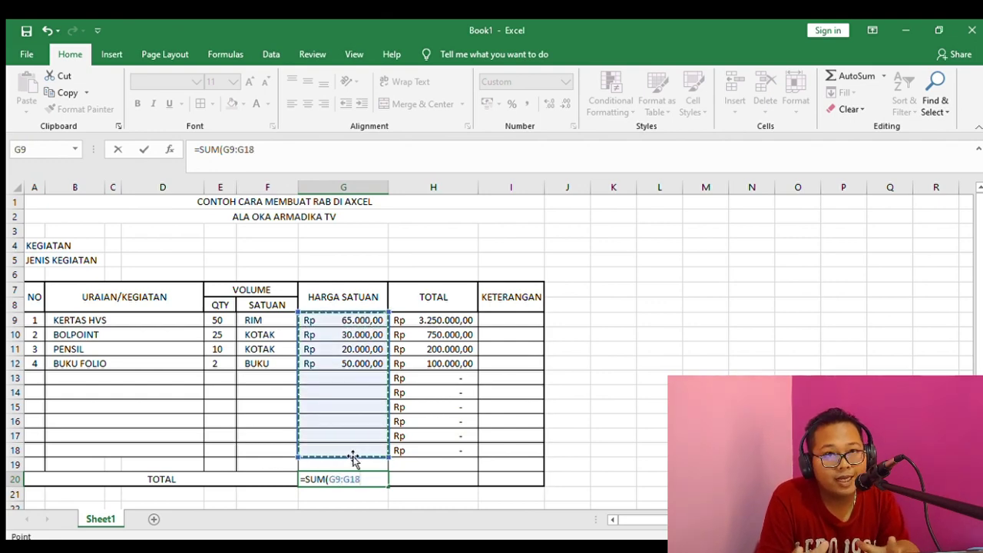
{"action": "key", "text": "Return"}
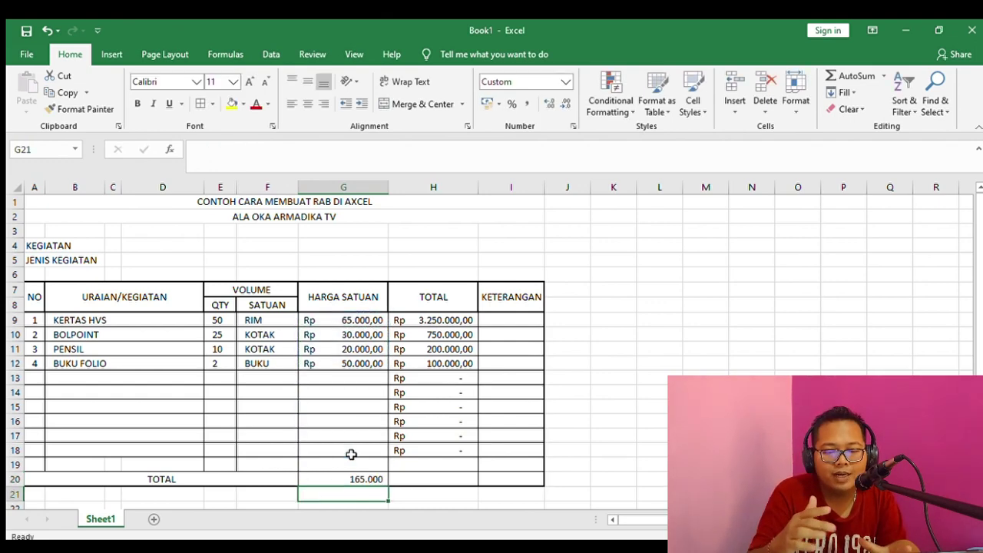
{"action": "left_click", "coordinate": [357, 478]}
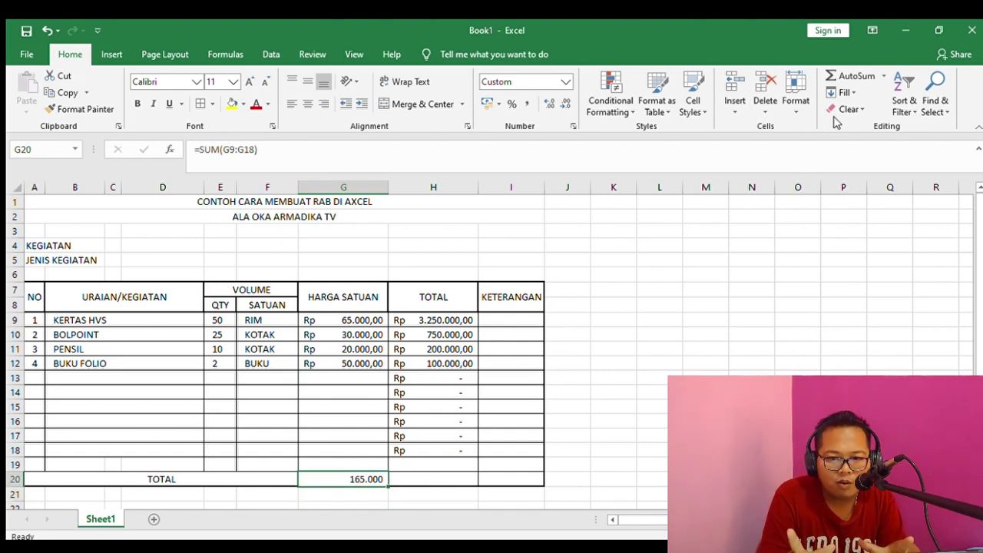
{"action": "left_click", "coordinate": [852, 75]}
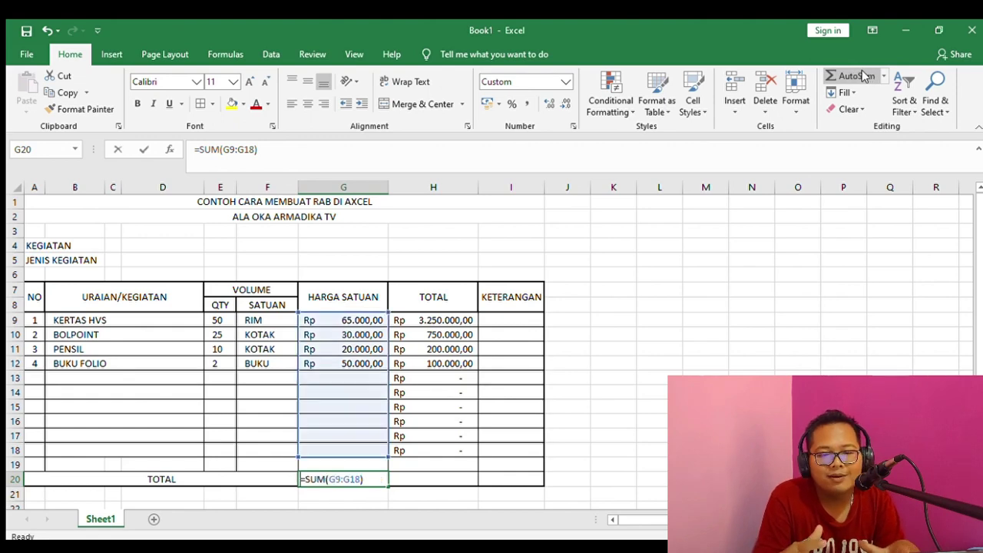
{"action": "key", "text": "Return"}
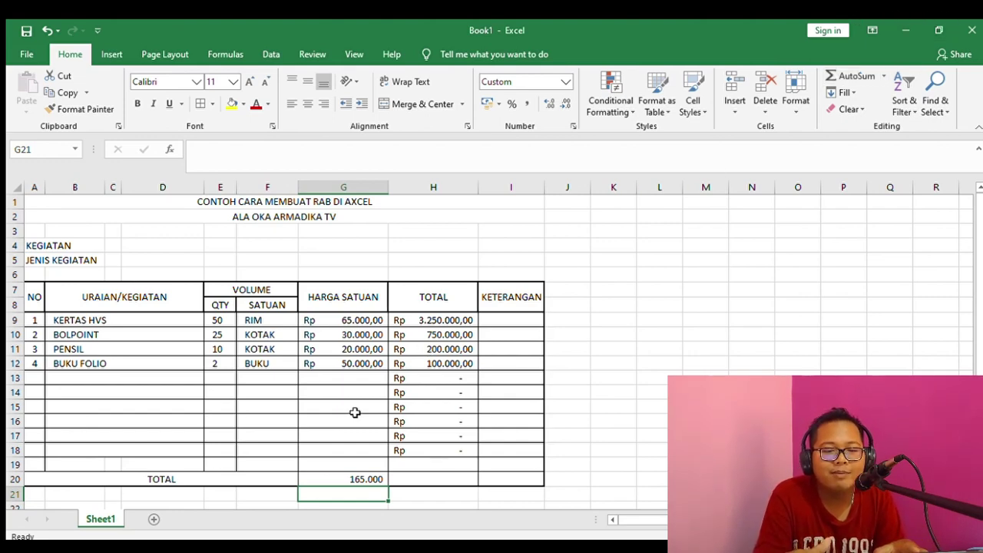
Check the SUM formula in G20 and fill it across into H20 to total the TOTAL column.
{"action": "left_click", "coordinate": [309, 479]}
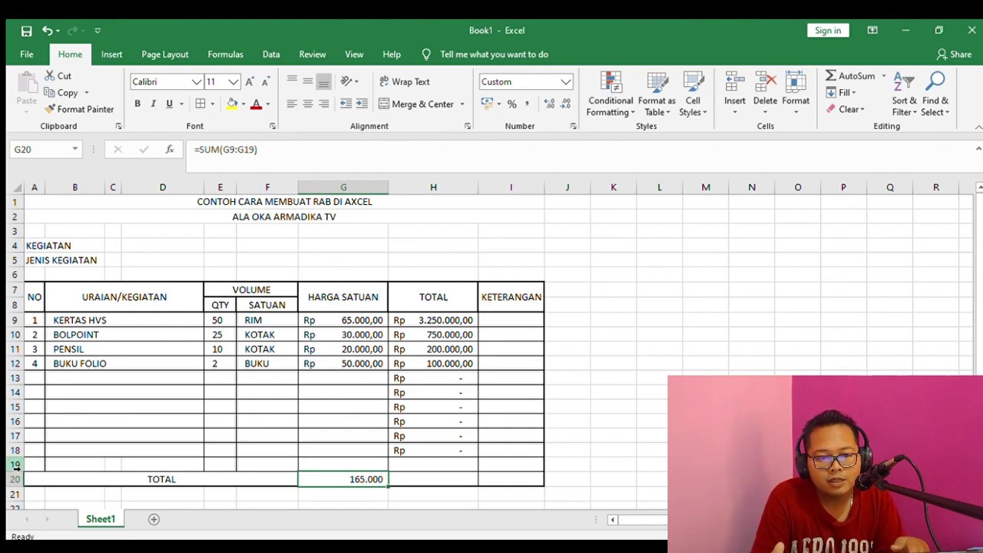
{"action": "double_click", "coordinate": [317, 480]}
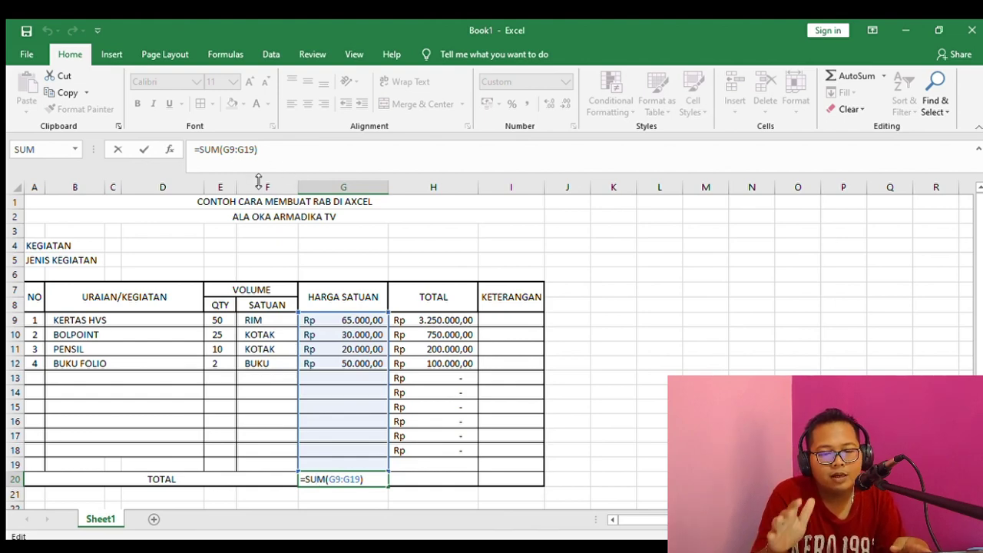
{"action": "key", "text": "Return"}
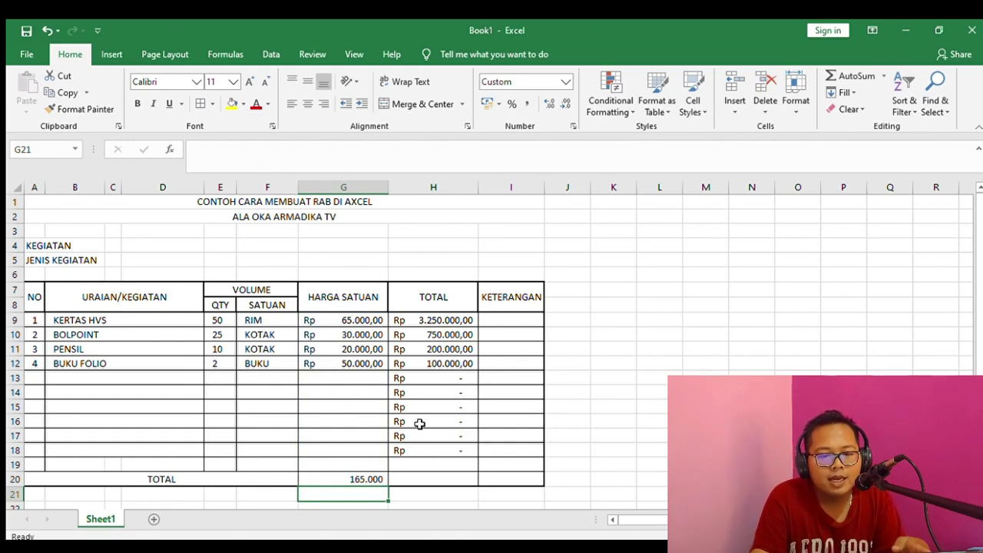
{"action": "left_click", "coordinate": [406, 479]}
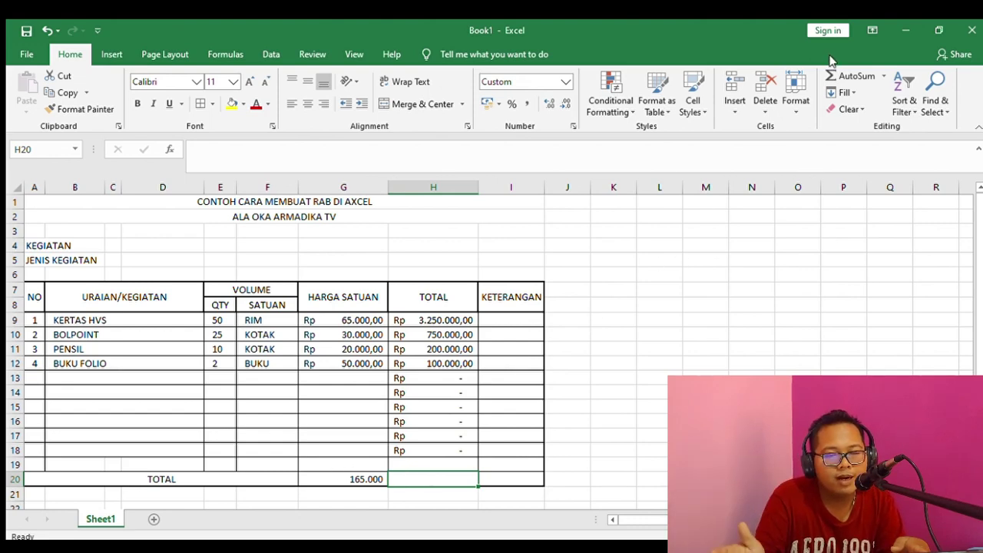
{"action": "left_click", "coordinate": [357, 479]}
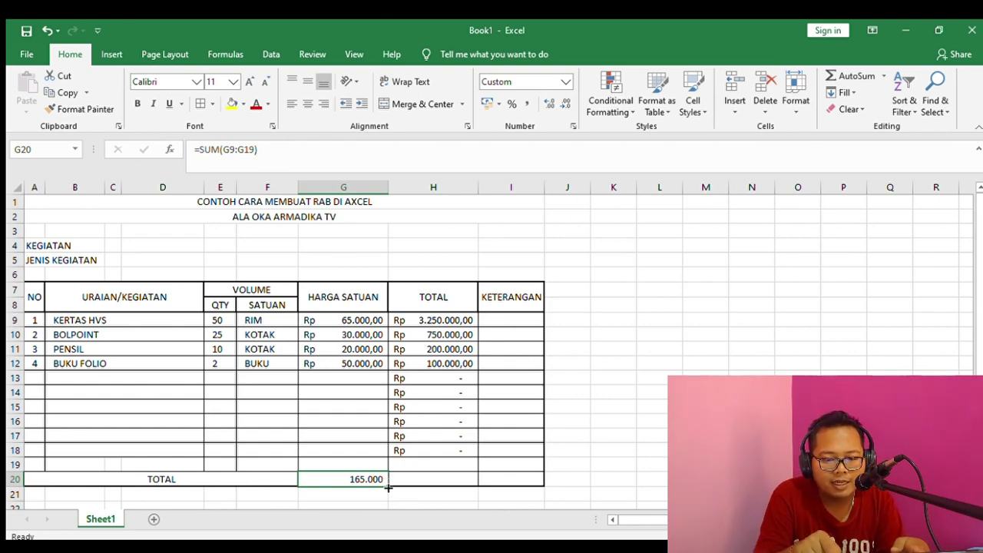
{"action": "left_click_drag", "start_coordinate": [388, 486], "coordinate": [446, 489]}
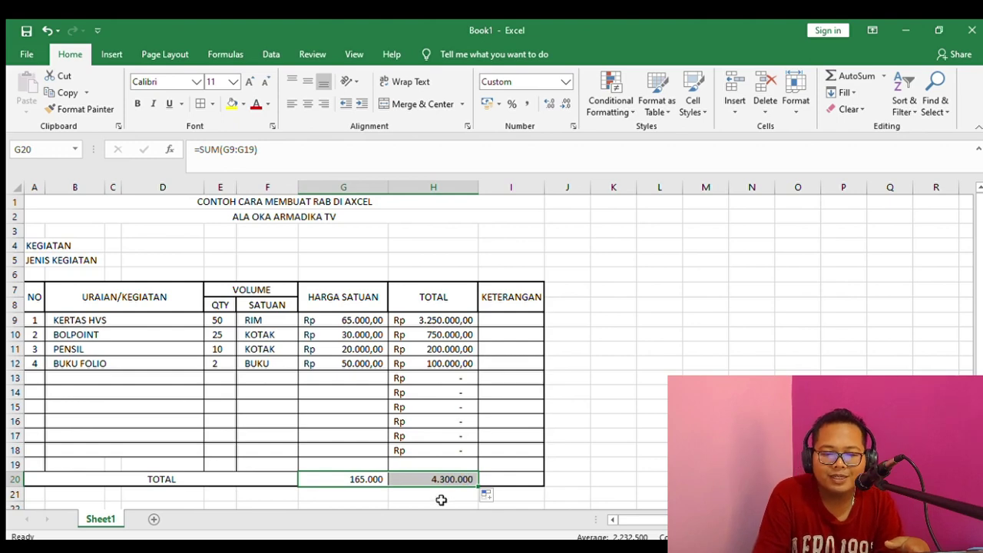
Clear the HARGA SATUAN sum from G20 in the table's TOTAL row.
{"action": "left_click", "coordinate": [434, 504]}
{"action": "left_click", "coordinate": [367, 477]}
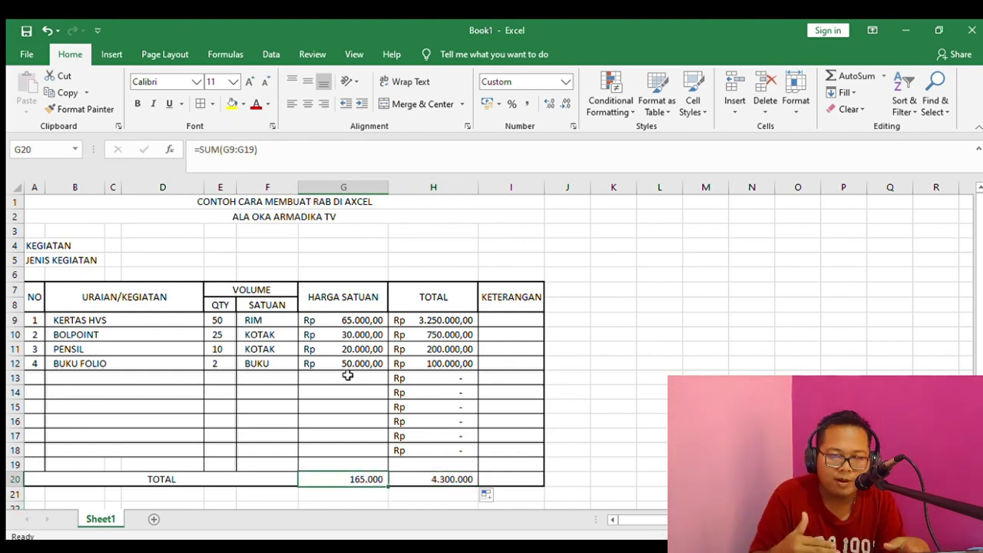
{"action": "key", "text": "Delete"}
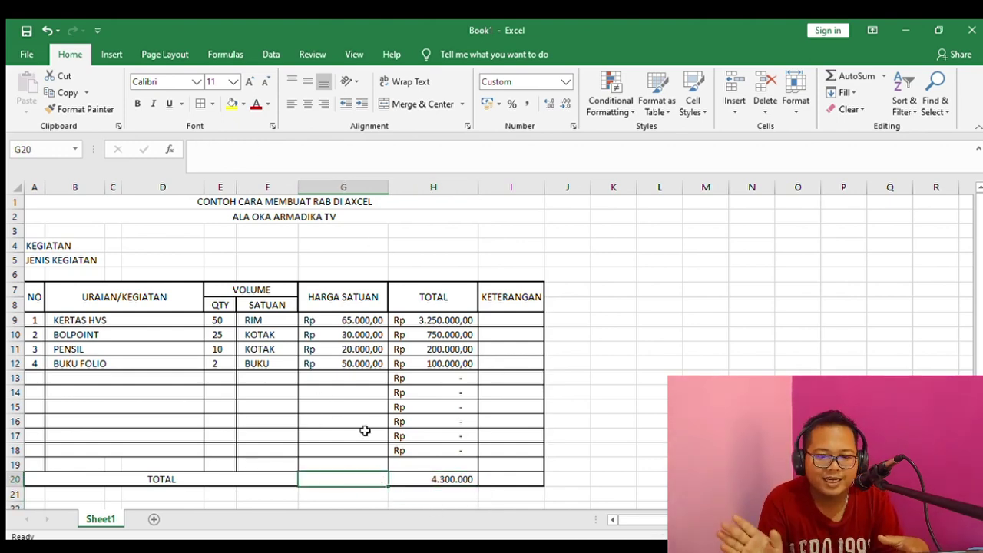
Apply the Accounting number format with the Rp symbol to the grand total in H20.
{"action": "left_click", "coordinate": [445, 479]}
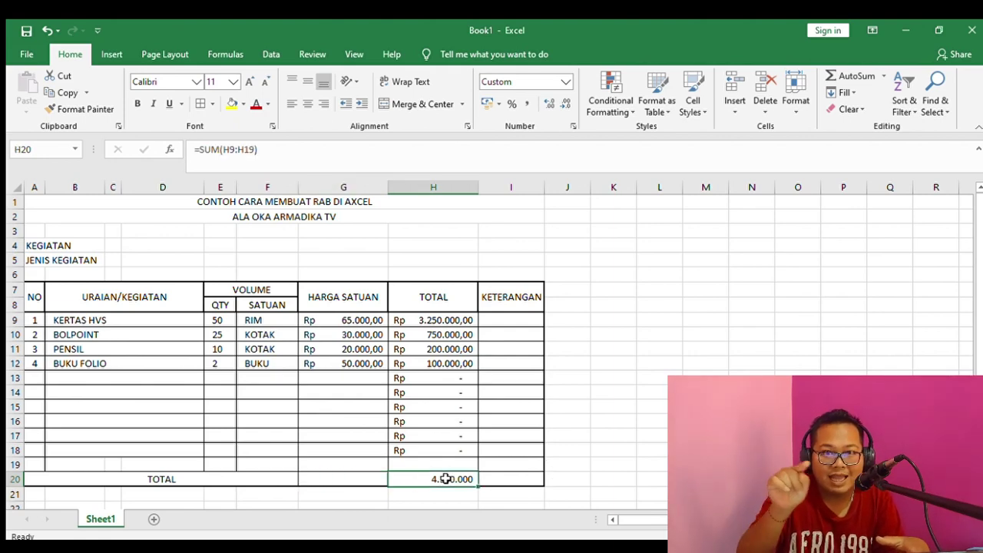
{"action": "left_click", "coordinate": [528, 106]}
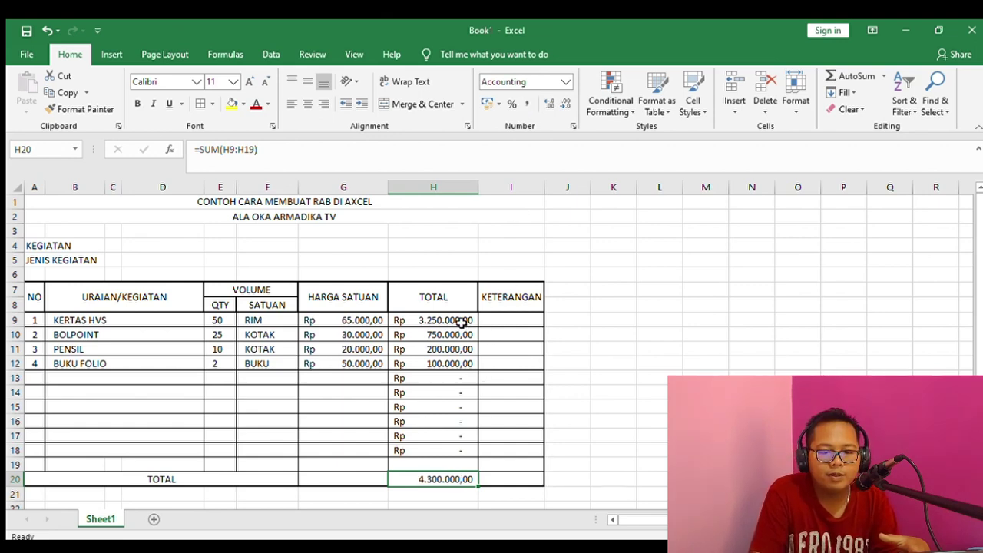
{"action": "left_click", "coordinate": [562, 79]}
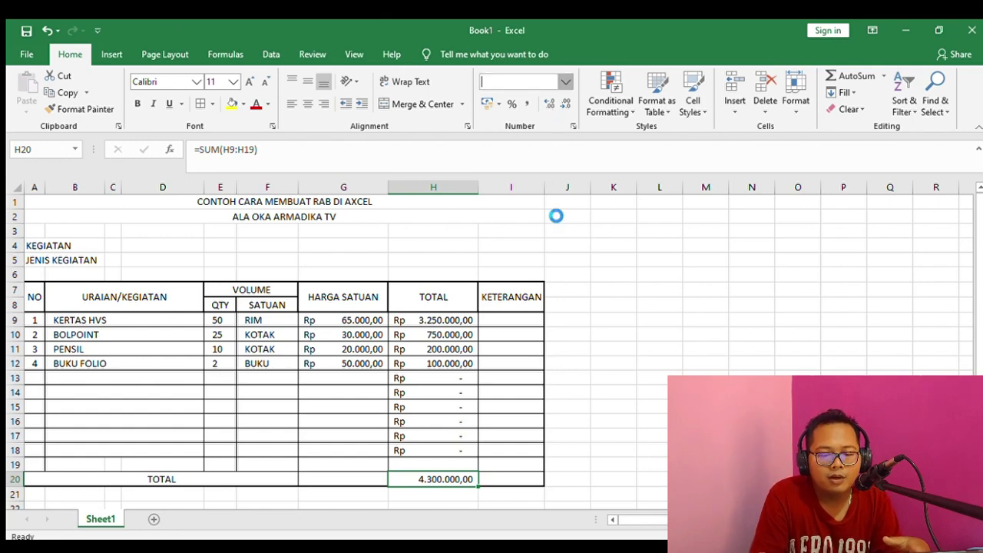
{"action": "left_click", "coordinate": [621, 390]}
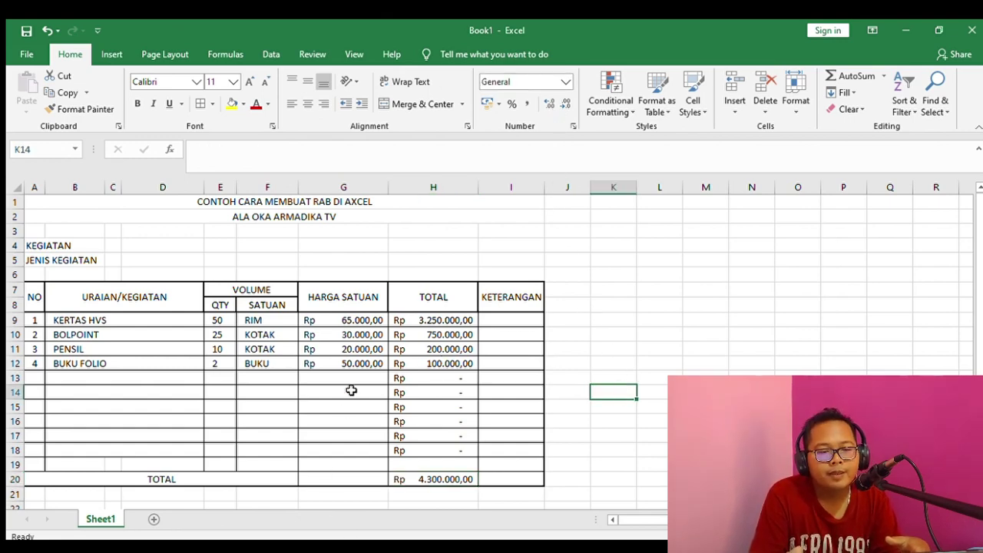
Enter a colon in C4 and C5 after the KEGIATAN and JENIS KEGIATAN labels.
{"action": "left_click", "coordinate": [112, 244]}
{"action": "type", "text": ":"}
{"action": "key", "text": "Return"}
{"action": "type", "text": ":"}
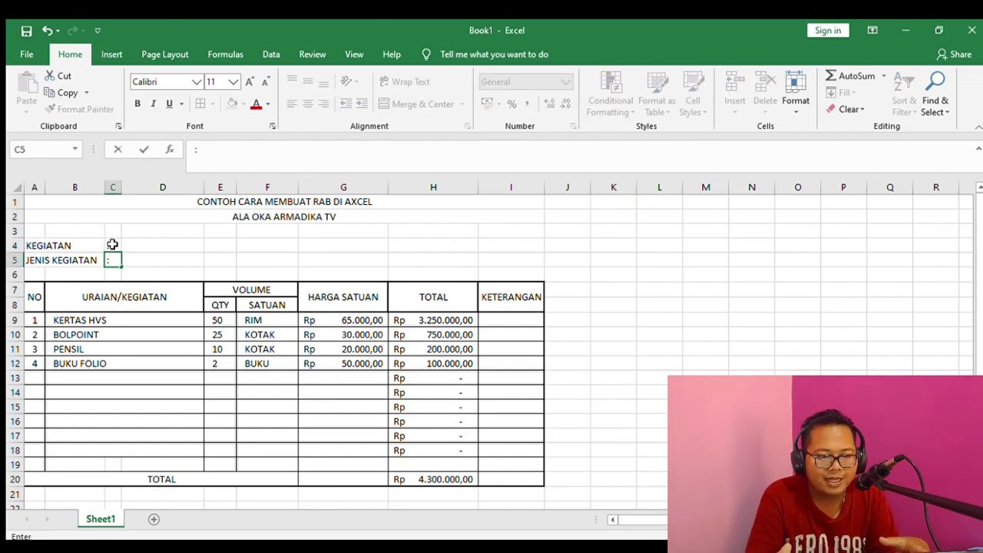
Fill in RAB CONTOH for KEGIATAN in D4 and BELANJA ATK for JENIS KEGIATAN in D5.
{"action": "left_click", "coordinate": [158, 245]}
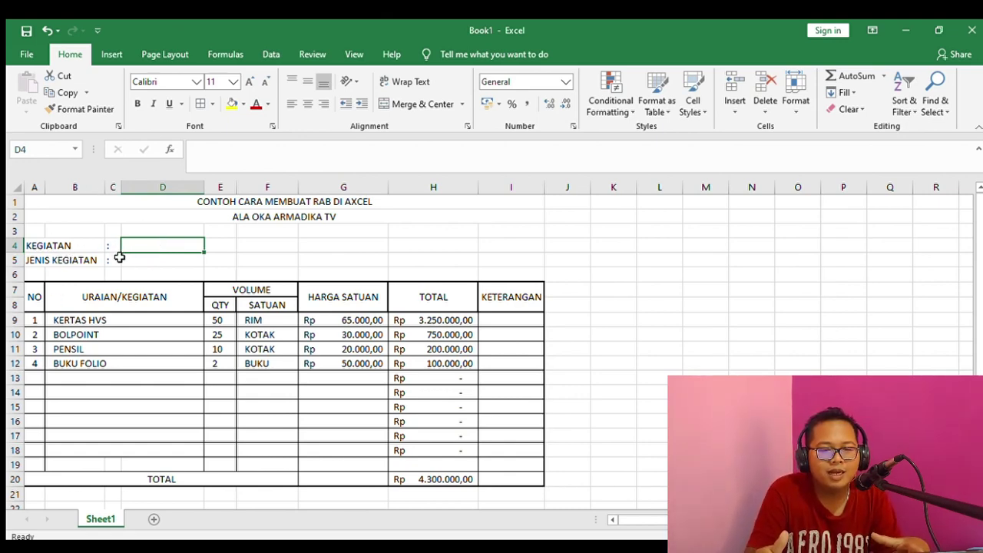
{"action": "type", "text": "RAB CONTOH"}
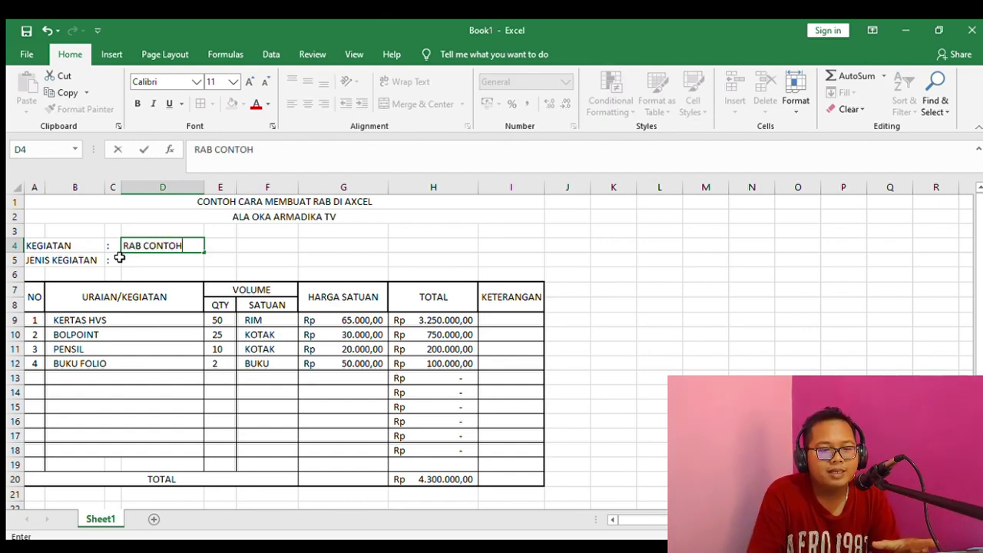
{"action": "key", "text": "Return"}
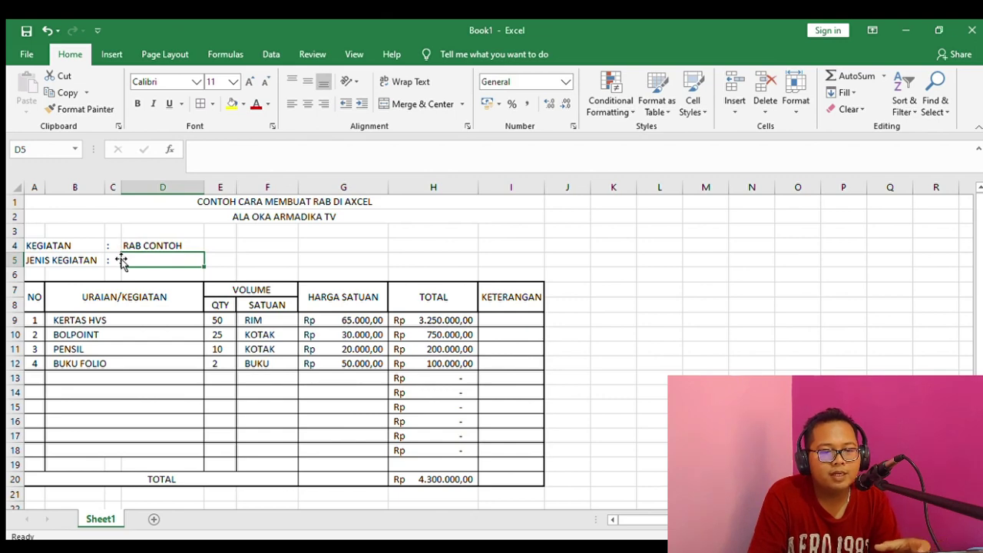
{"action": "type", "text": "BELANJA"}
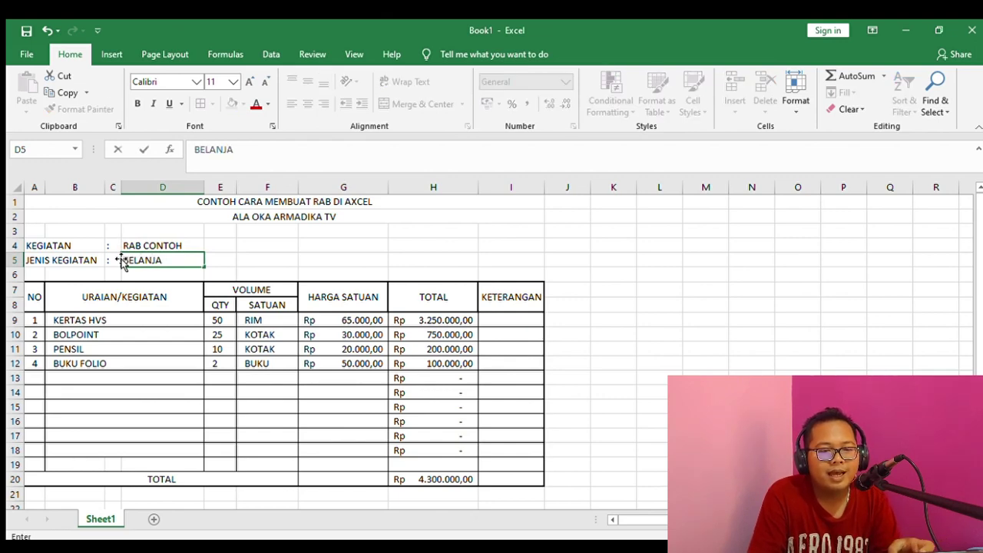
{"action": "type", "text": " ATK"}
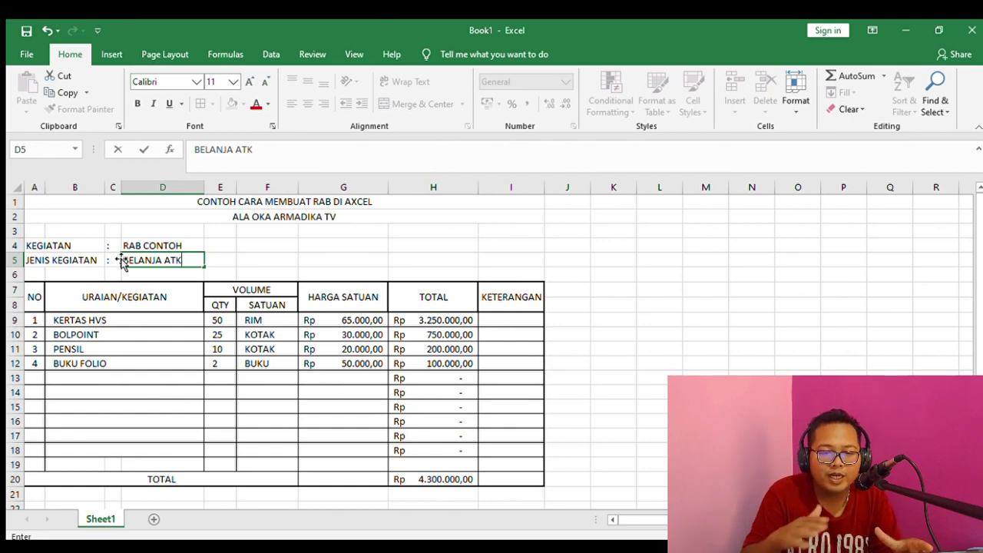
{"action": "key", "text": "Return"}
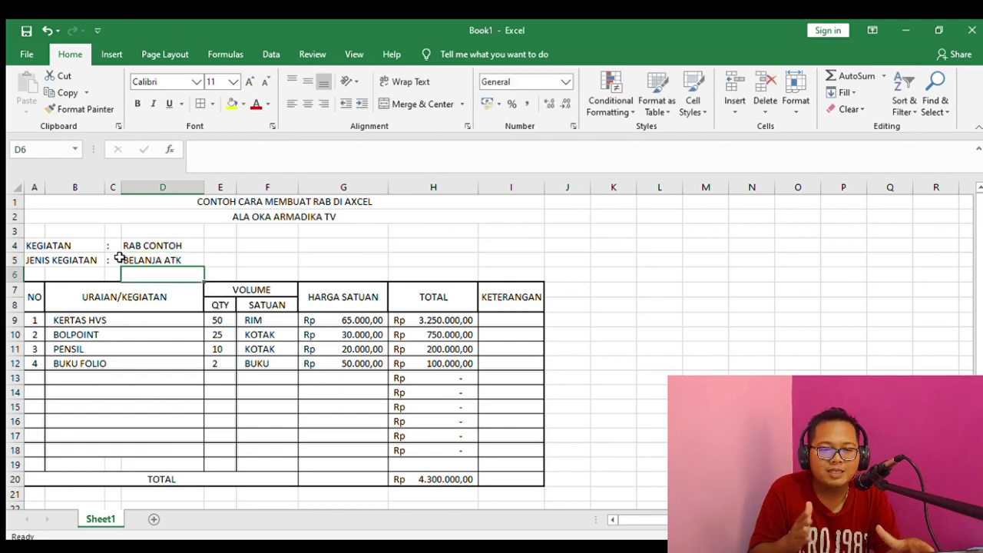
Examine the rest of the sheet below the header, down to the TOTAL row and the signature block.
{"action": "key", "text": "Down"}
{"action": "key", "text": "Down"}
{"action": "key", "text": "Down"}
{"action": "key", "text": "Down"}
{"action": "key", "text": "Down"}
{"action": "key", "text": "Down"}
{"action": "key", "text": "Down"}
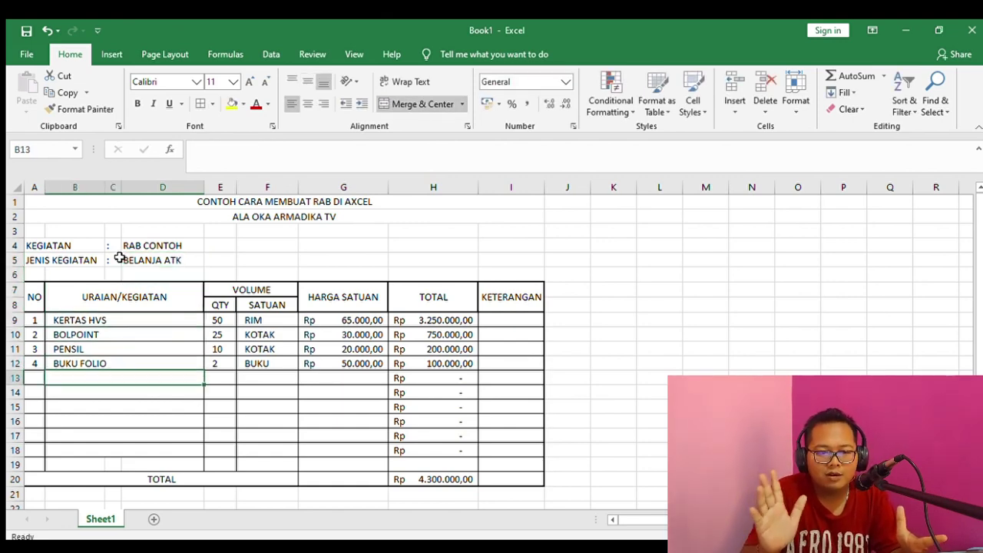
{"action": "key", "text": "Down"}
{"action": "key", "text": "Down"}
{"action": "key", "text": "Down"}
{"action": "key", "text": "Down"}
{"action": "key", "text": "Down"}
{"action": "key", "text": "Down"}
{"action": "key", "text": "Down"}
{"action": "key", "text": "Down"}
{"action": "key", "text": "Down"}
{"action": "key", "text": "Down"}
{"action": "key", "text": "Down"}
{"action": "key", "text": "Down"}
{"action": "key", "text": "Down"}
{"action": "key", "text": "Down"}
{"action": "key", "text": "Down"}
{"action": "key", "text": "Down"}
{"action": "key", "text": "Down"}
{"action": "key", "text": "Down"}
{"action": "key", "text": "Down"}
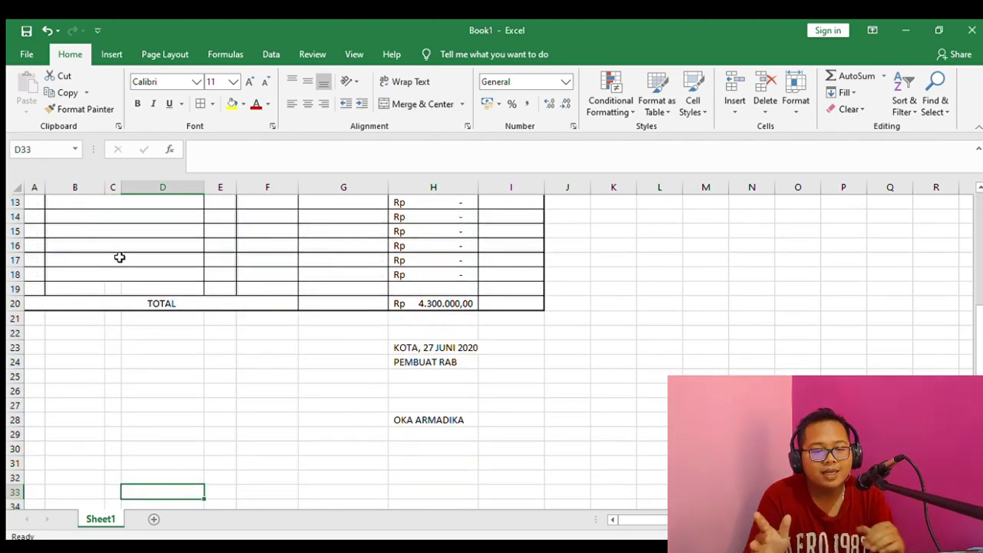
Make the two title lines in merged rows 1 and 2 bold.
{"action": "key", "text": "Up"}
{"action": "key", "text": "Up"}
{"action": "key", "text": "Up"}
{"action": "key", "text": "Up"}
{"action": "key", "text": "Up"}
{"action": "key", "text": "Up"}
{"action": "key", "text": "Up"}
{"action": "key", "text": "Up"}
{"action": "key", "text": "Up"}
{"action": "key", "text": "Up"}
{"action": "key", "text": "Up"}
{"action": "key", "text": "Up"}
{"action": "key", "text": "Up"}
{"action": "key", "text": "Up"}
{"action": "key", "text": "Up"}
{"action": "key", "text": "Up"}
{"action": "key", "text": "Up"}
{"action": "key", "text": "Up"}
{"action": "key", "text": "Up"}
{"action": "key", "text": "Up"}
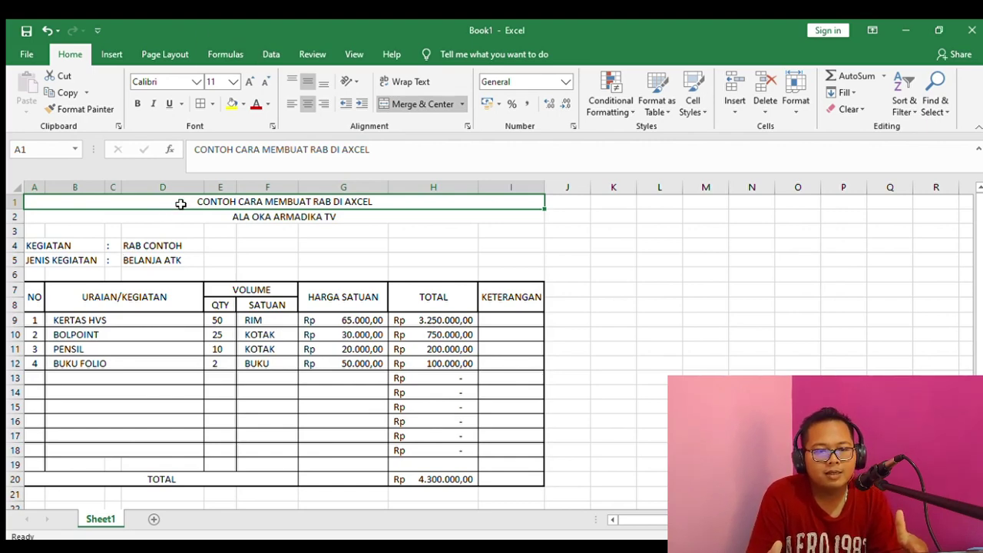
{"action": "left_click_drag", "start_coordinate": [180, 202], "coordinate": [182, 211]}
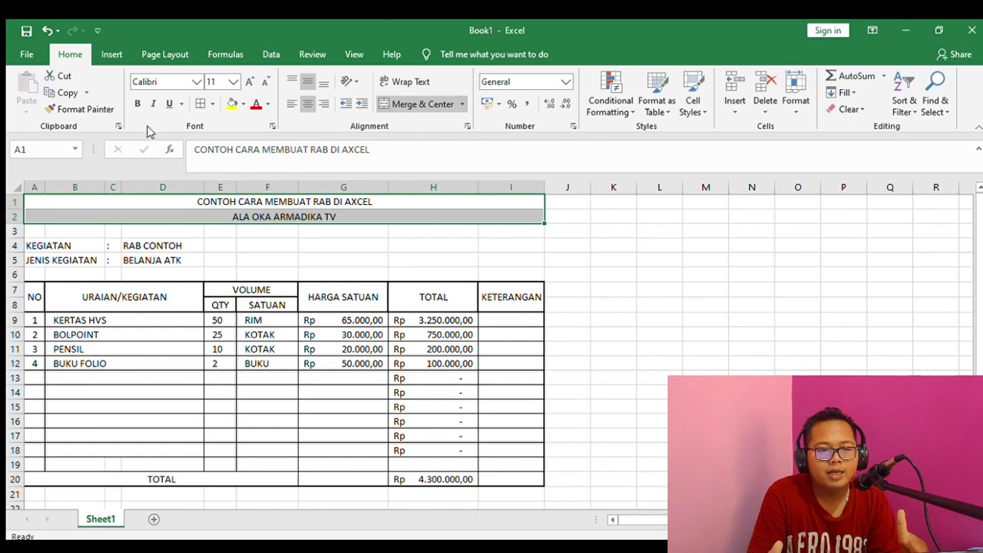
{"action": "left_click", "coordinate": [137, 103]}
{"action": "left_click", "coordinate": [246, 239]}
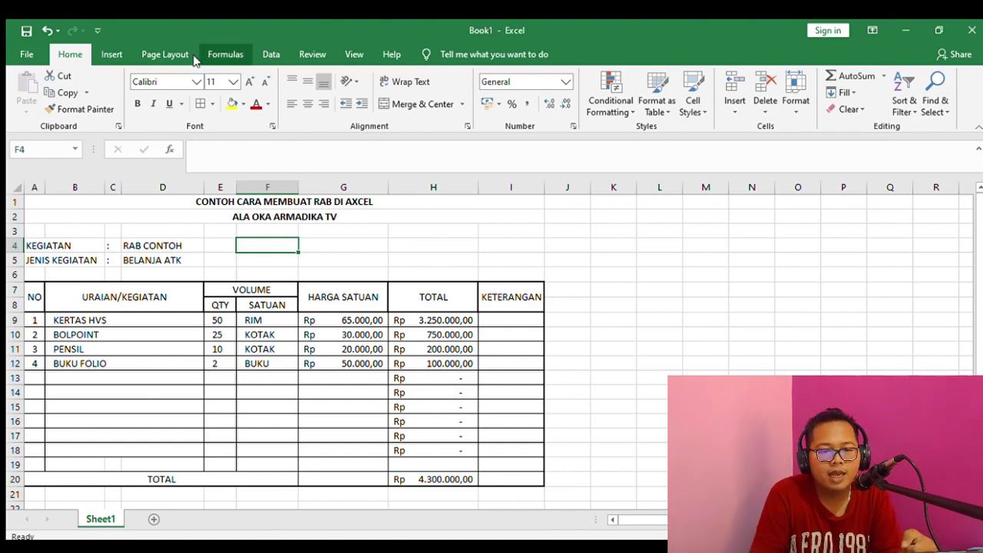
Add a thick bottom border under the merged subtitle in row 2, from column A to I.
{"action": "left_click", "coordinate": [188, 220]}
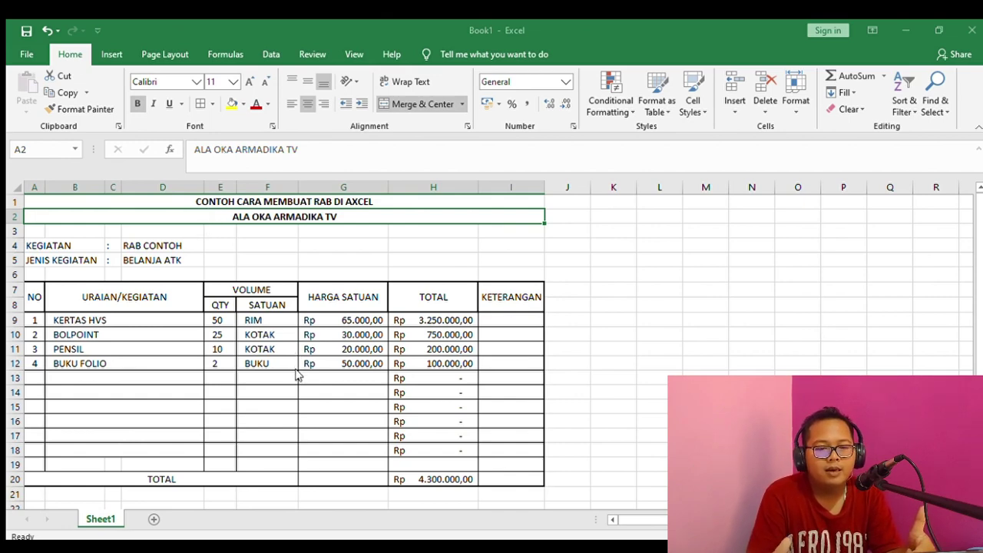
{"action": "left_click", "coordinate": [303, 430]}
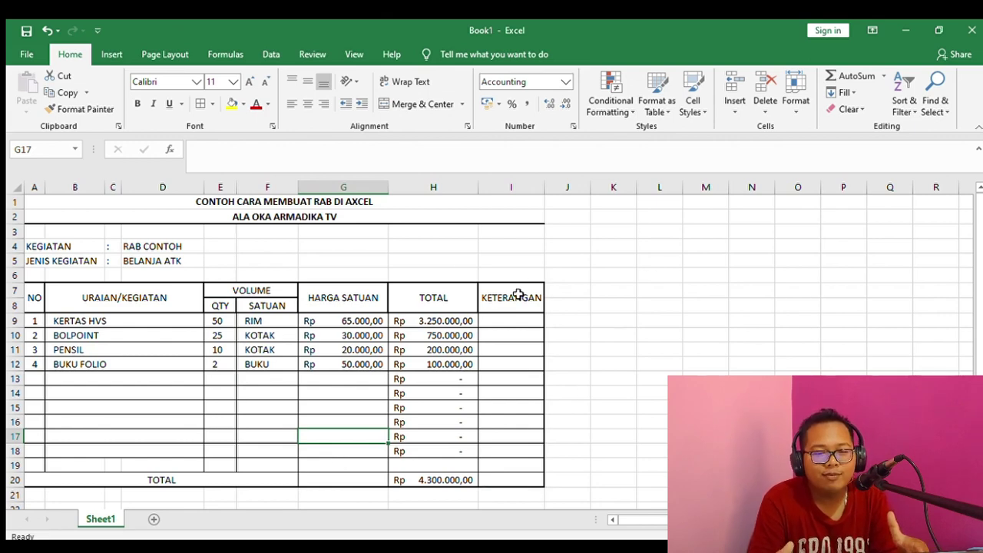
Set the sheet's paper size to F4 CONTOH, 21,5 cm x 33 cm.
{"action": "left_click", "coordinate": [151, 57]}
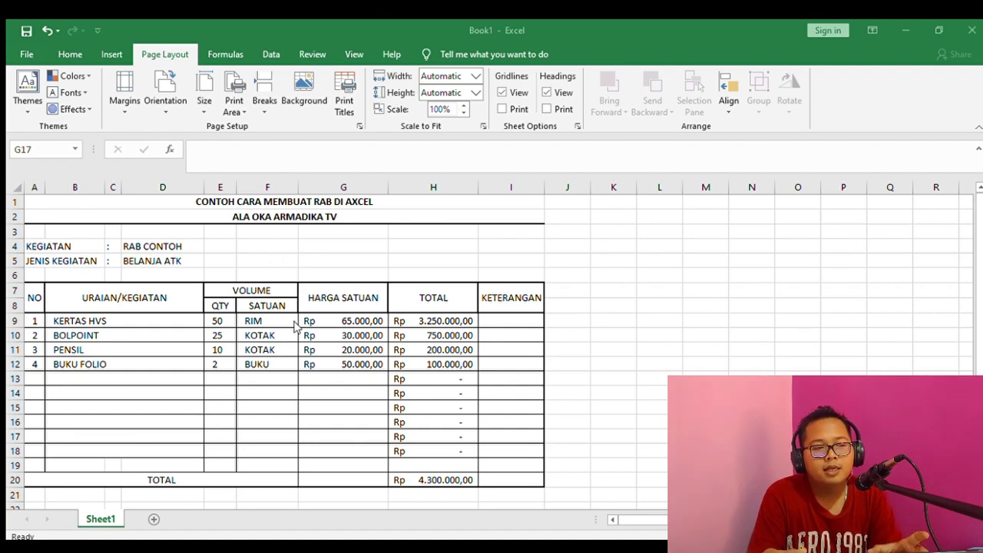
{"action": "left_click", "coordinate": [285, 406]}
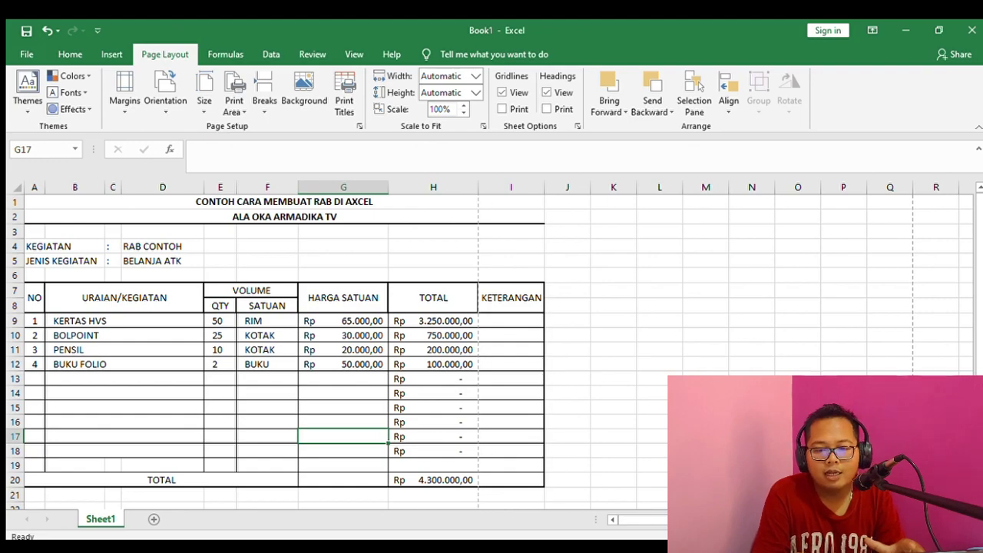
Examine where the page breaks fall across the RAB table in the Normal, Page Layout and Page Break Preview views.
{"action": "scroll", "coordinate": [491, 345], "scroll_direction": "down", "scroll_amount": 5, "text": "ctrl"}
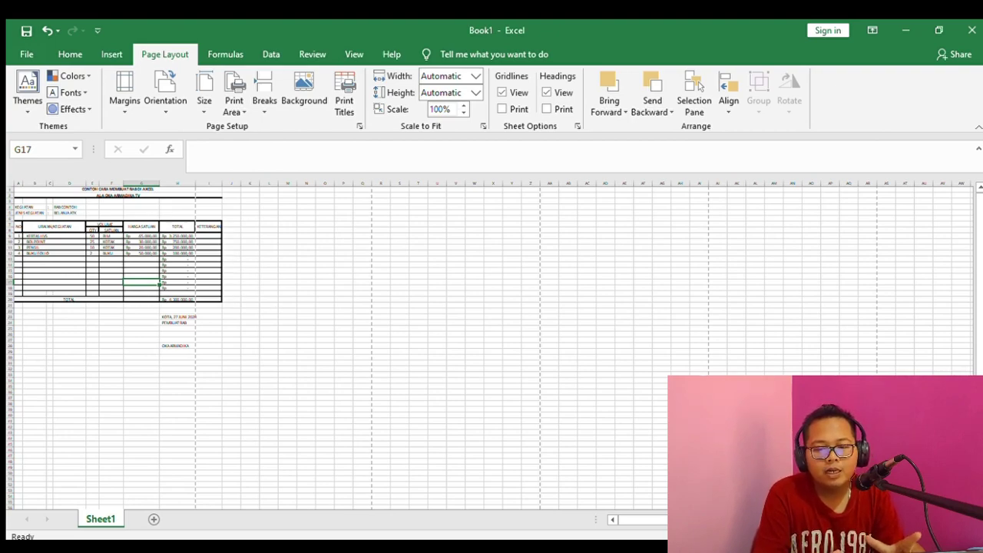
{"action": "scroll", "coordinate": [490, 345], "scroll_direction": "up", "scroll_amount": 2}
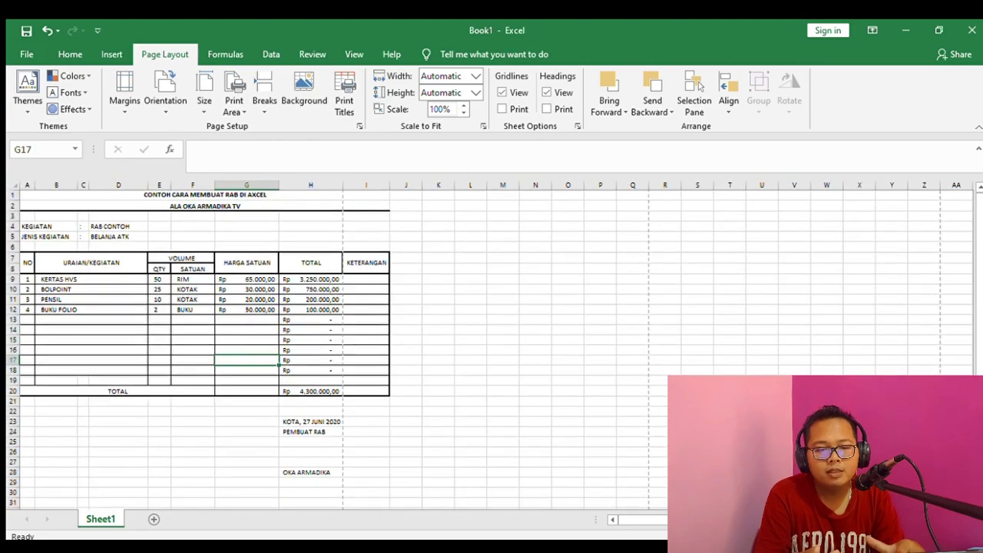
{"action": "scroll", "coordinate": [490, 345], "scroll_direction": "up", "scroll_amount": 2}
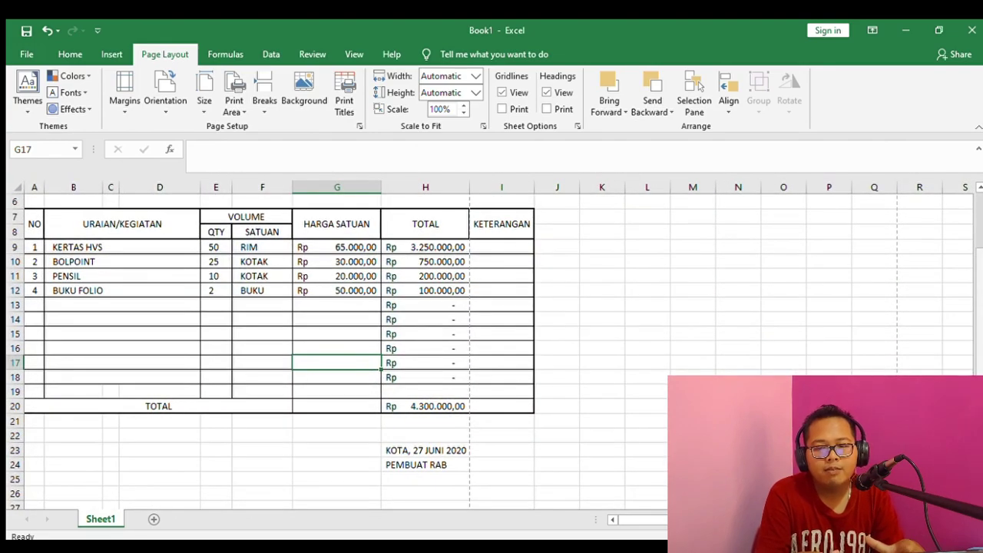
{"action": "scroll", "coordinate": [490, 345], "scroll_direction": "up", "scroll_amount": 2}
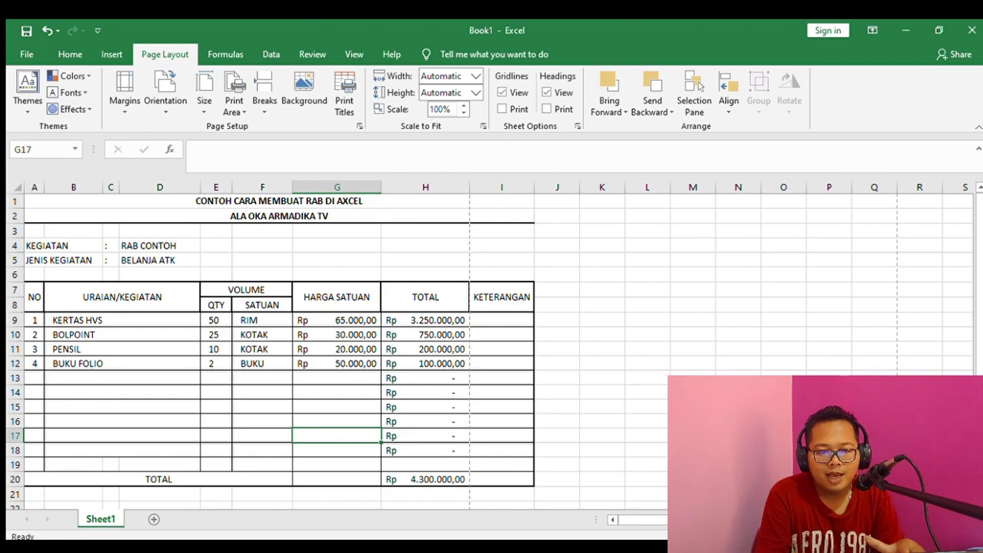
{"action": "left_click", "coordinate": [808, 537]}
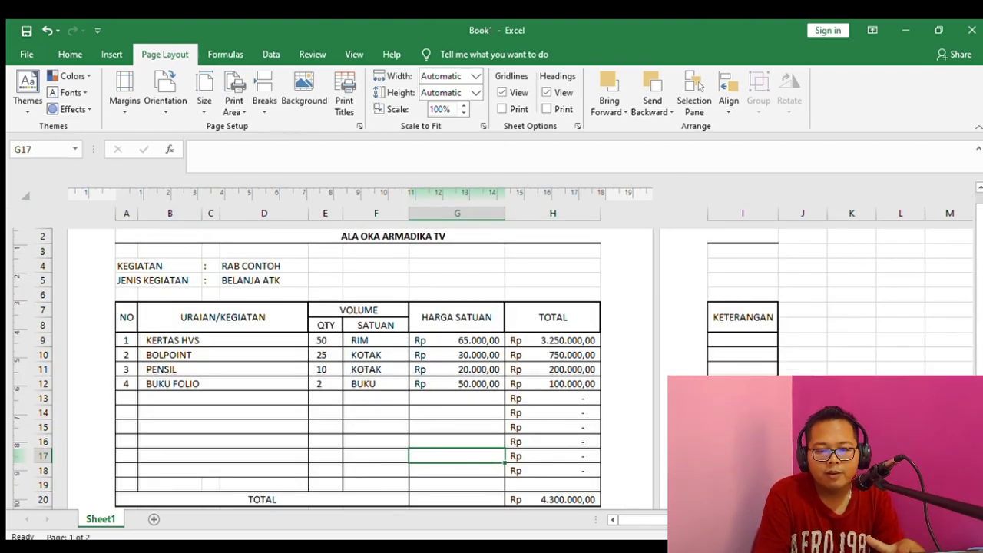
{"action": "left_click", "coordinate": [831, 537]}
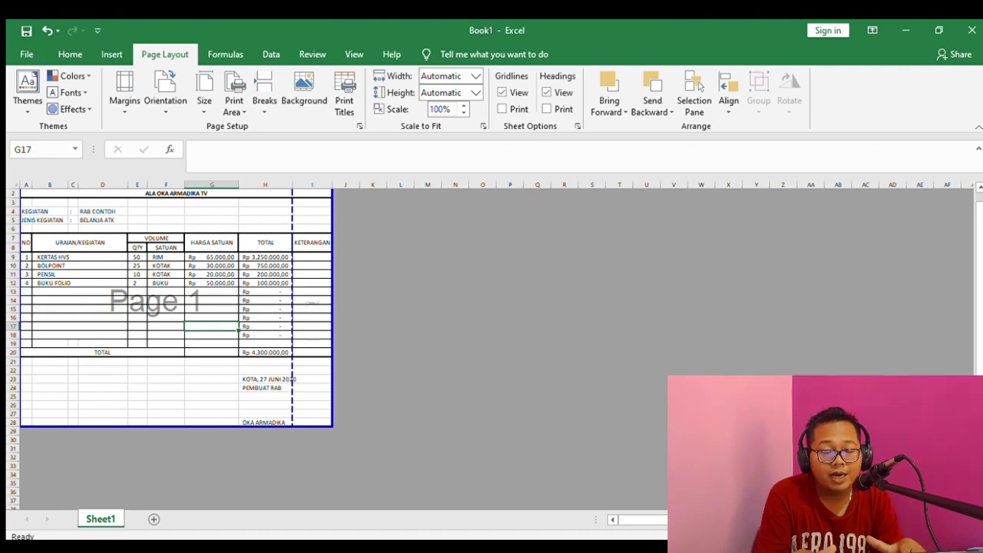
{"action": "left_click", "coordinate": [795, 537]}
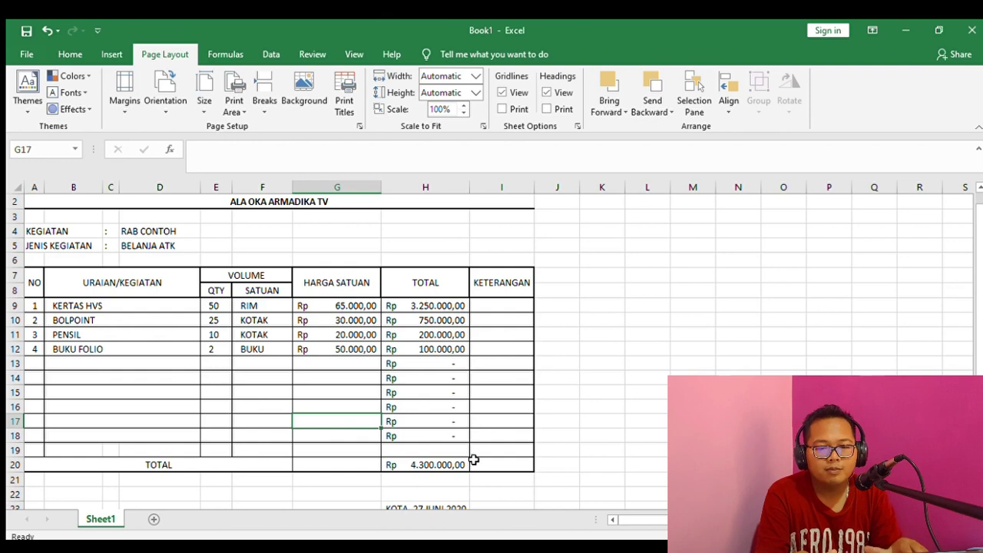
{"action": "left_click", "coordinate": [680, 492]}
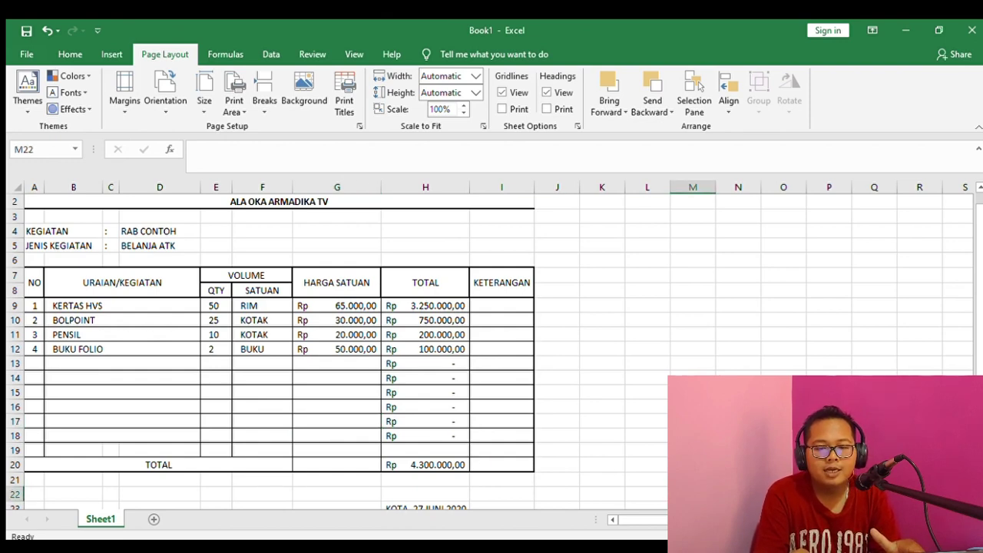
Switch the sheet to Page Break Preview and open the custom margin settings.
{"action": "left_click", "coordinate": [837, 537]}
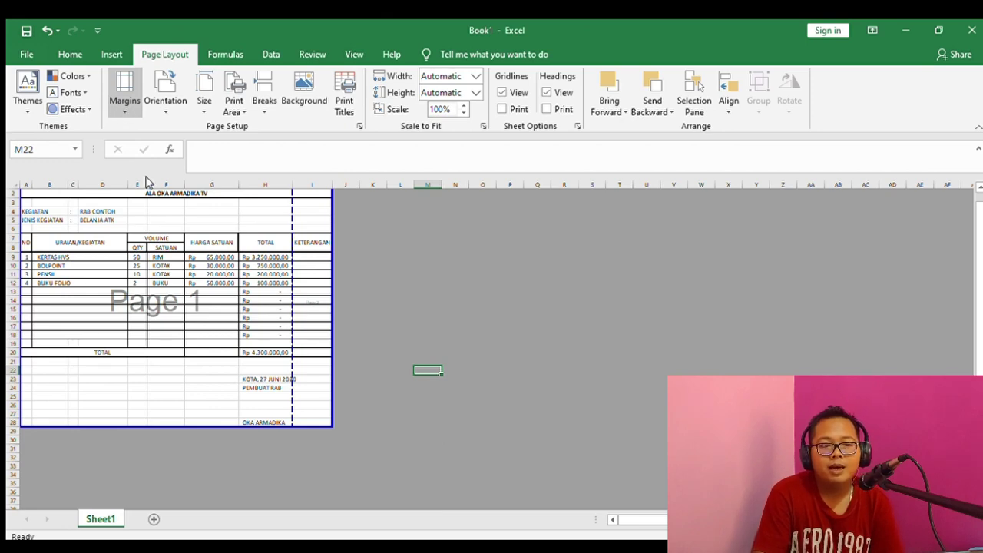
{"action": "left_click", "coordinate": [143, 360]}
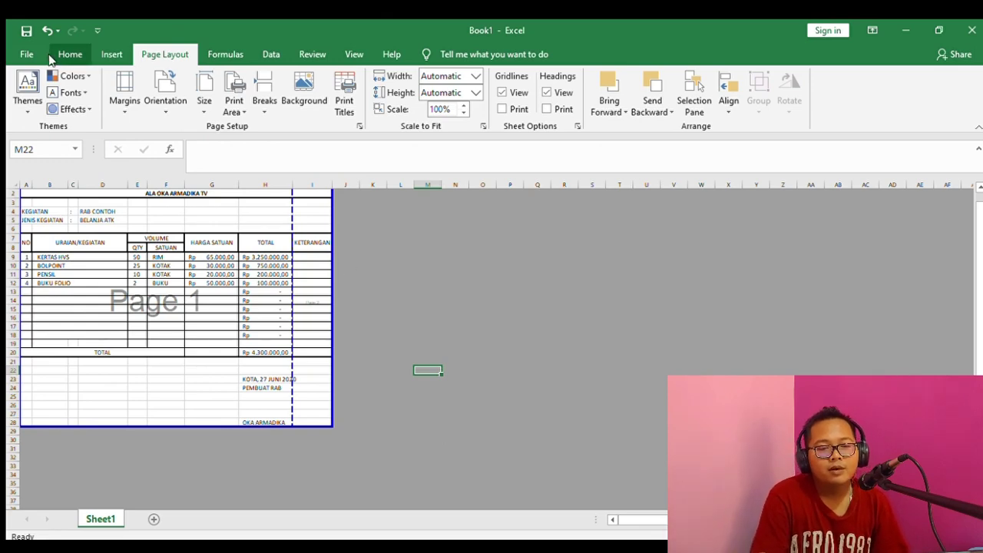
Check in the print preview how the table fits the page, and return to the sheet.
{"action": "left_click", "coordinate": [26, 53]}
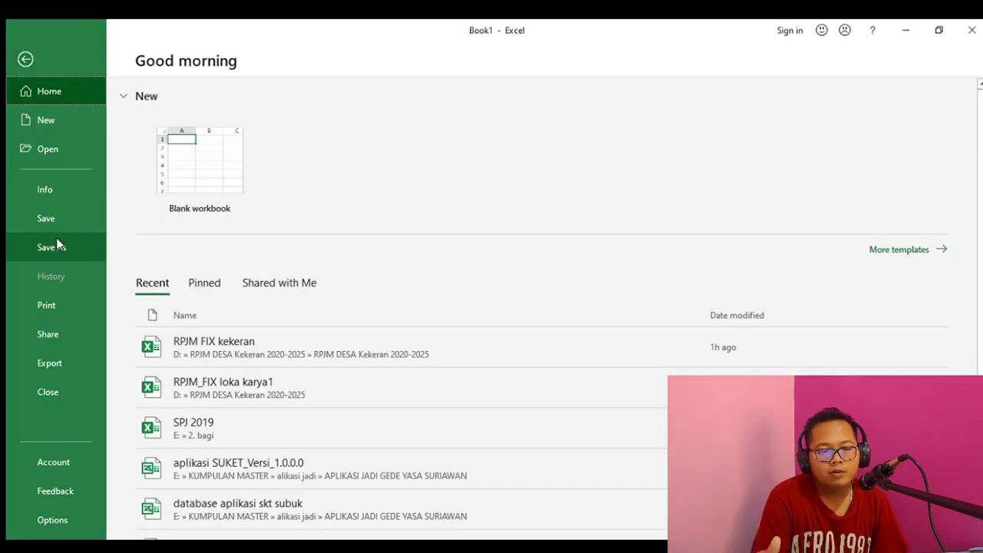
{"action": "left_click", "coordinate": [55, 305]}
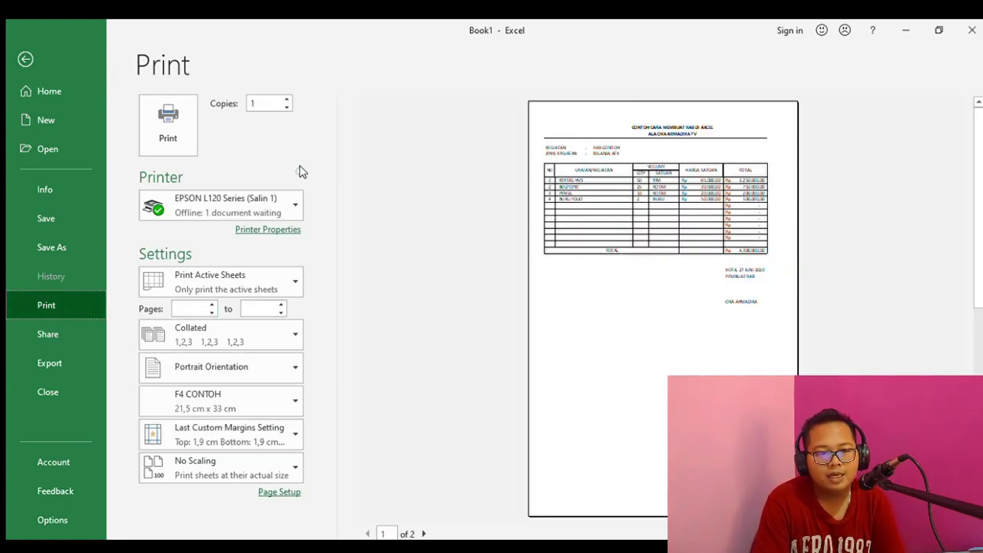
{"action": "left_click", "coordinate": [22, 59]}
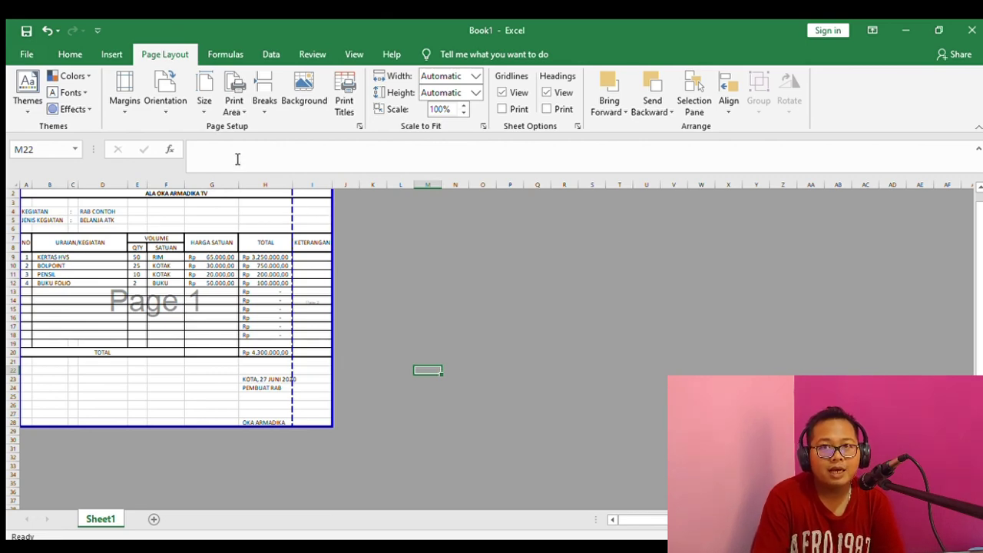
Set the print scaling to 95% and move the vertical page break past the KETERANGAN column so it belongs to page 1.
{"action": "left_click", "coordinate": [355, 126]}
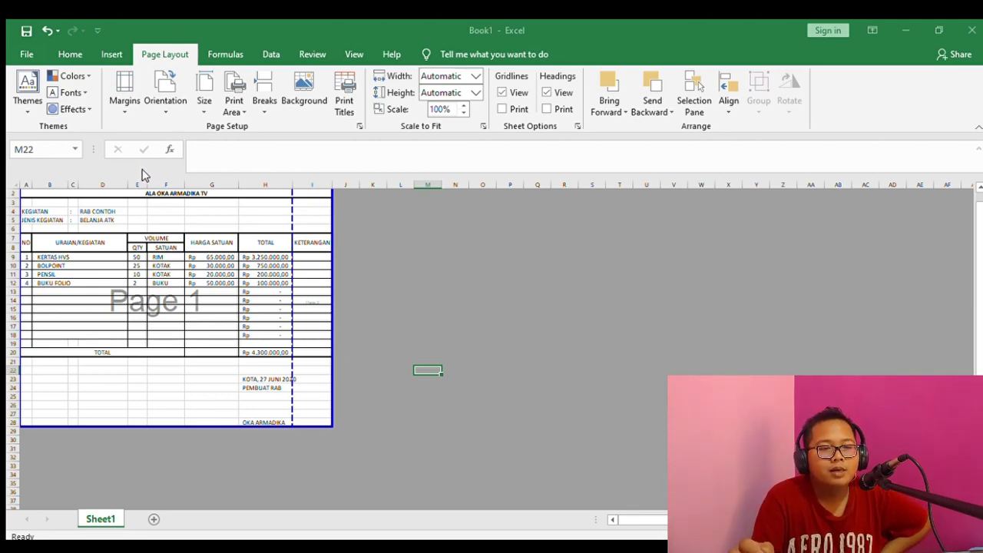
{"action": "left_click", "coordinate": [271, 359]}
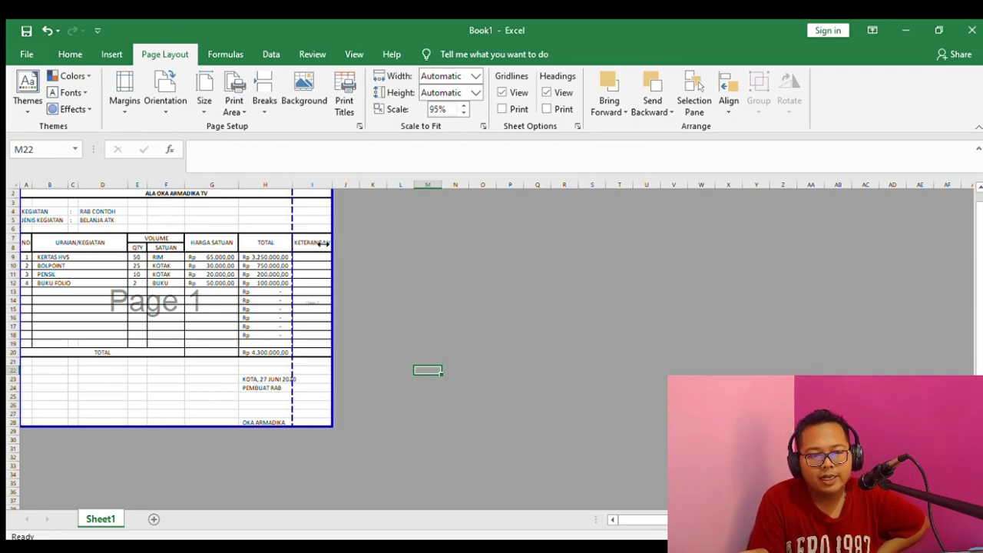
{"action": "left_click_drag", "start_coordinate": [337, 246], "coordinate": [338, 245]}
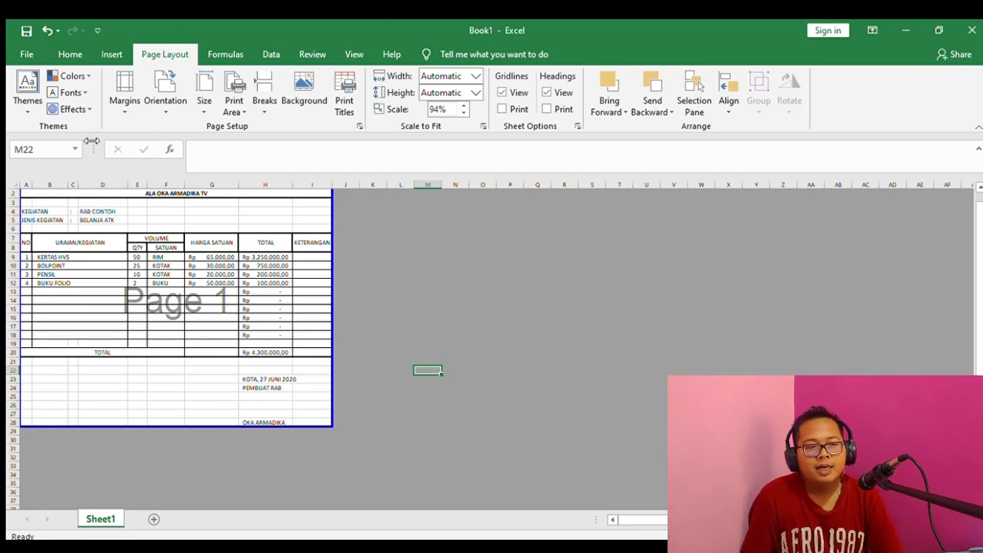
Inspect the adjusted RAB sheet in an enlarged print preview down to the signature block, and return to the sheet.
{"action": "left_click", "coordinate": [21, 49]}
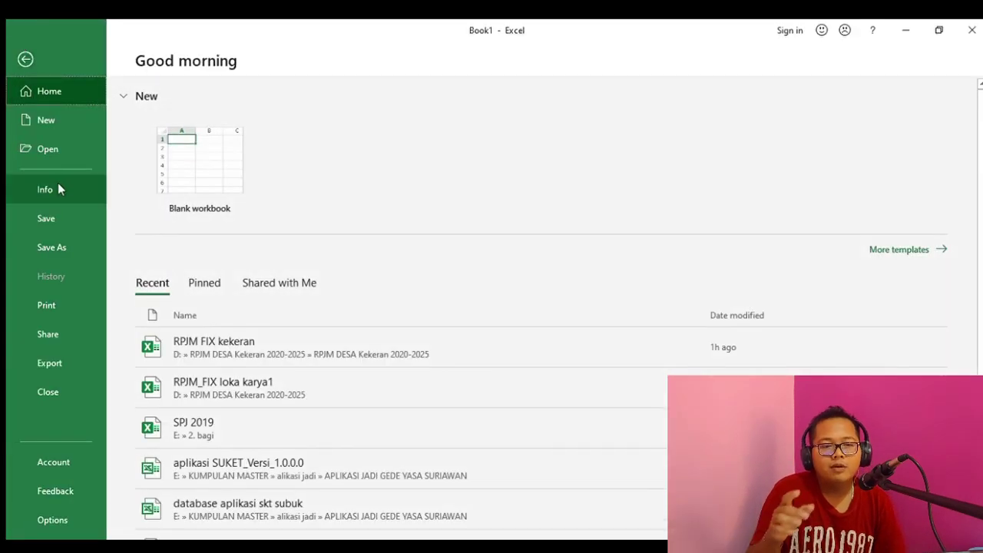
{"action": "left_click", "coordinate": [44, 305]}
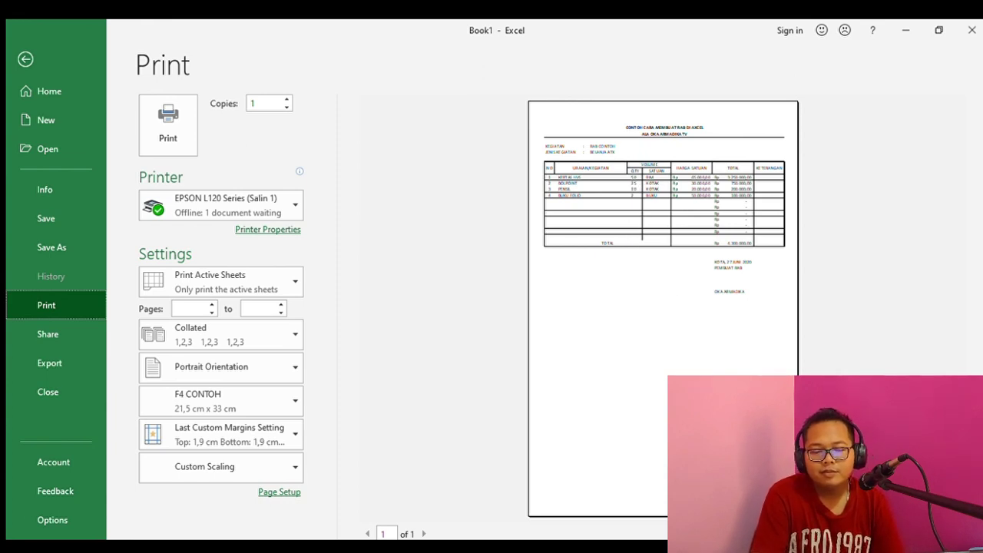
{"action": "left_click", "coordinate": [960, 534]}
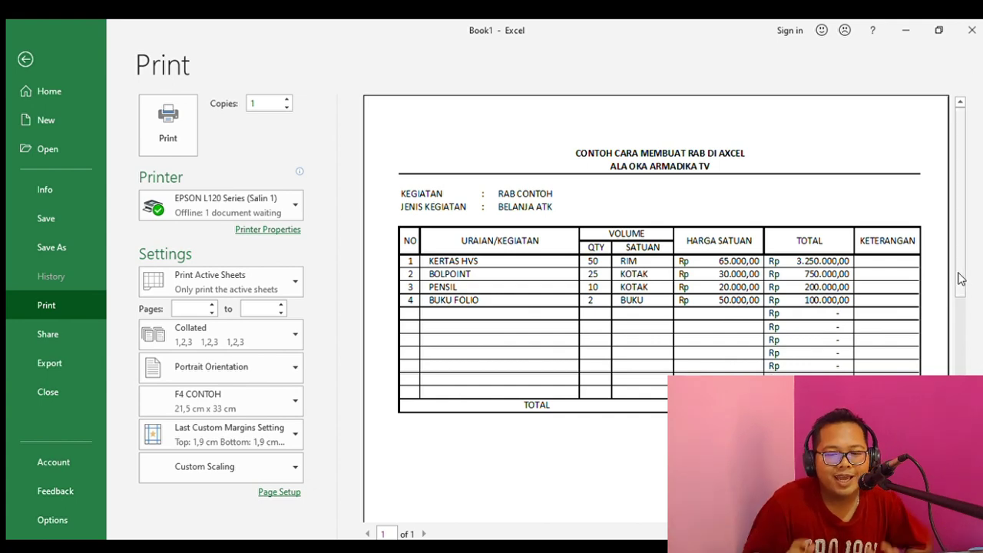
{"action": "scroll", "coordinate": [959, 315], "scroll_direction": "down", "scroll_amount": 2}
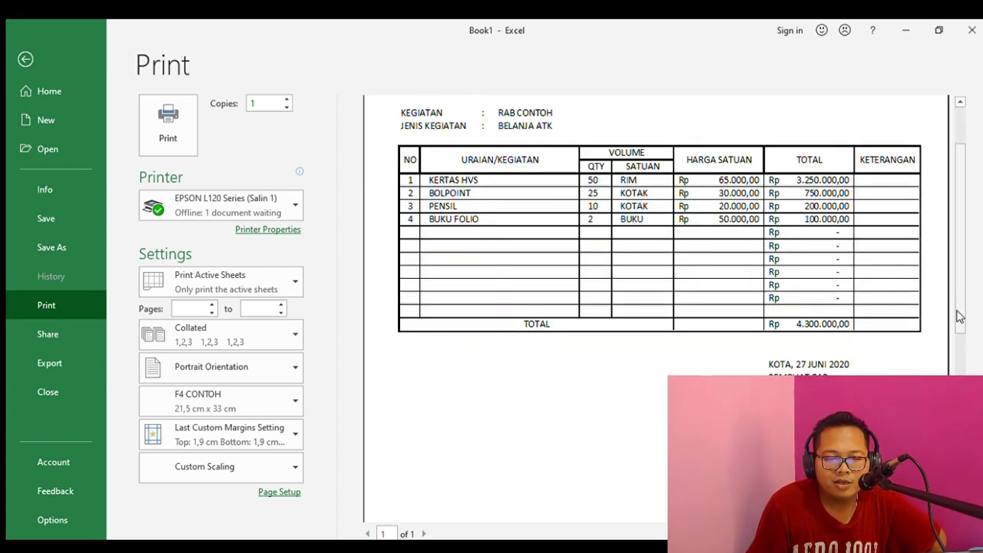
{"action": "scroll", "coordinate": [955, 278], "scroll_direction": "up", "scroll_amount": 2}
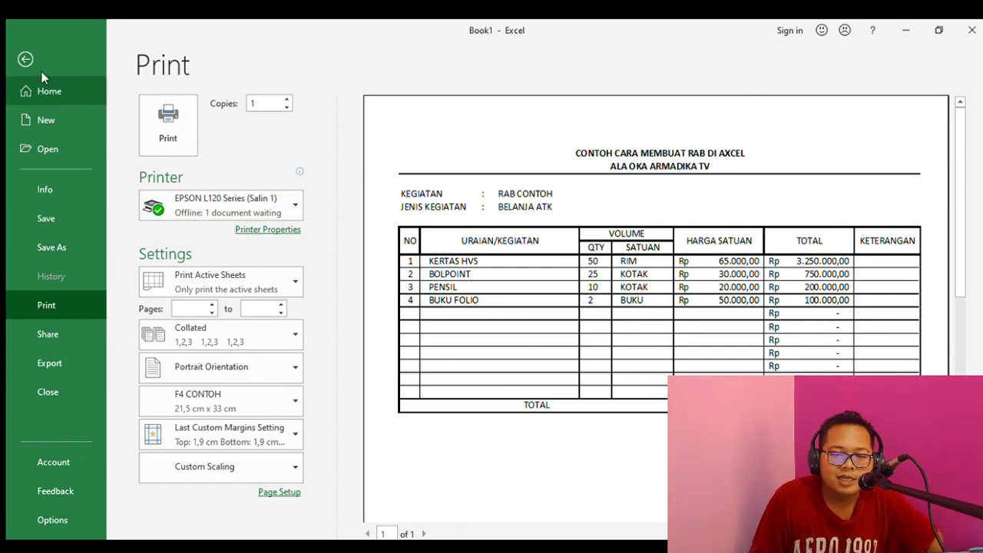
{"action": "left_click", "coordinate": [25, 60]}
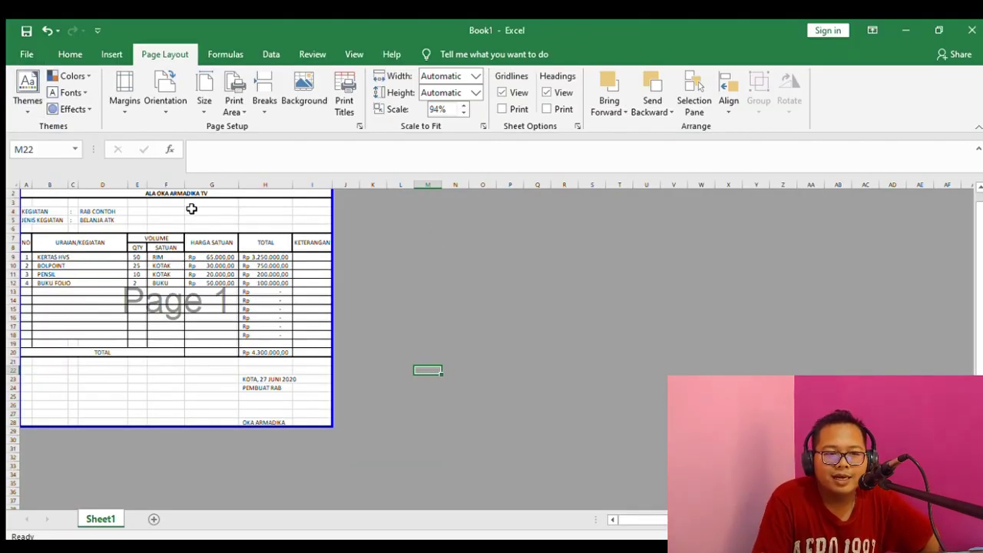
Start saving the workbook to This PC and browse for the destination folder.
{"action": "left_click", "coordinate": [25, 55]}
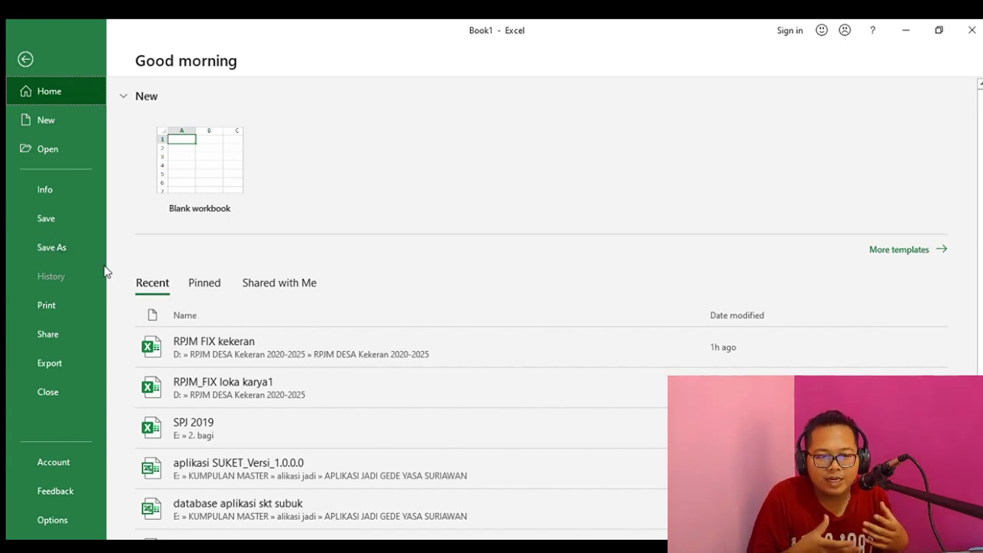
{"action": "left_click", "coordinate": [58, 219]}
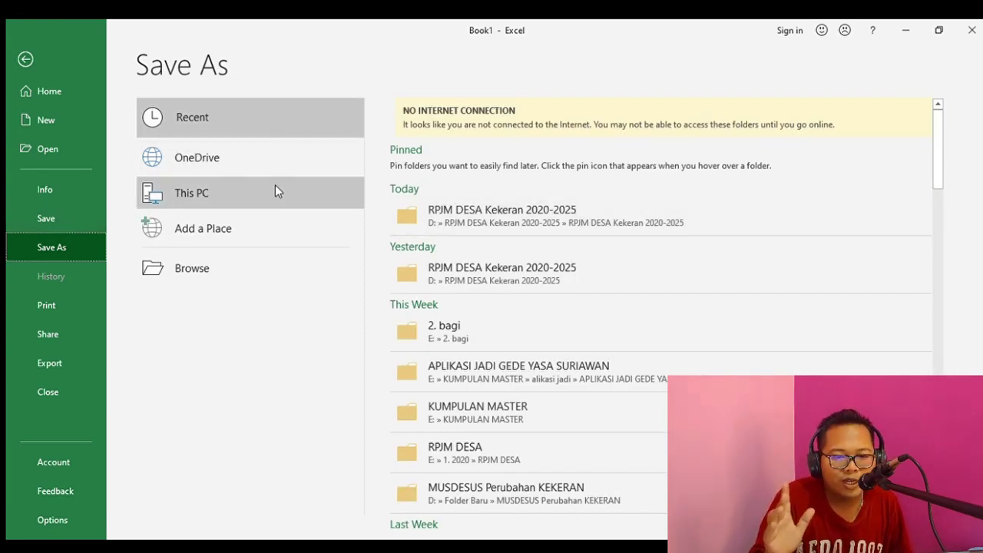
{"action": "left_click", "coordinate": [188, 200]}
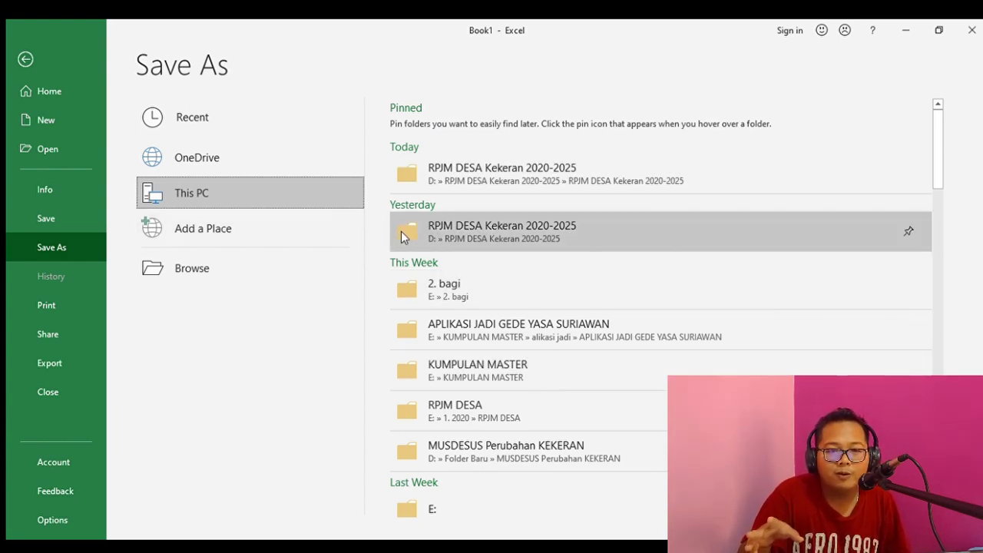
{"action": "left_click", "coordinate": [251, 259]}
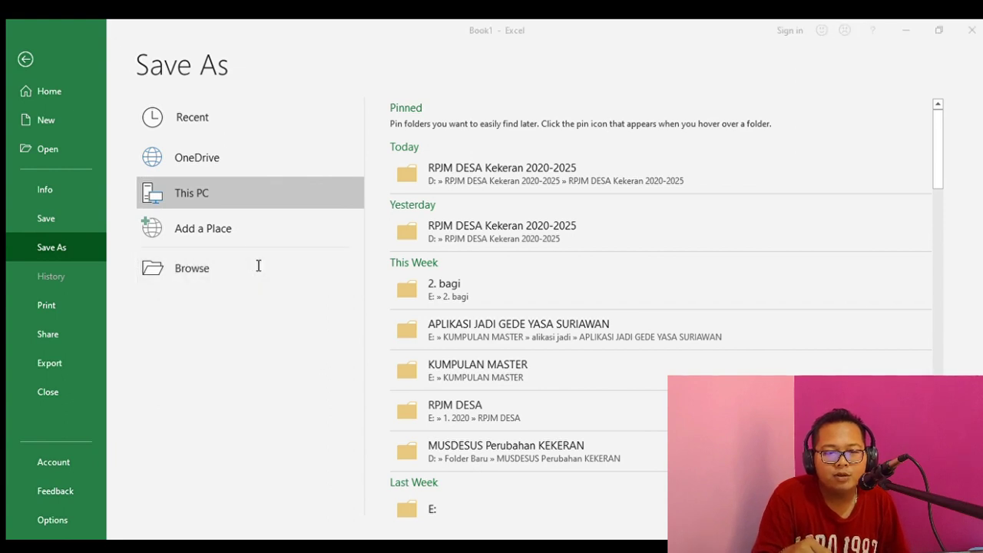